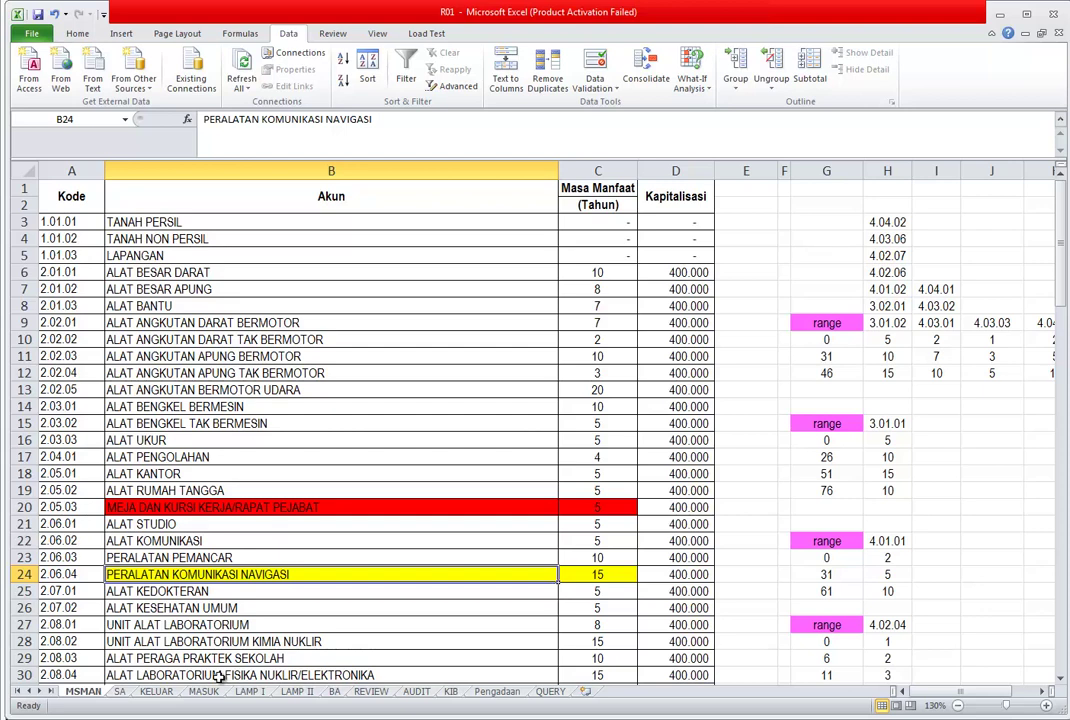
# - Examine the range lookup tables beside the account list on the MSMAN sheet, following rows 12 and 11 across the code columns
pyautogui.click(828, 376)
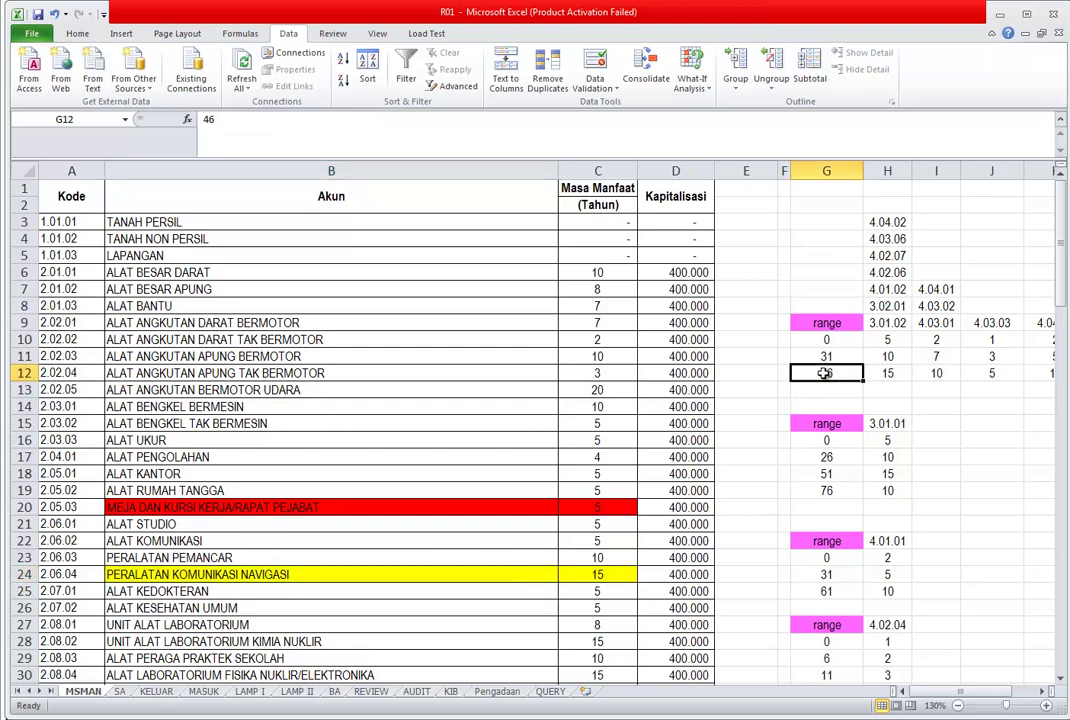
pyautogui.press('Right')
pyautogui.press('Right')
pyautogui.press('Right')
pyautogui.press('Right')
pyautogui.press('Right')
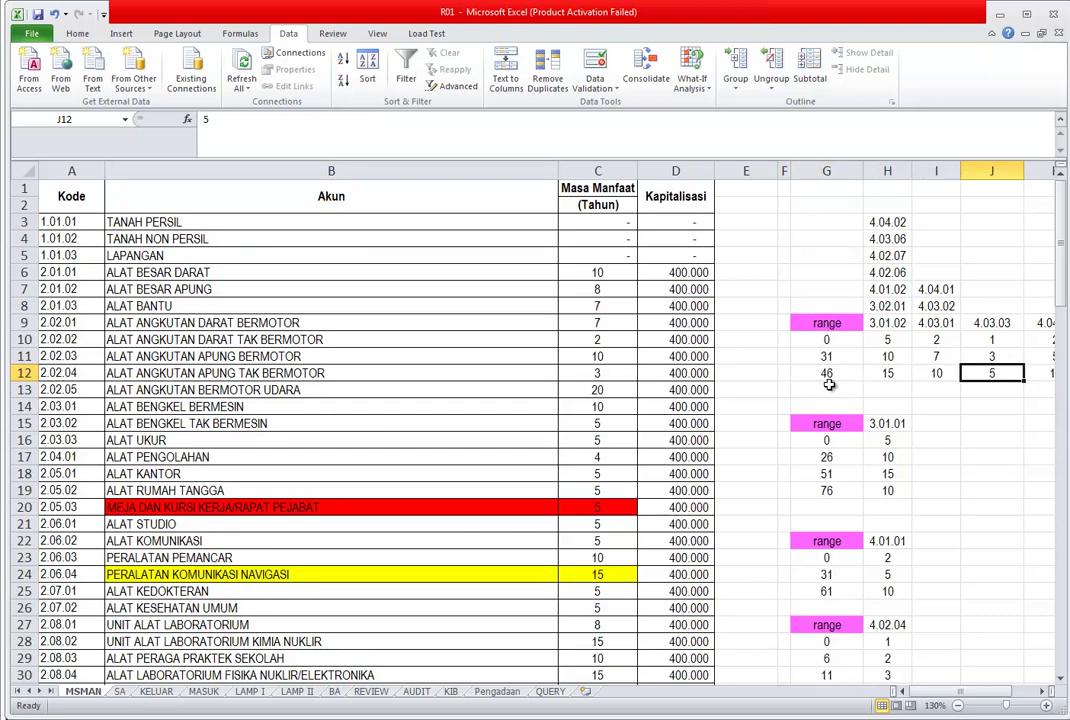
pyautogui.press('Left')
pyautogui.press('Left')
pyautogui.press('Left')
pyautogui.press('Left')
pyautogui.press('Left')
pyautogui.press('Left')
pyautogui.press('Left')
pyautogui.press('Left')
pyautogui.press('Left')
pyautogui.press('Left')
pyautogui.press('Left')
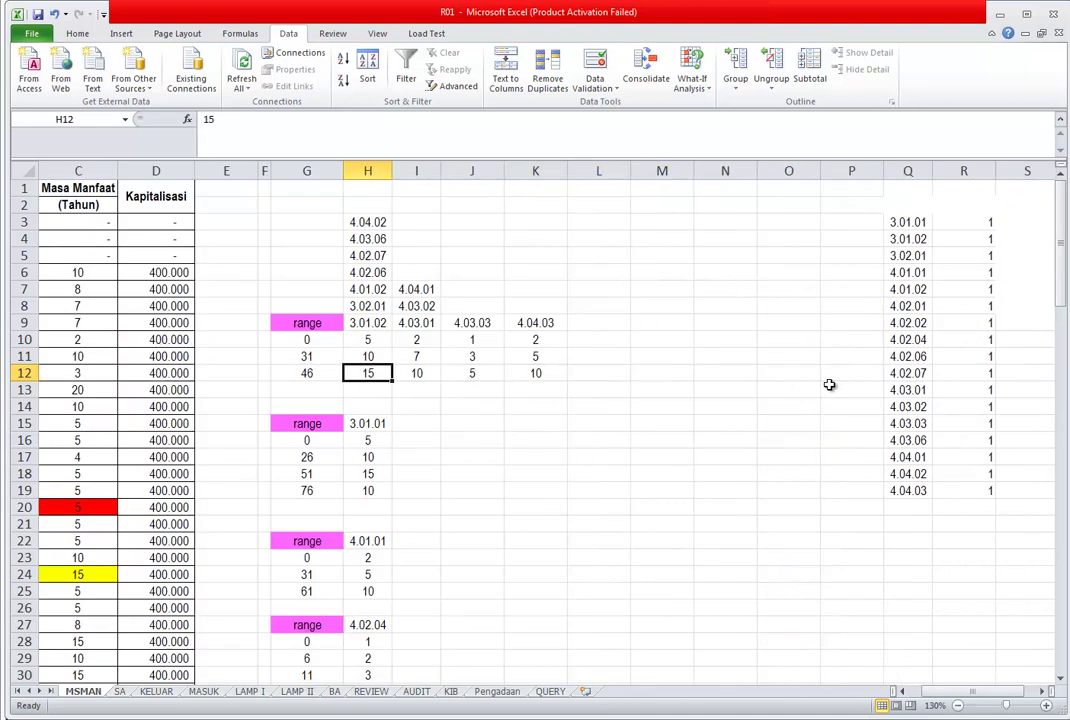
pyautogui.press('Up')
pyautogui.press('Right')
pyautogui.press('Right')
pyautogui.press('Right')
pyautogui.press('Right')
pyautogui.press('Right')
pyautogui.press('Right')
pyautogui.press('Right')
pyautogui.press('Right')
pyautogui.press('Right')
pyautogui.press('Right')
pyautogui.press('Right')
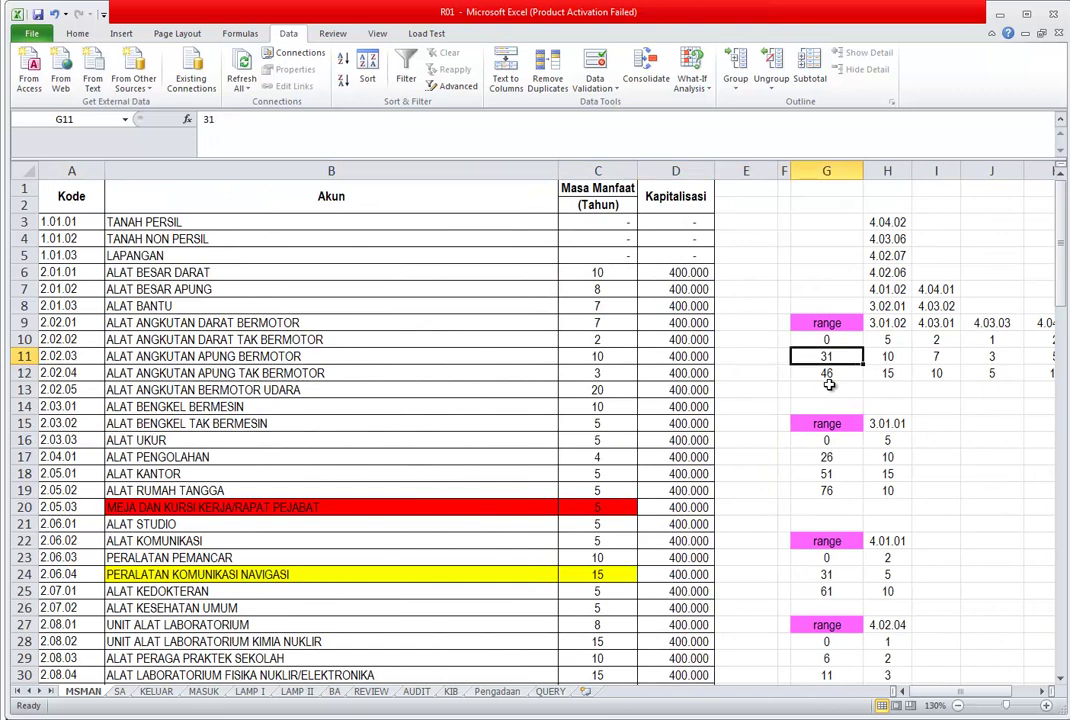
pyautogui.press('Right')
pyautogui.press('Left')
pyautogui.press('Left')
pyautogui.press('Left')
pyautogui.press('Left')
pyautogui.press('Left')
pyautogui.press('Left')
pyautogui.press('Left')
pyautogui.press('Left')
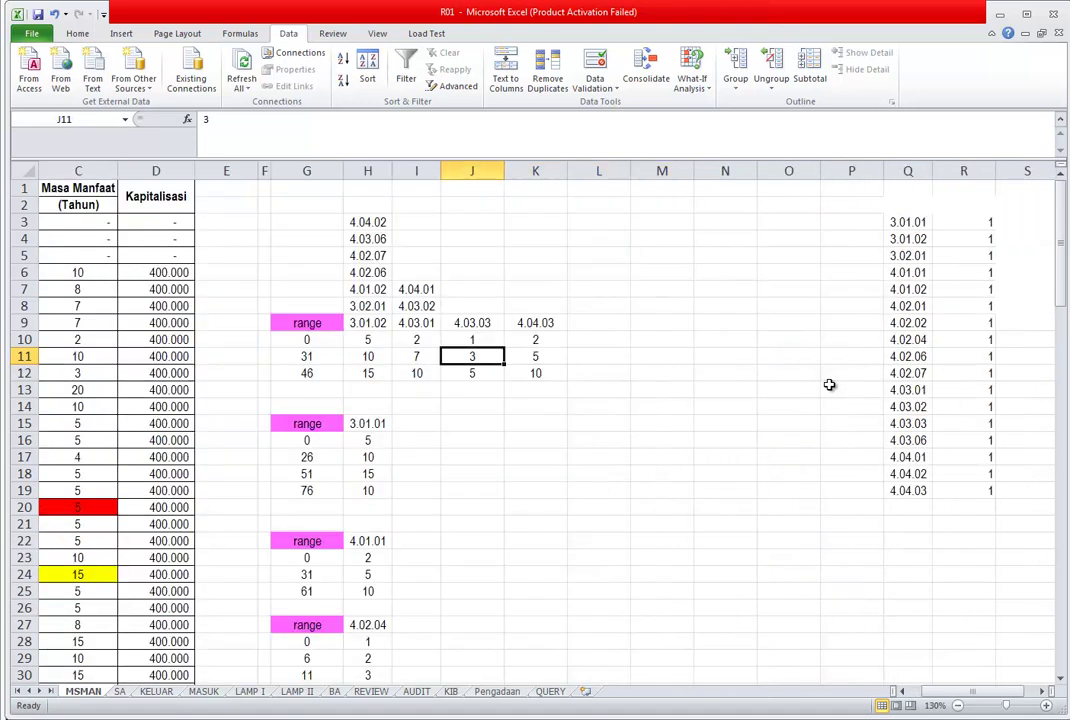
pyautogui.press('Left')
pyautogui.press('Left')
pyautogui.press('Left')
pyautogui.press('Left')
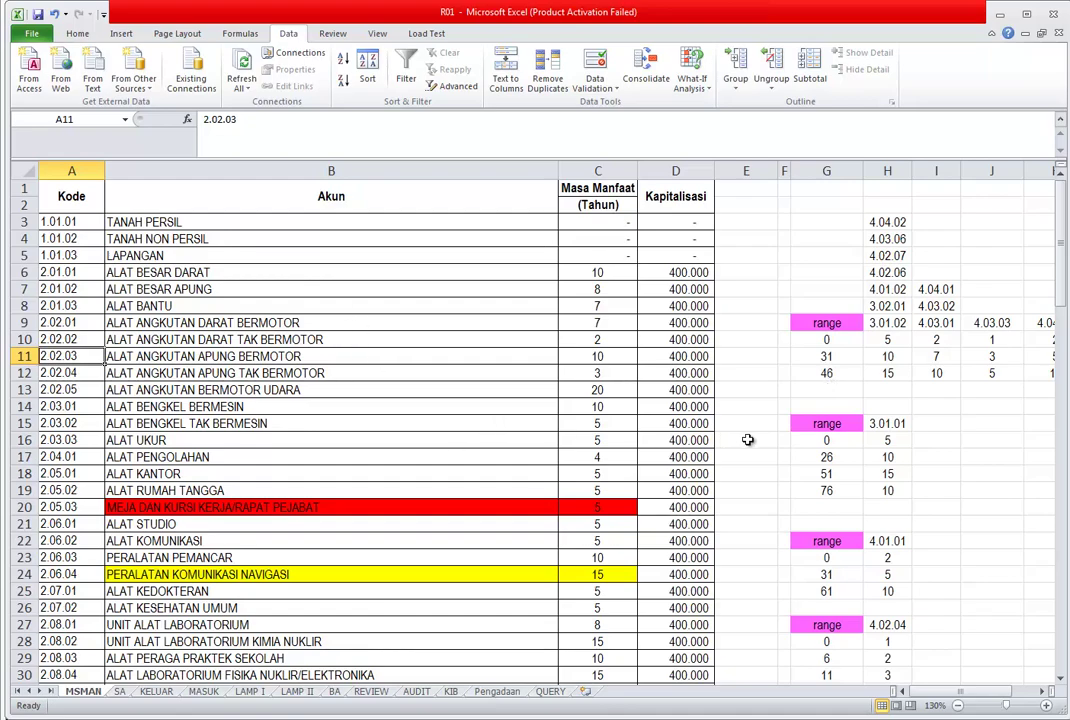
# - Review the full MSMAN account list with its useful life and capitalisation values, down to the SOFTWARE row and back
pyautogui.scroll(-8, 742, 484)
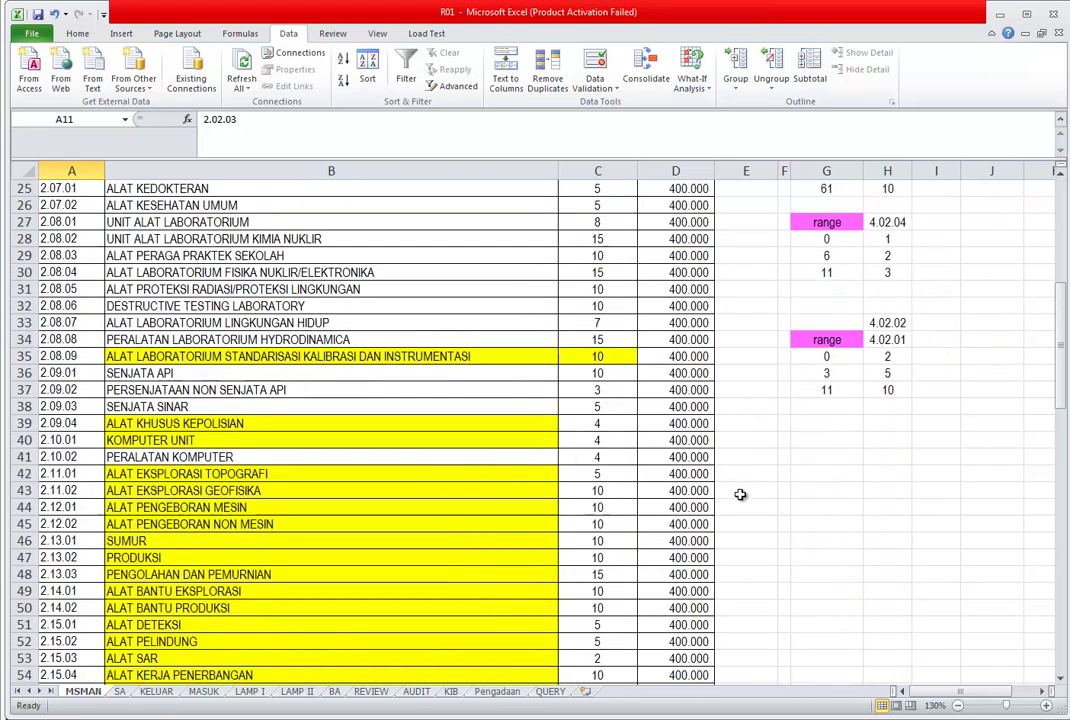
pyautogui.scroll(-15, 740, 494)
pyautogui.scroll(10, 690, 547)
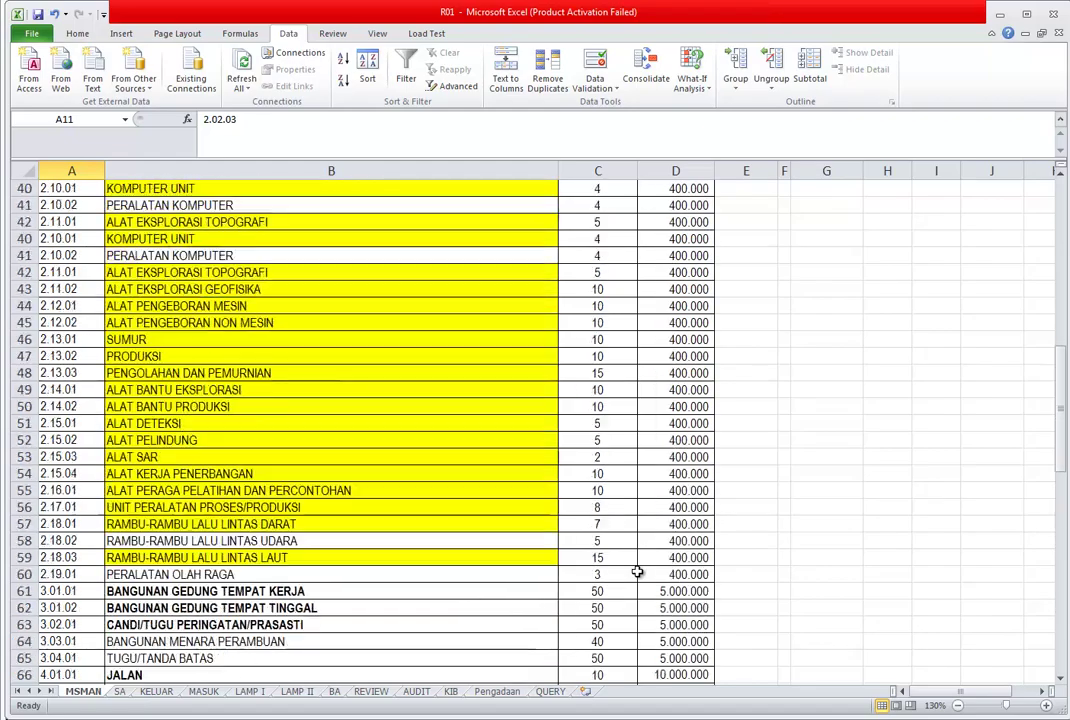
pyautogui.scroll(13, 637, 572)
pyautogui.scroll(-8, 630, 580)
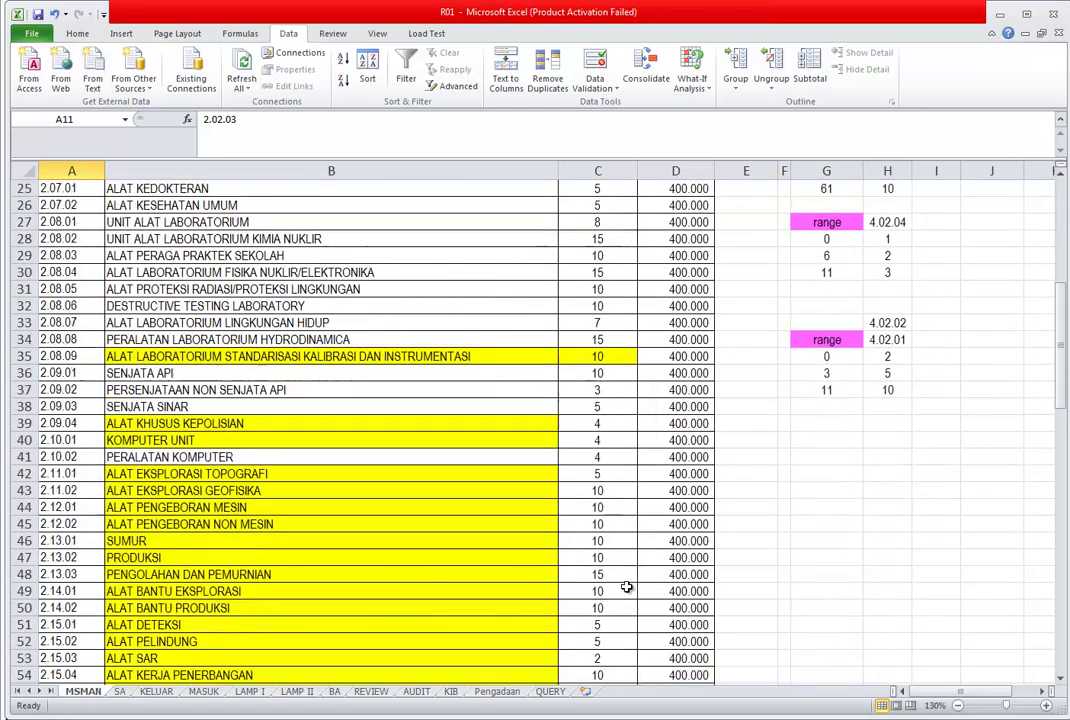
pyautogui.scroll(-20, 630, 590)
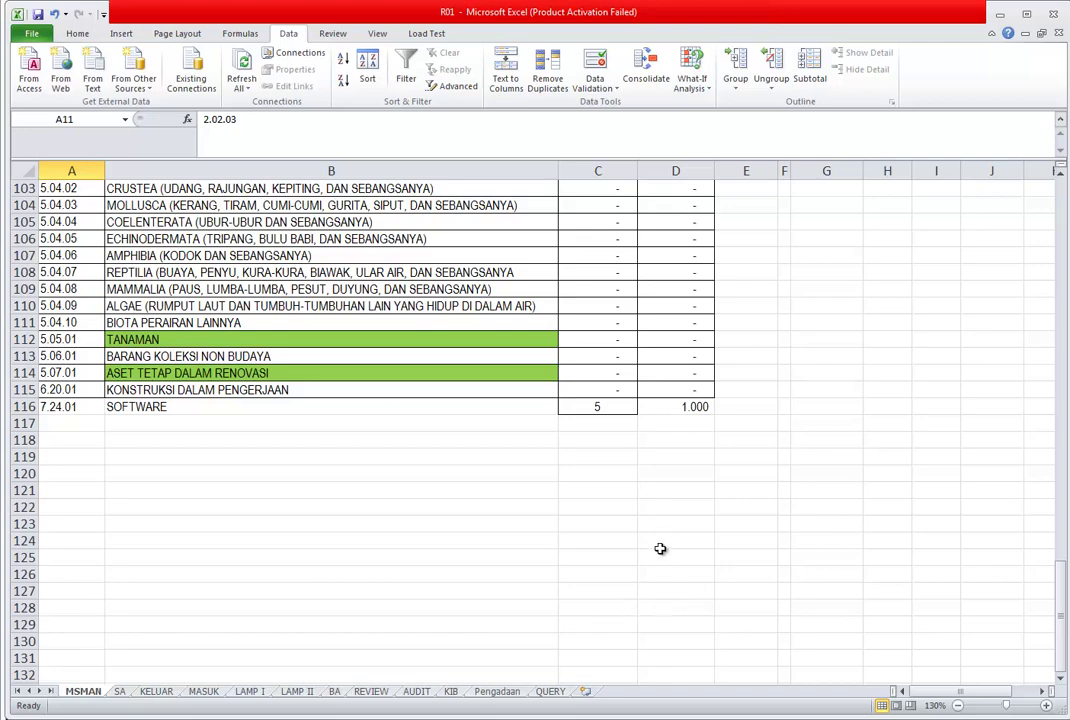
pyautogui.scroll(18, 658, 548)
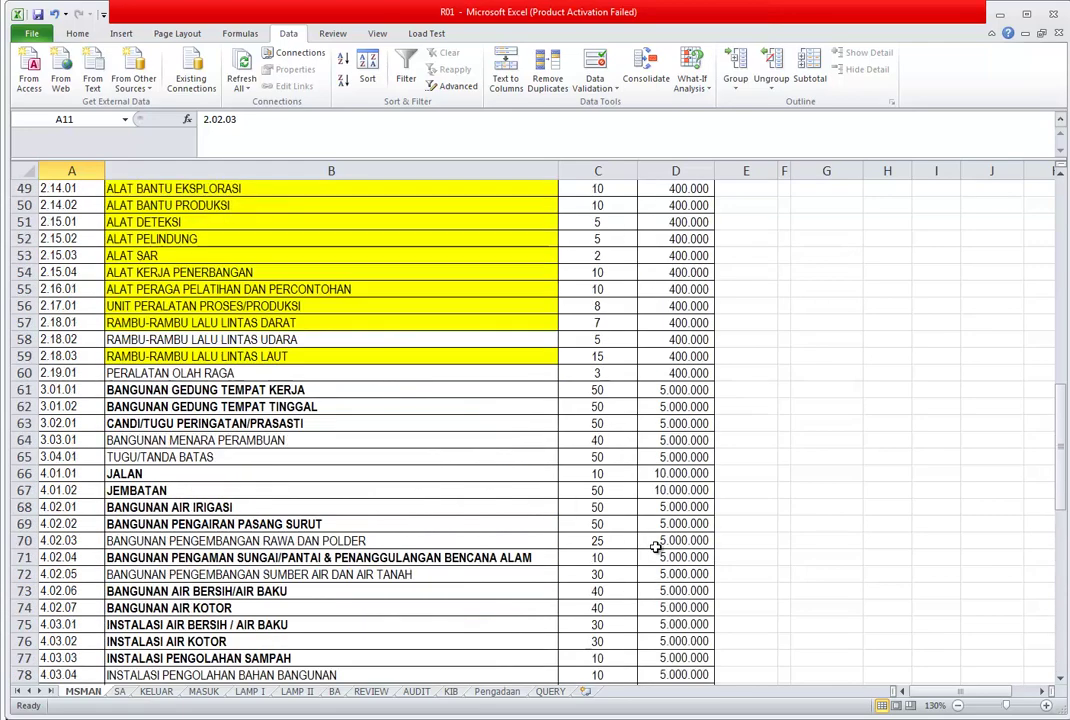
pyautogui.scroll(16, 655, 547)
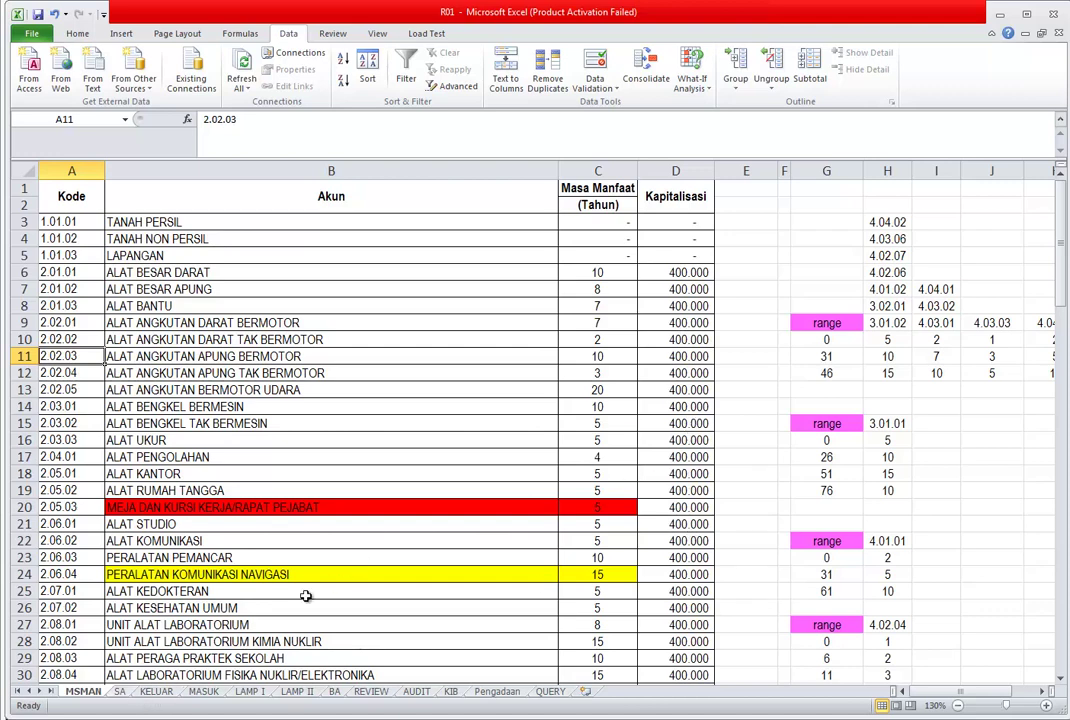
# - Open the SA sheet and examine the asset columns in row 63 from Akum Penyusutan back to the III code column
pyautogui.click(119, 691)
pyautogui.scroll(2, 465, 383)
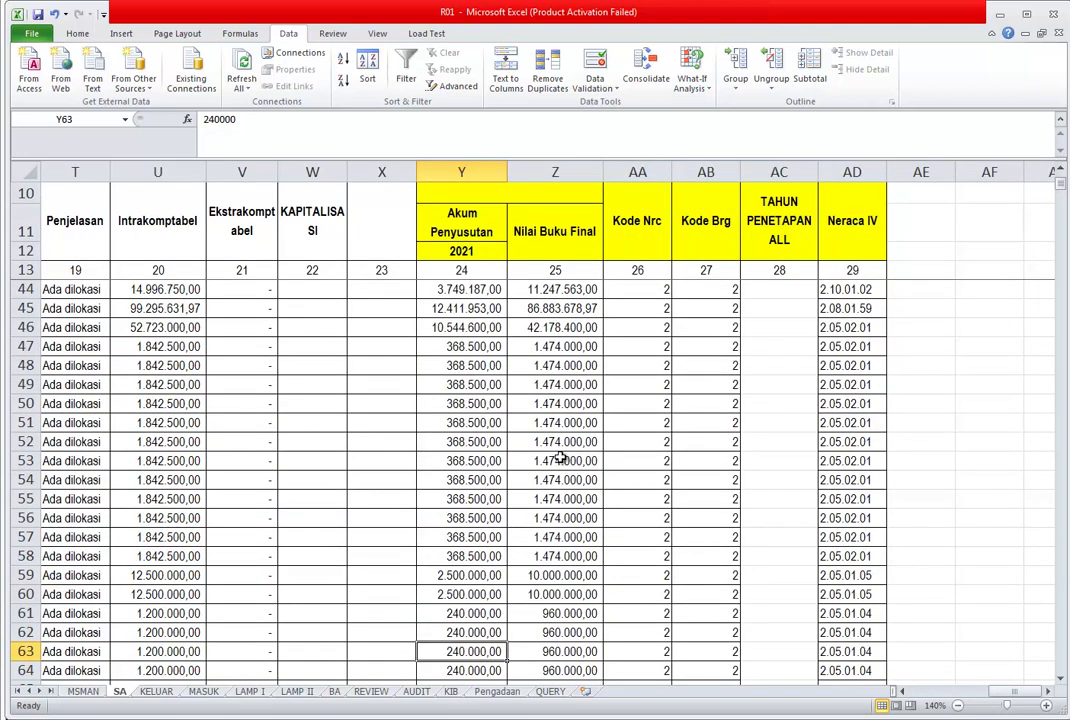
pyautogui.press('Left')
pyautogui.press('Left')
pyautogui.press('Left')
pyautogui.press('Left')
pyautogui.press('Left')
pyautogui.press('Left')
pyautogui.press('Left')
pyautogui.press('Left')
pyautogui.press('Left')
pyautogui.press('Left')
pyautogui.press('Left')
pyautogui.press('Left')
pyautogui.press('Left')
pyautogui.press('Left')
pyautogui.press('Left')
pyautogui.press('Left')
pyautogui.press('Left')
pyautogui.press('Left')
pyautogui.press('Left')
pyautogui.press('Left')
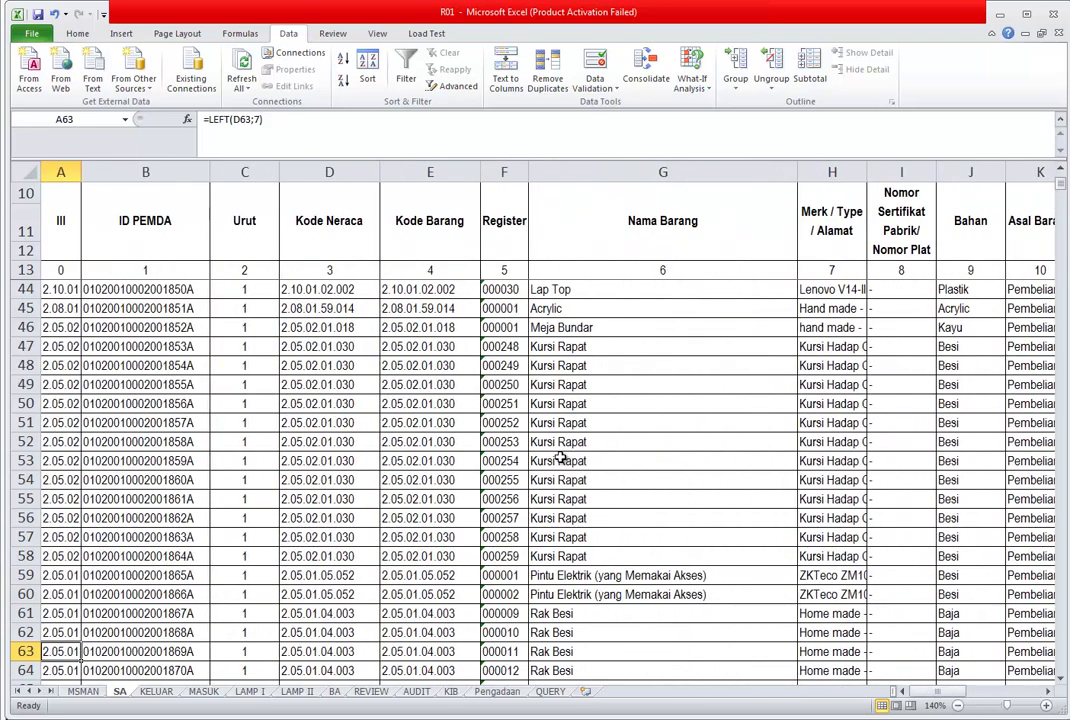
# - Review the III code column on the SA sheet from row 63 up to the Tablet PC entries around row 32
pyautogui.press('Up')
pyautogui.press('Up')
pyautogui.press('Up')
pyautogui.press('Up')
pyautogui.press('Up')
pyautogui.press('Up')
pyautogui.press('Up')
pyautogui.press('Up')
pyautogui.press('Up')
pyautogui.press('Up')
pyautogui.press('Up')
pyautogui.press('Up')
pyautogui.press('Up')
pyautogui.press('Up')
pyautogui.press('Up')
pyautogui.press('Up')
pyautogui.press('Up')
pyautogui.press('Up')
pyautogui.press('Up')
pyautogui.press('Up')
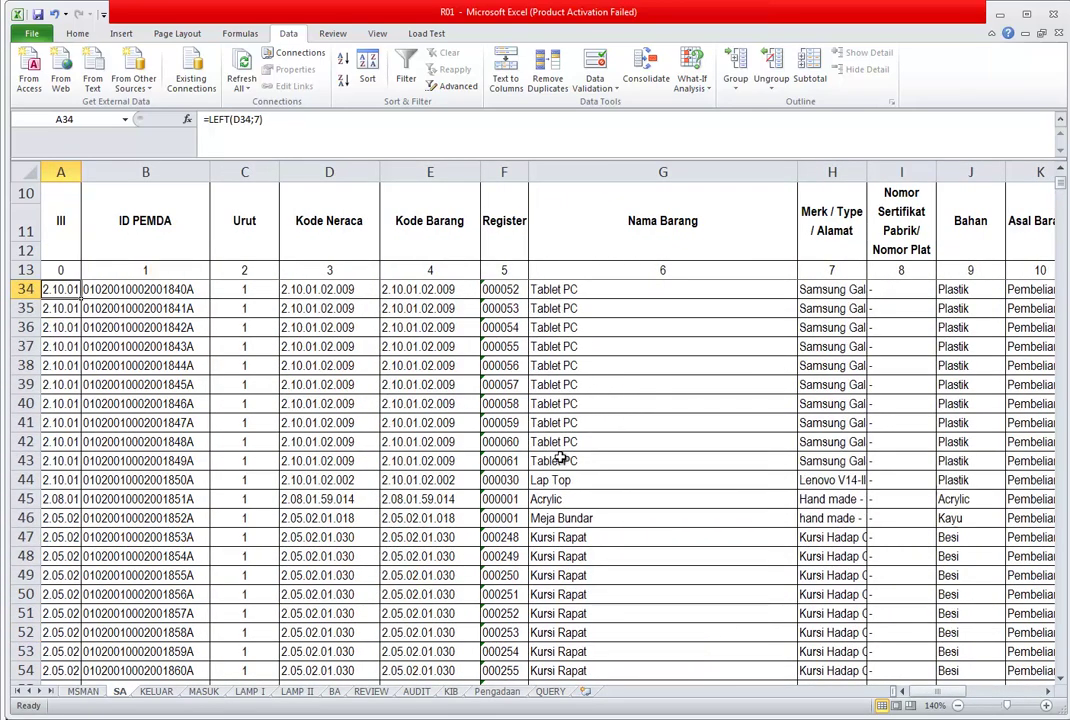
pyautogui.press('Up')
pyautogui.press('Up')
pyautogui.press('Up')
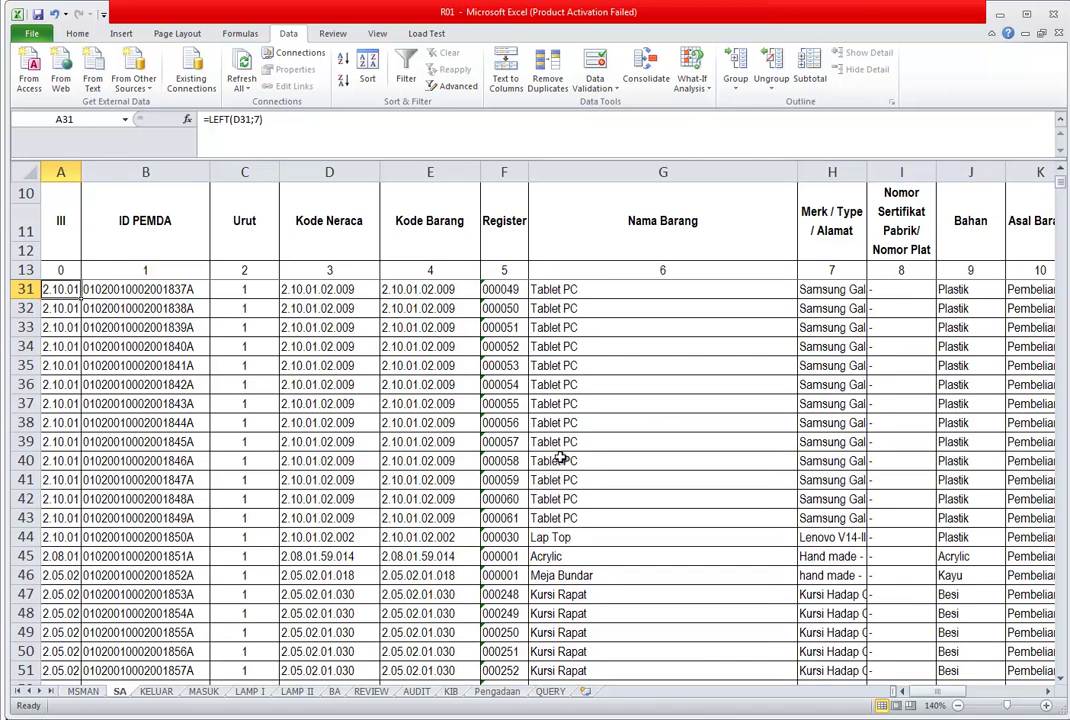
pyautogui.press('Down')
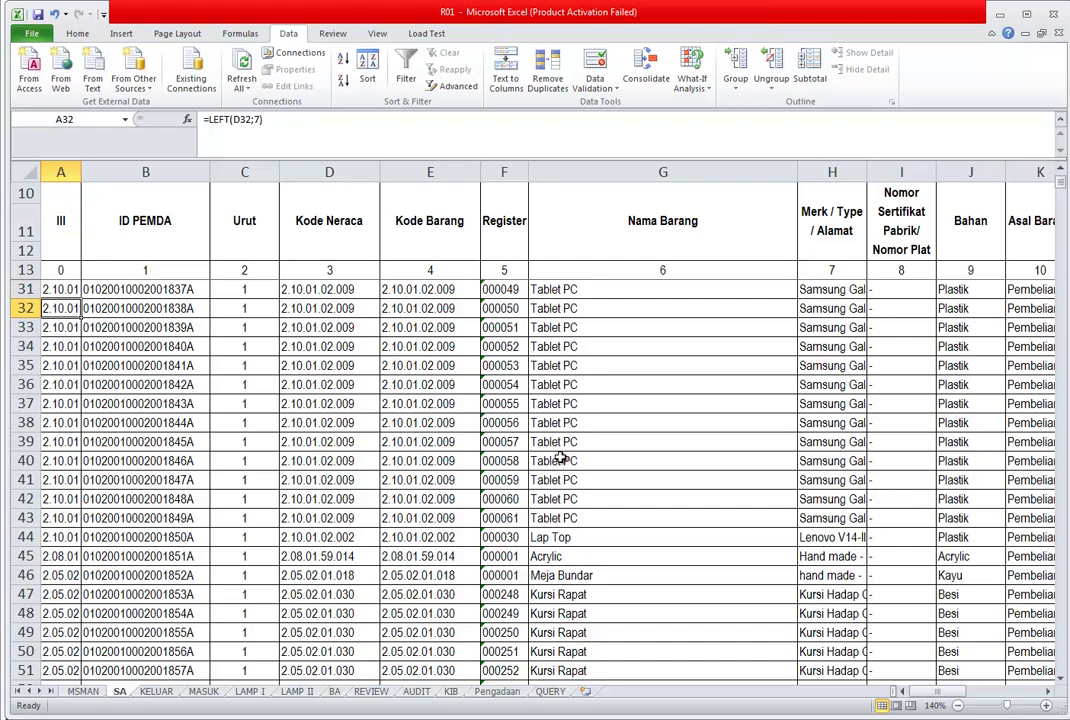
# - Examine row 32 of the SA sheet across the asset columns, including Akum Penyusutan, Nilai Buku Final, and the code columns through Neraca IV
pyautogui.press('Right')
pyautogui.press('Right')
pyautogui.press('Right')
pyautogui.press('Right')
pyautogui.press('Right')
pyautogui.press('Right')
pyautogui.press('Right')
pyautogui.press('Right')
pyautogui.press('Right')
pyautogui.press('Right')
pyautogui.press('Right')
pyautogui.press('Right')
pyautogui.press('Right')
pyautogui.press('Right')
pyautogui.press('Right')
pyautogui.press('Right')
pyautogui.press('Right')
pyautogui.press('Right')
pyautogui.press('Right')
pyautogui.press('Right')
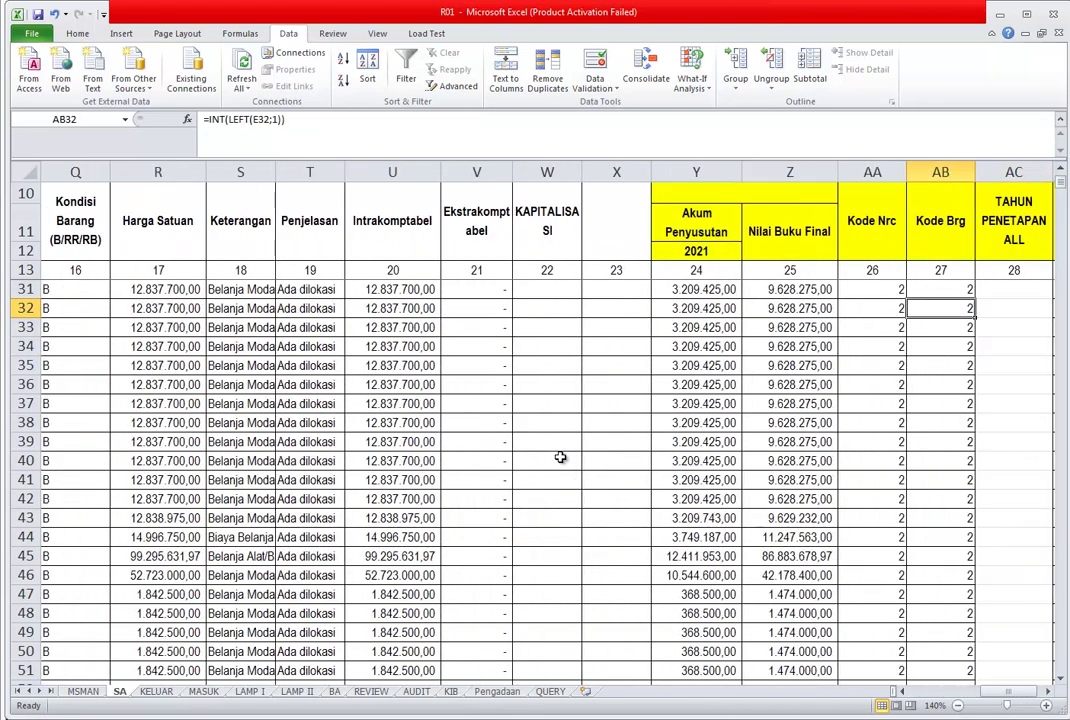
pyautogui.press('Left')
pyautogui.press('Left')
pyautogui.press('Left')
pyautogui.press('Right')
pyautogui.press('Right')
pyautogui.press('Left')
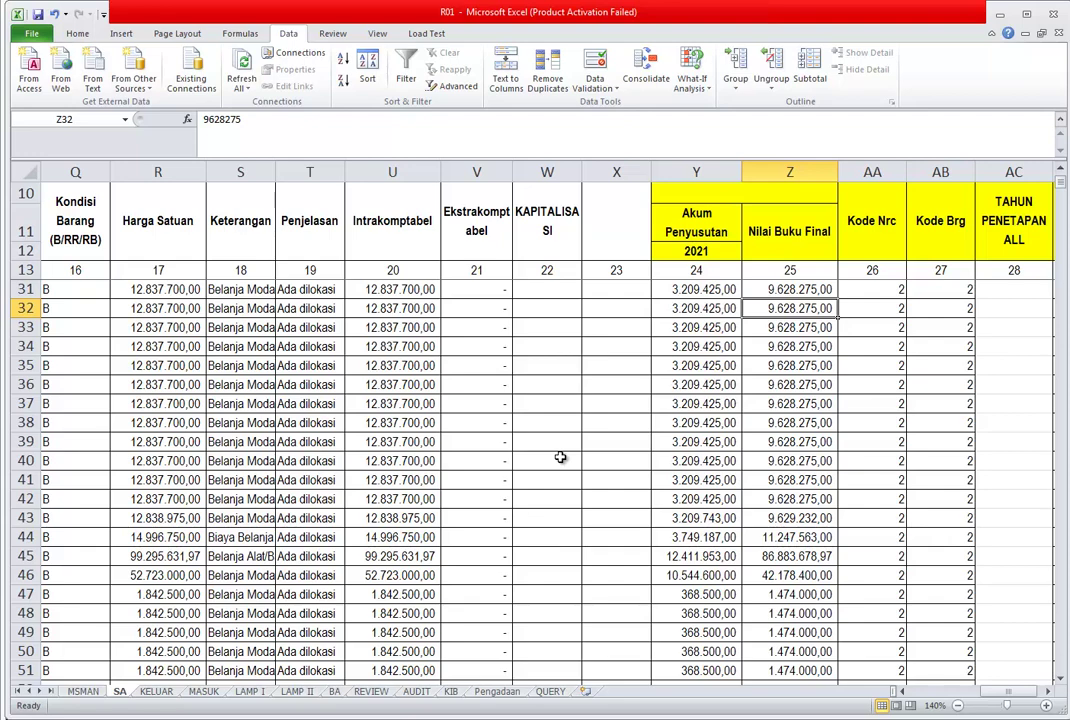
pyautogui.press('Right')
pyautogui.press('Right')
pyautogui.press('Right')
pyautogui.press('Right')
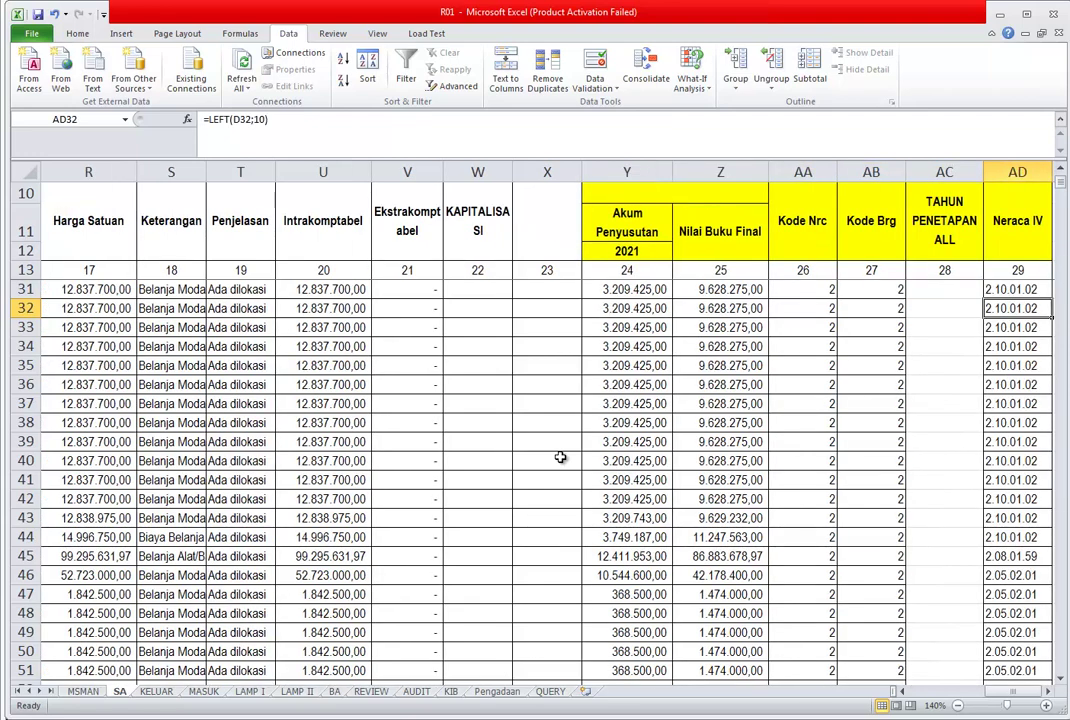
# - Review row 32 of the SA sheet from Neraca IV back to the Harga Satuan column
pyautogui.press('Left')
pyautogui.press('Left')
pyautogui.press('Left')
pyautogui.press('Left')
pyautogui.press('Left')
pyautogui.press('Left')
pyautogui.press('Left')
pyautogui.press('Left')
pyautogui.press('Left')
pyautogui.press('Left')
pyautogui.press('Left')
pyautogui.press('Left')
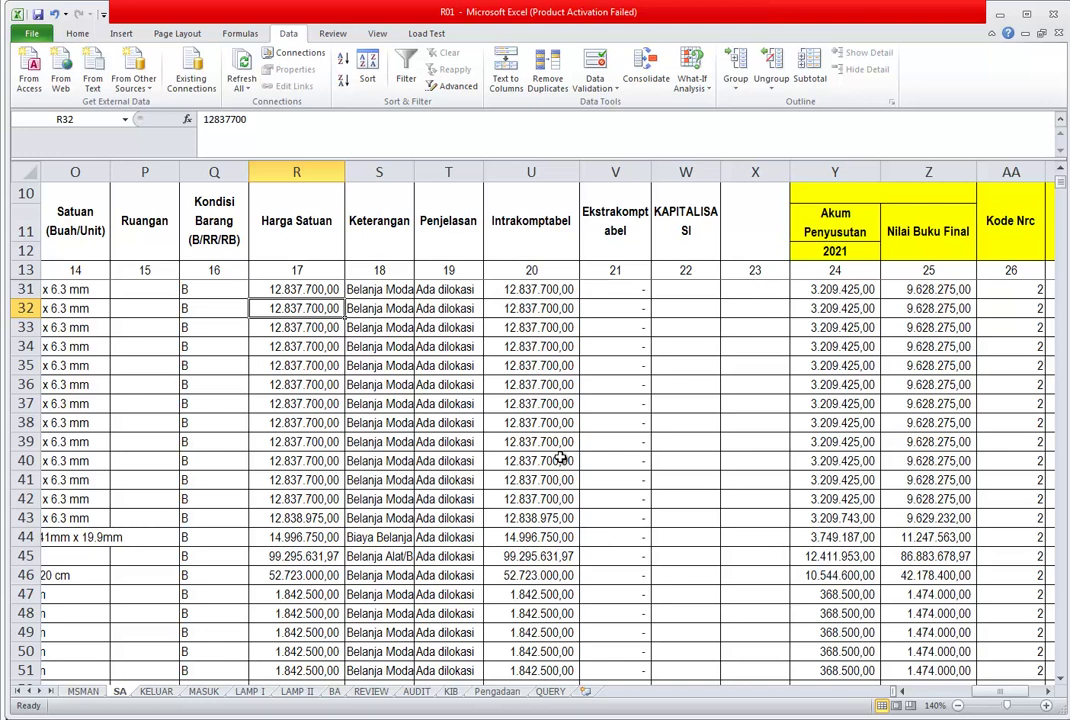
# - Open the KELUAR sheet and examine row 17 from the Keterangan column back to the first code column
pyautogui.click(143, 694)
pyautogui.click(403, 492)
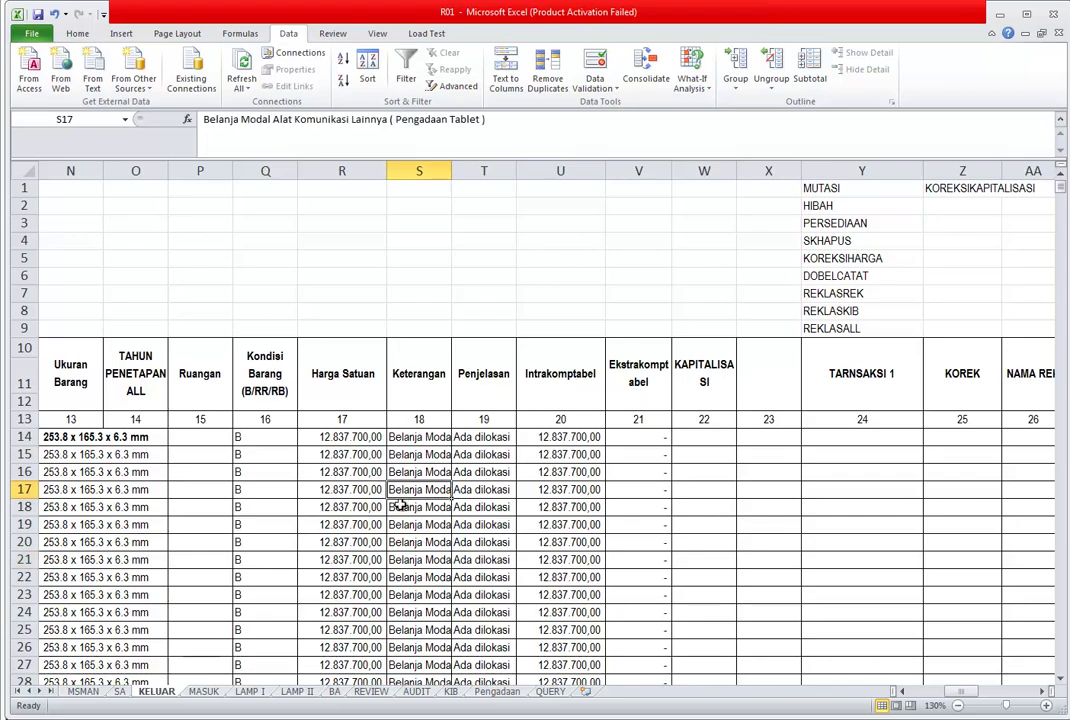
pyautogui.press('Left')
pyautogui.press('Left')
pyautogui.press('Left')
pyautogui.press('Left')
pyautogui.press('Left')
pyautogui.press('Left')
pyautogui.press('Left')
pyautogui.press('Left')
pyautogui.press('Left')
pyautogui.press('Left')
pyautogui.press('Left')
pyautogui.press('Left')
pyautogui.press('Left')
pyautogui.press('Left')
pyautogui.press('Left')
pyautogui.press('Left')
pyautogui.press('Left')
pyautogui.press('Left')
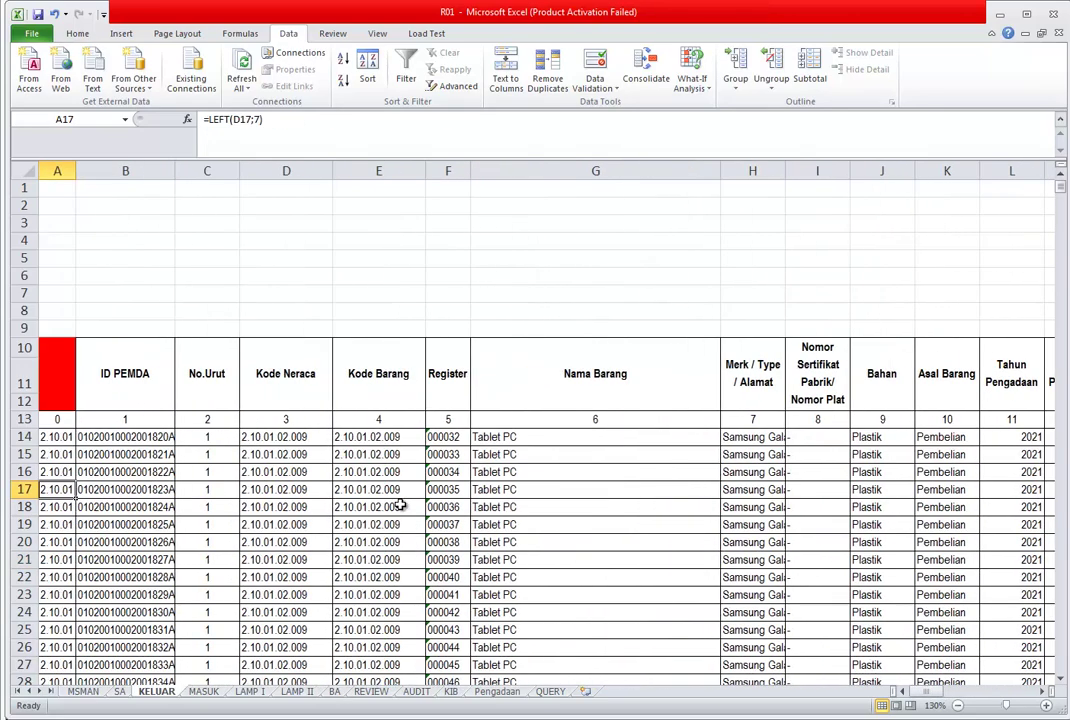
# - Review row 17 of the KELUAR sheet from the ID PEMDA column across to the PENYUSUTAN 2021 columns
pyautogui.press('Right')
pyautogui.press('Left')
pyautogui.press('Right')
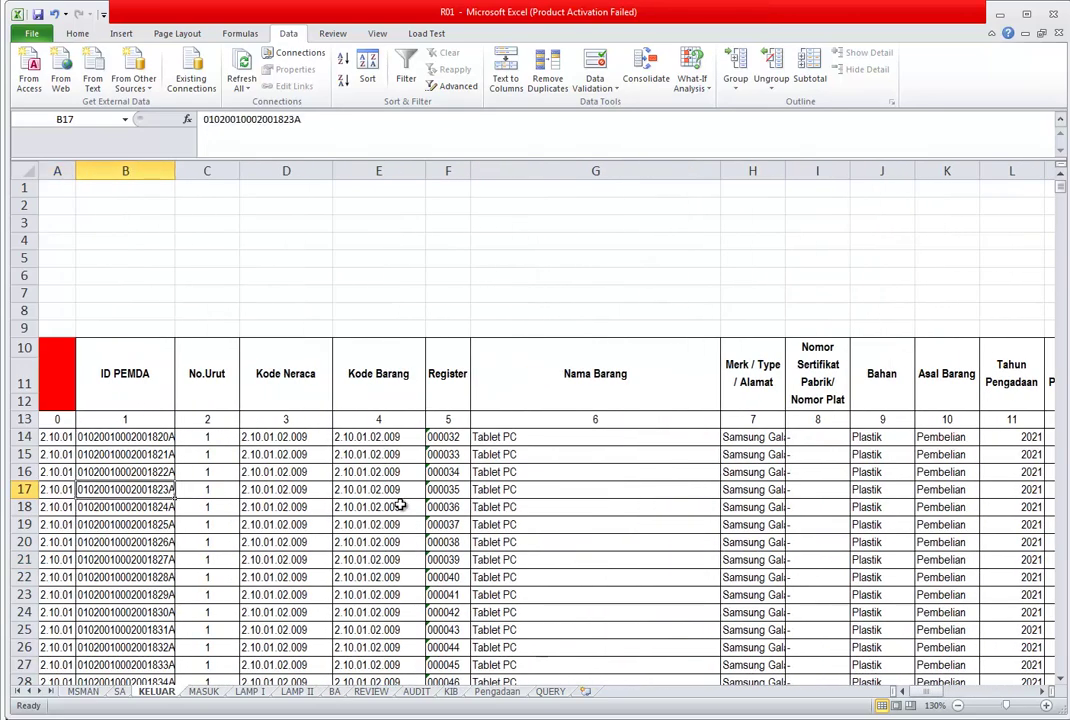
pyautogui.press('Right')
pyautogui.press('Right')
pyautogui.press('Right')
pyautogui.press('Right')
pyautogui.press('Right')
pyautogui.press('Right')
pyautogui.press('Right')
pyautogui.press('Right')
pyautogui.press('Right')
pyautogui.press('Right')
pyautogui.press('Right')
pyautogui.press('Right')
pyautogui.press('Right')
pyautogui.press('Right')
pyautogui.press('Right')
pyautogui.press('Right')
pyautogui.press('Right')
pyautogui.press('Right')
pyautogui.press('Right')
pyautogui.press('Right')
pyautogui.press('Right')
pyautogui.press('Left')
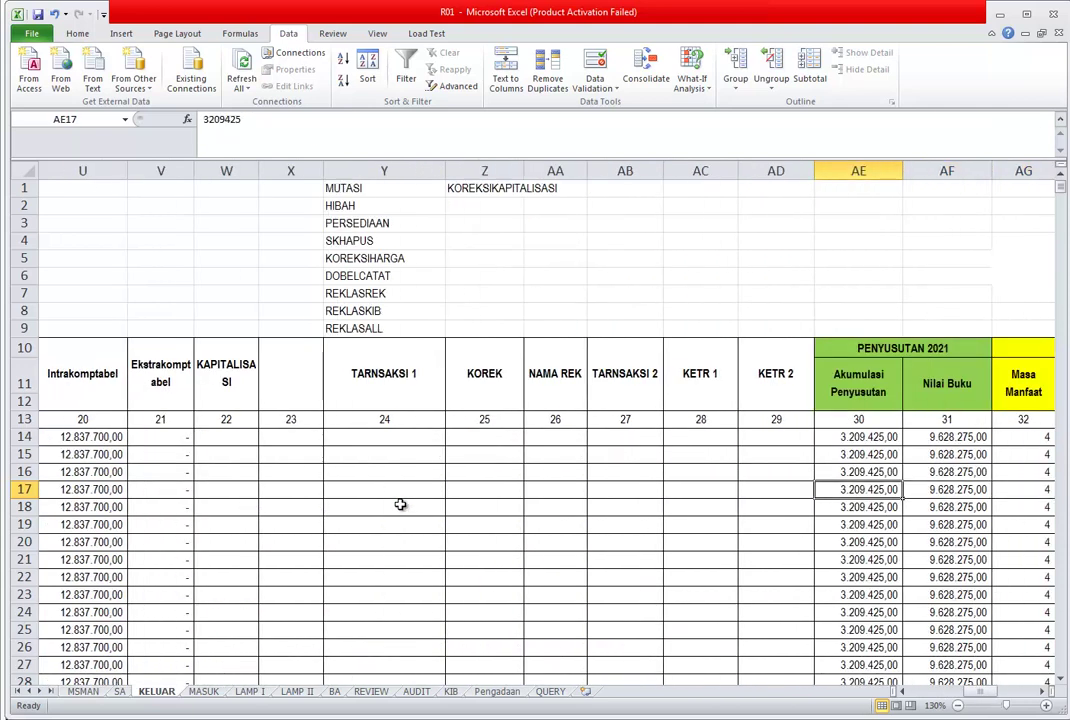
pyautogui.press('Right')
pyautogui.press('Right')
# - Review row 17 of the KELUAR sheet from the PENYUSUTAN 2021 columns back to the KAPITALISASI column
pyautogui.press('Left')
pyautogui.press('Left')
pyautogui.press('Left')
pyautogui.press('Left')
pyautogui.press('Left')
pyautogui.press('Left')
pyautogui.press('Left')
pyautogui.press('Left')
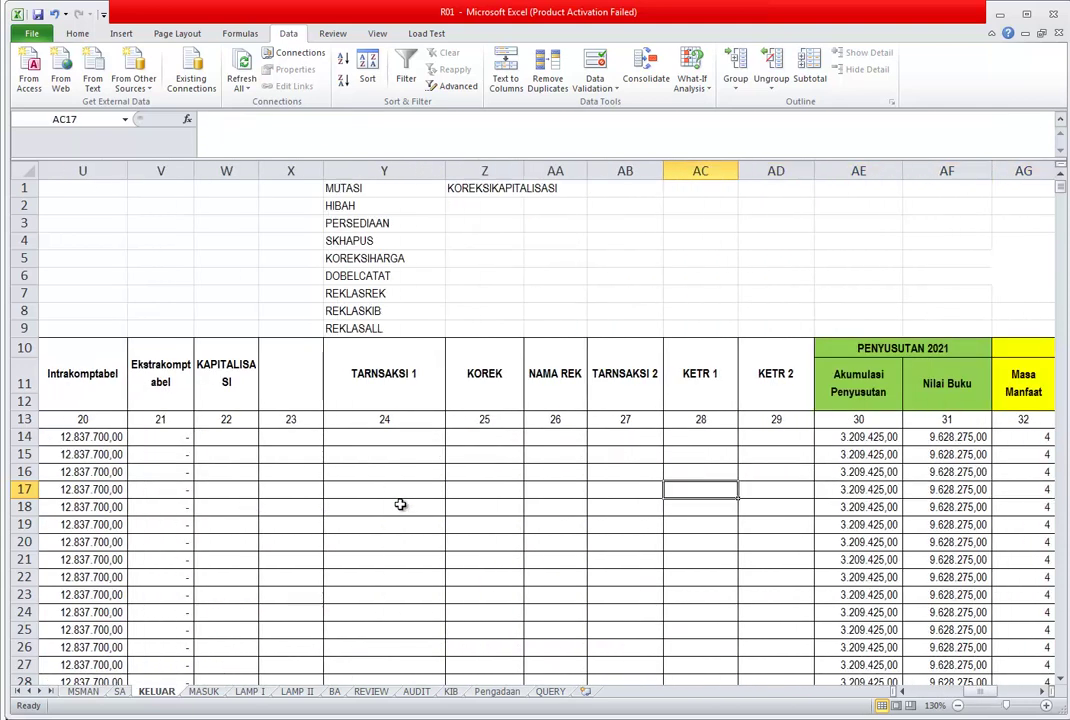
pyautogui.press('Left')
pyautogui.press('Left')
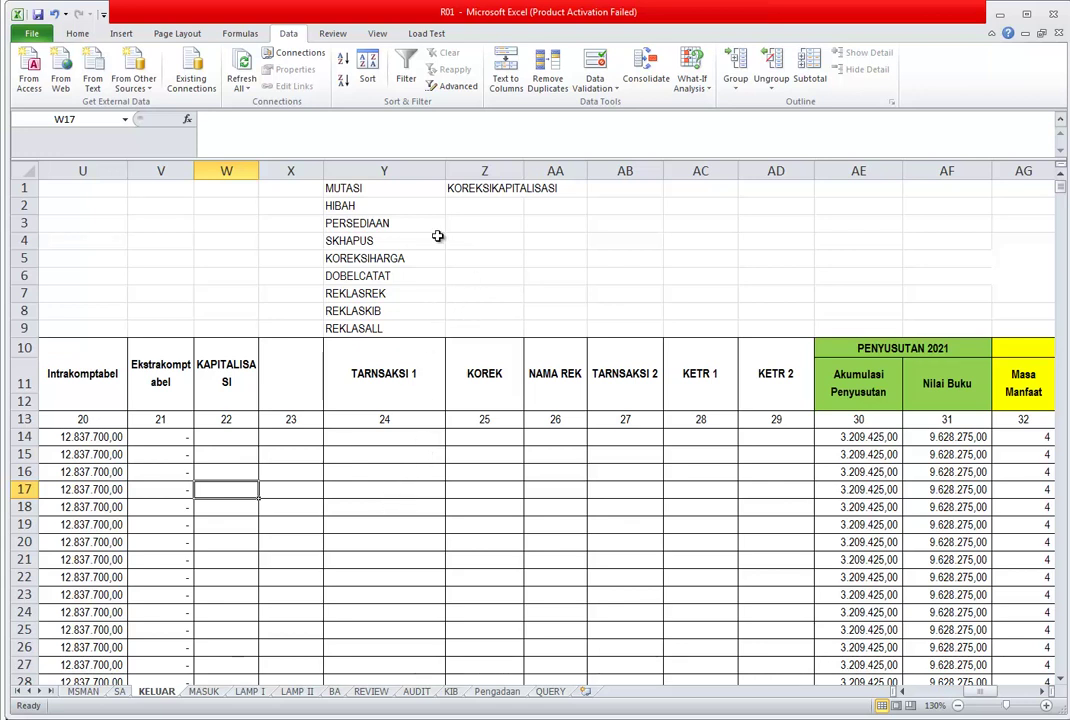
# - Examine the transaction type list above the TARNSAKSI 1 and KOREK headers, from MUTASI through REKLASALL plus KOREKSIKAPITALISASI
pyautogui.click(385, 184)
pyautogui.click(401, 207)
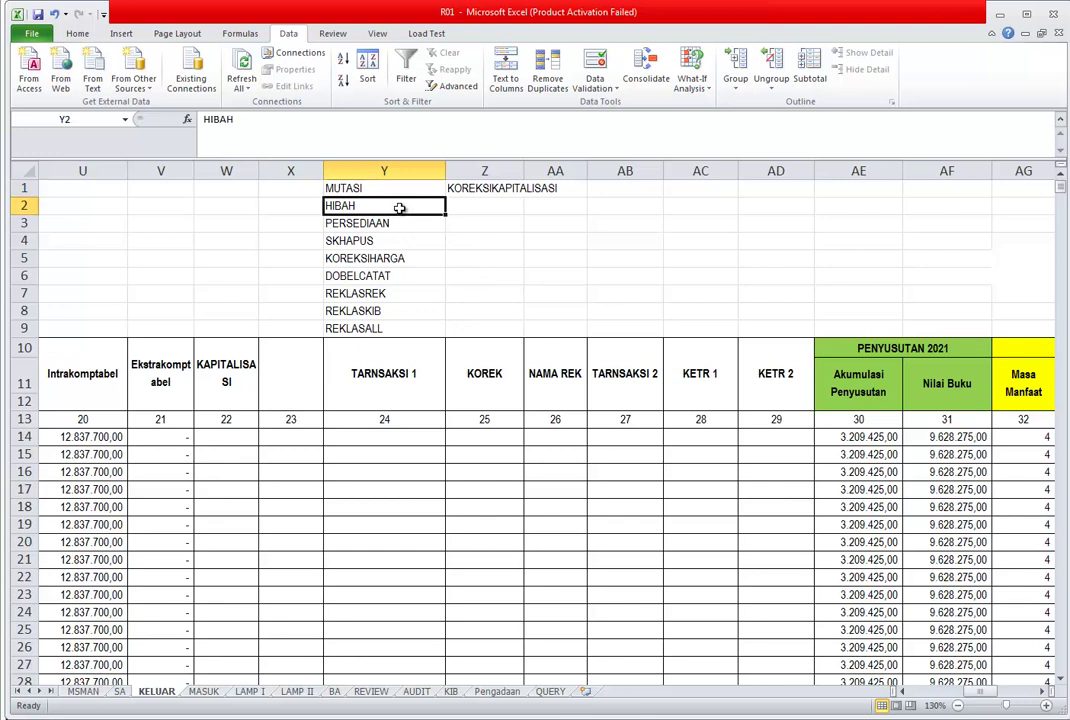
pyautogui.click(401, 224)
pyautogui.click(399, 243)
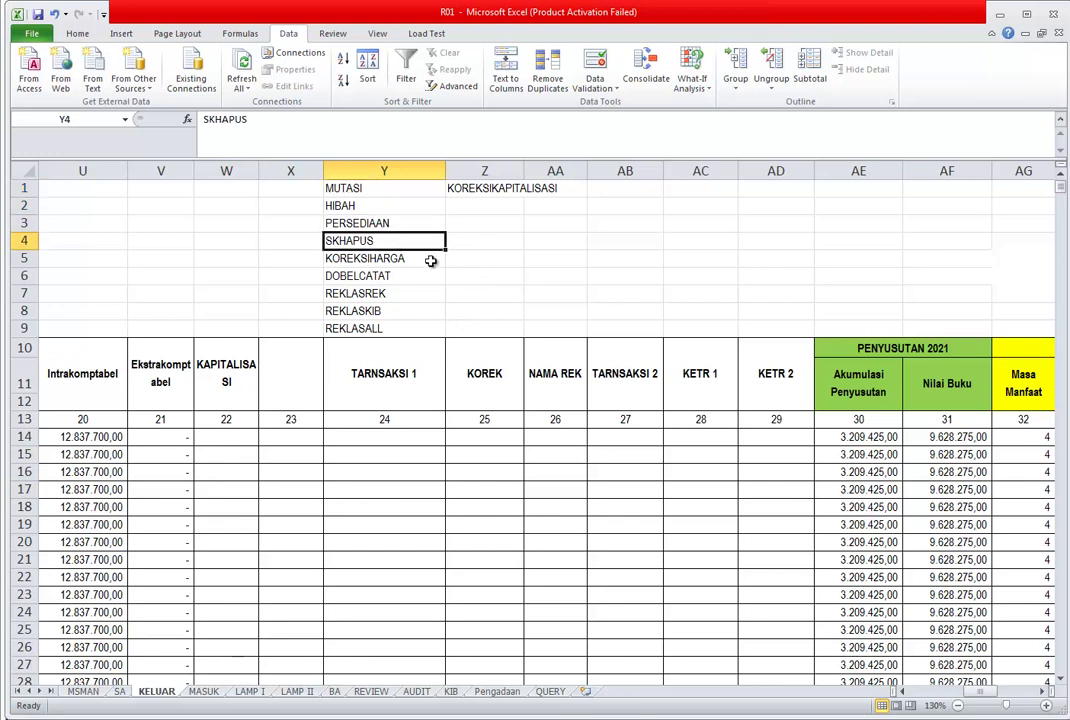
pyautogui.click(428, 262)
pyautogui.click(424, 280)
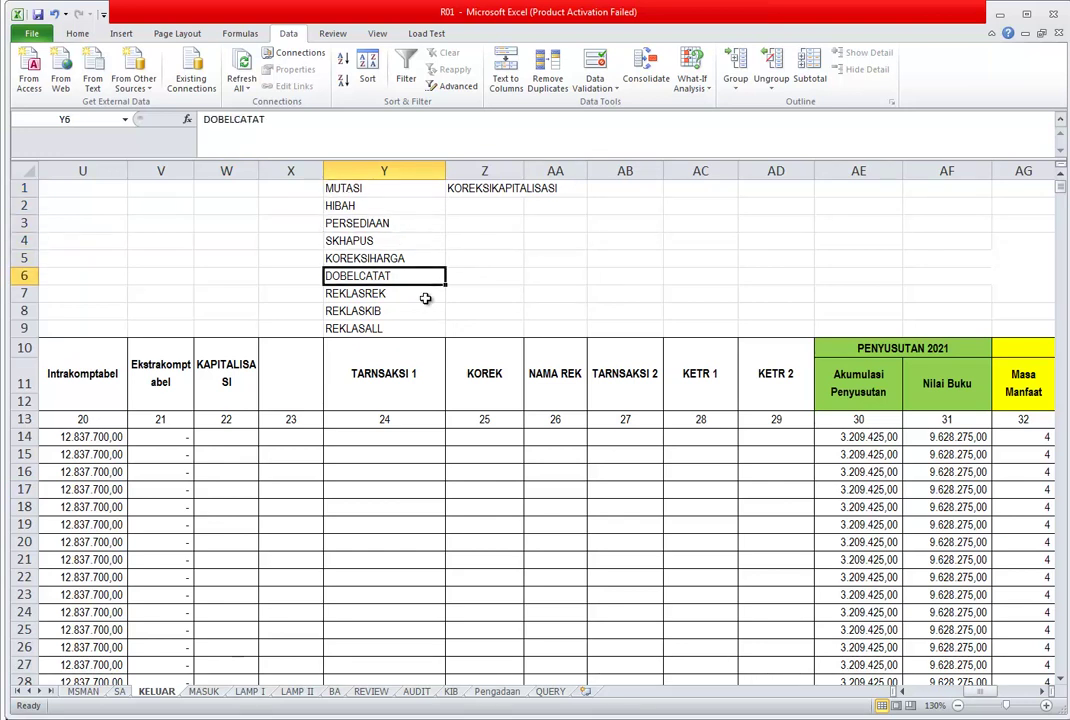
pyautogui.click(420, 296)
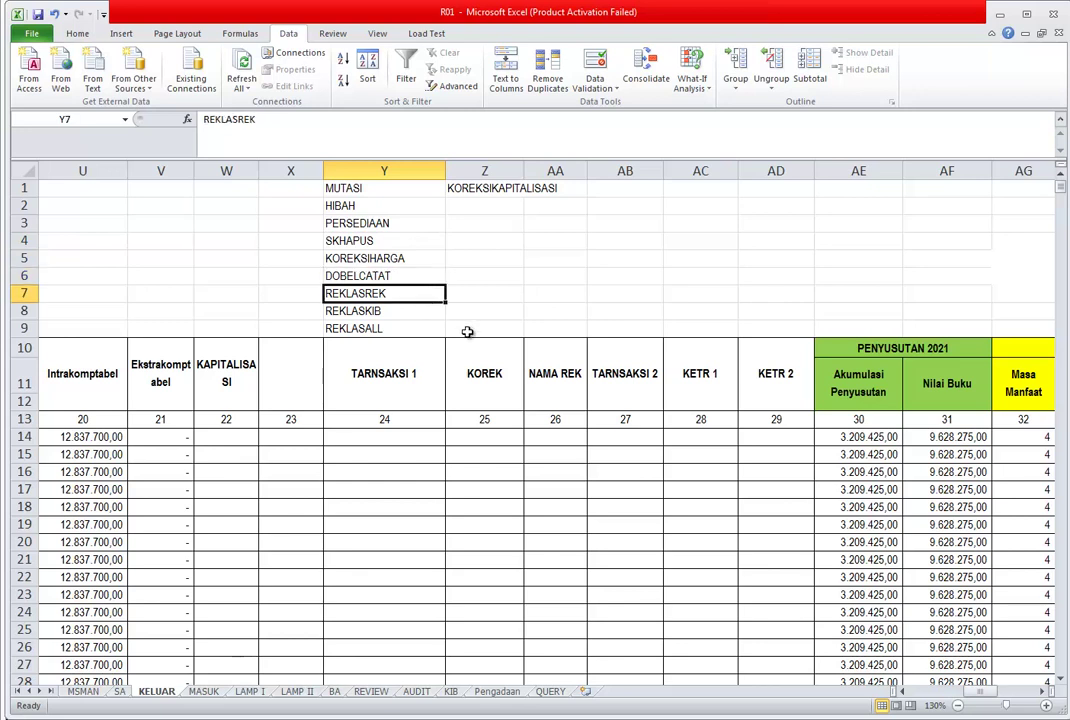
pyautogui.click(413, 311)
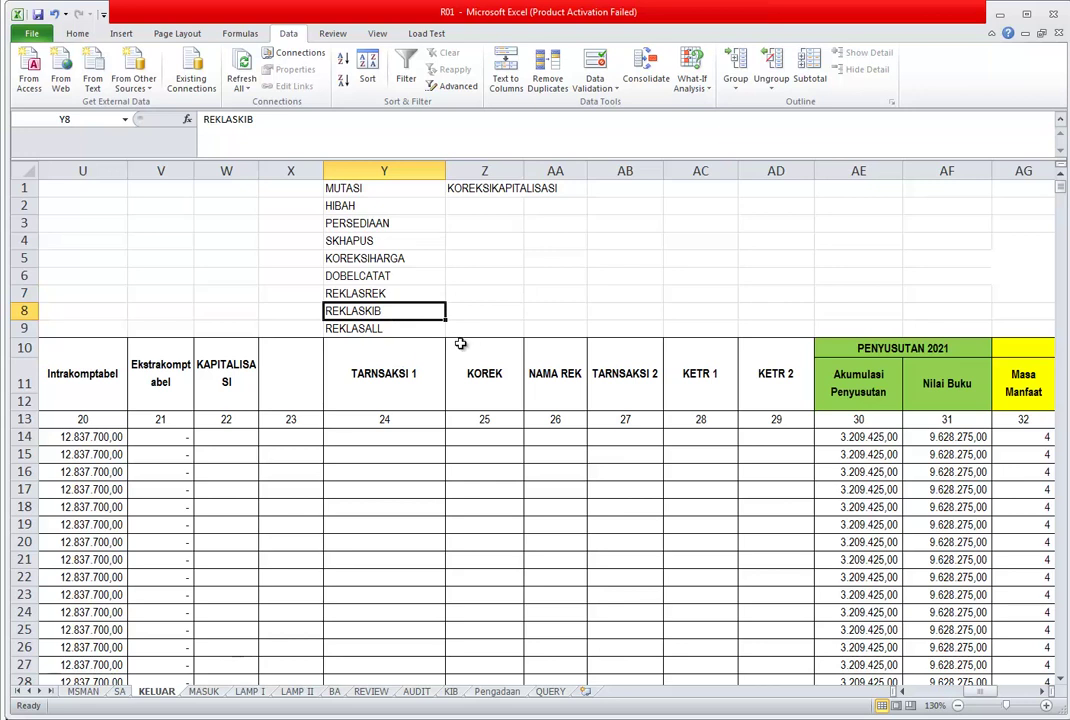
pyautogui.click(415, 335)
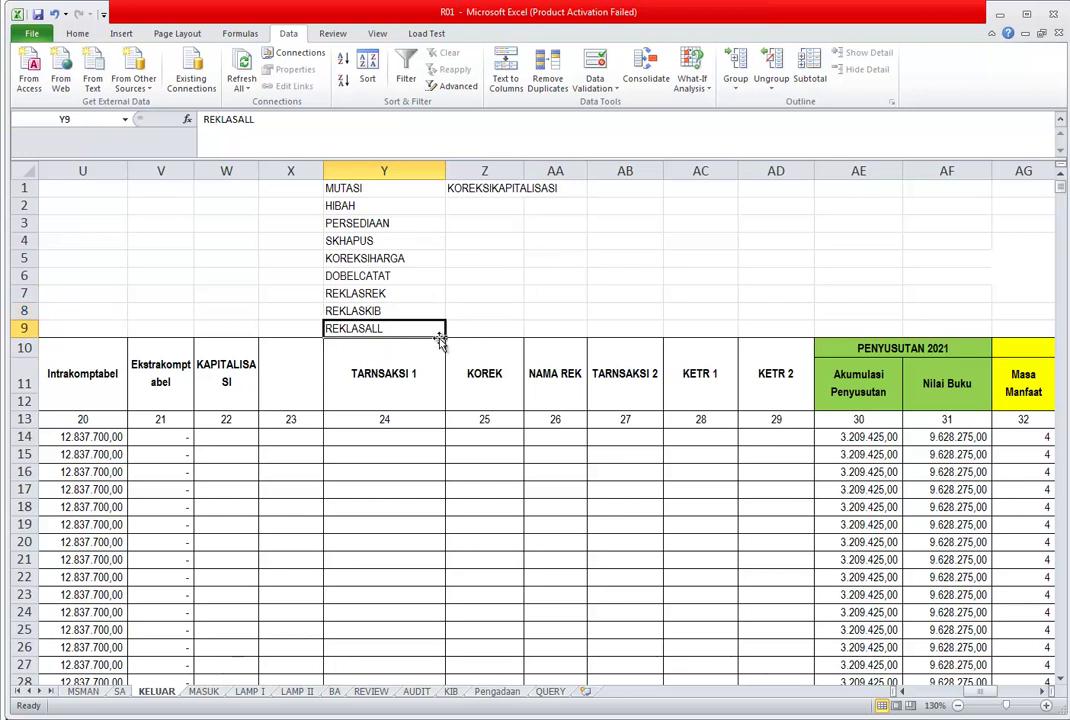
pyautogui.click(496, 191)
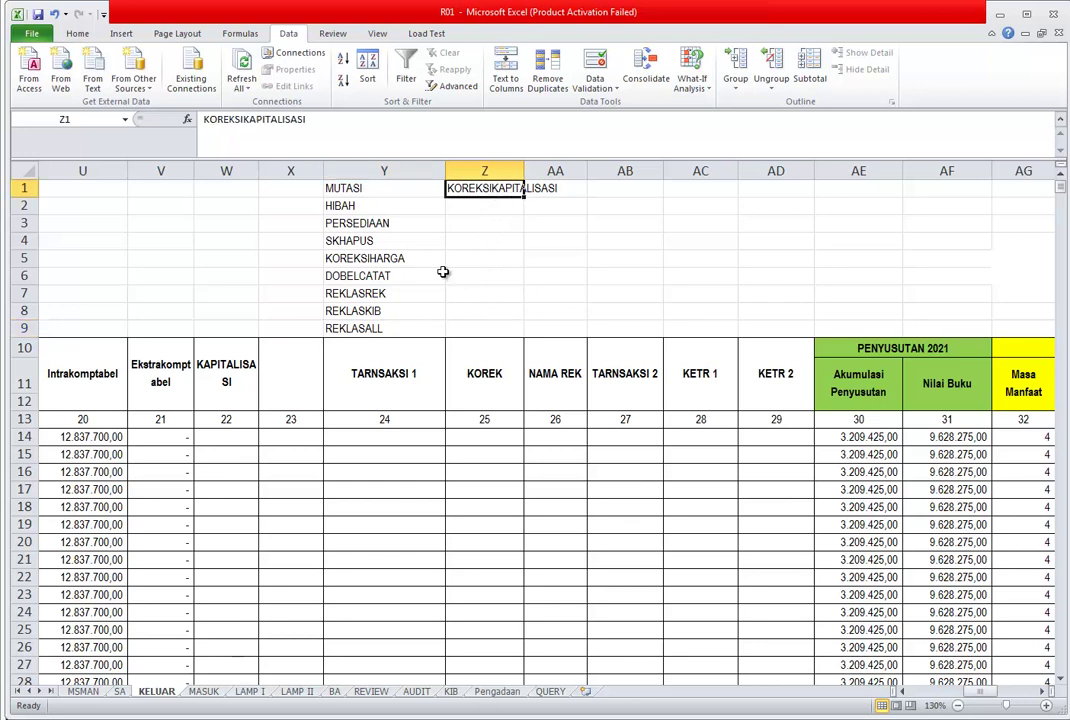
pyautogui.moveTo(399, 193); pyautogui.dragTo(505, 328)
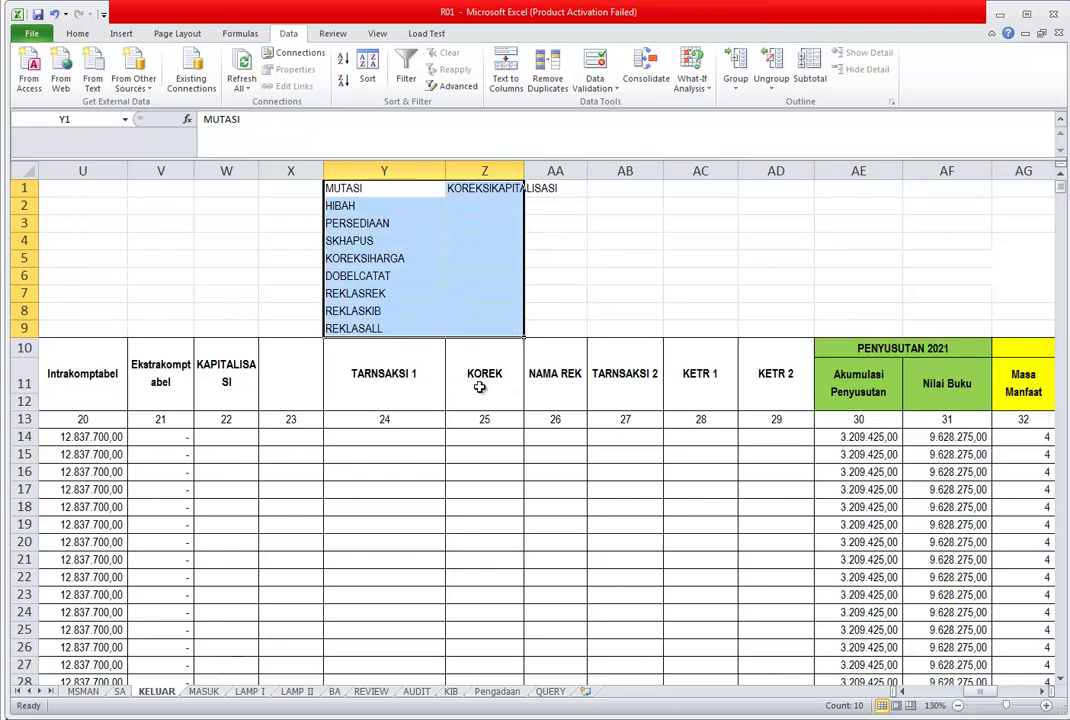
# - Add filters to the column-number row 13 of the KELUAR sheet
pyautogui.click(411, 441)
pyautogui.scroll(-4, 440, 488)
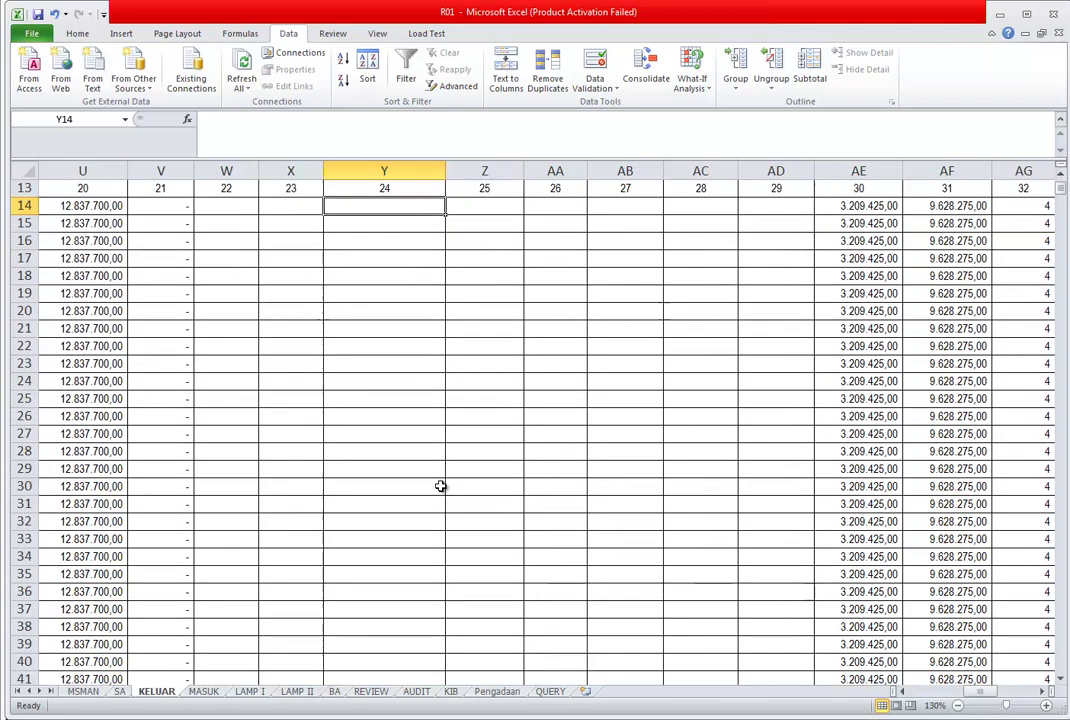
pyautogui.scroll(4, 453, 505)
pyautogui.click(23, 418)
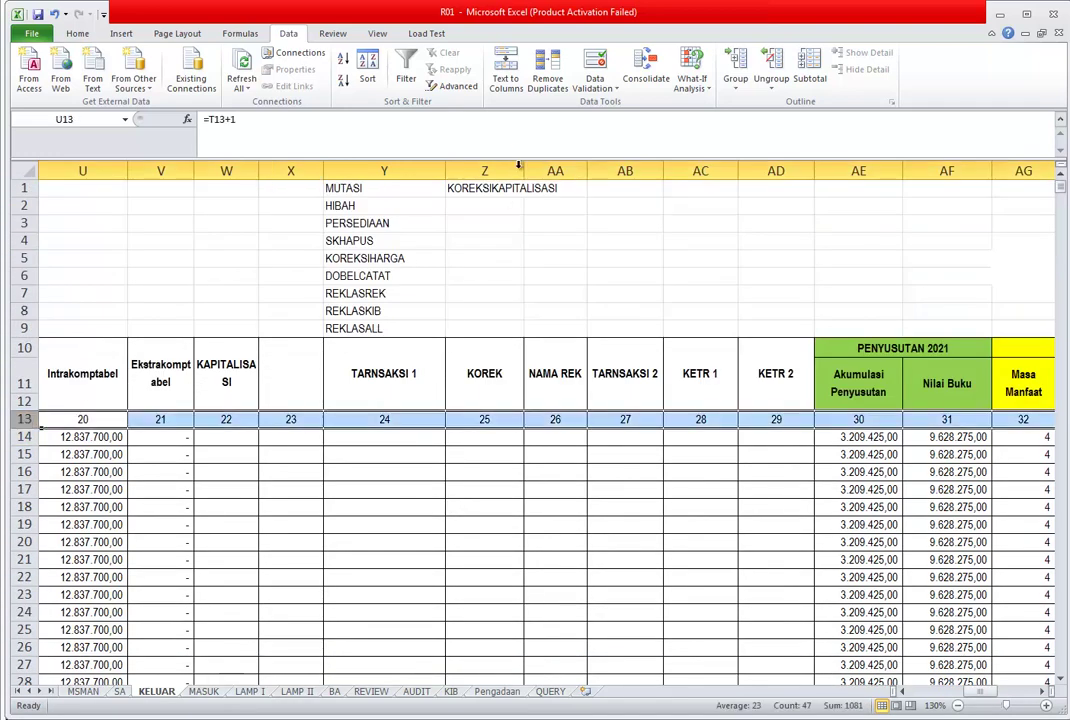
pyautogui.click(406, 76)
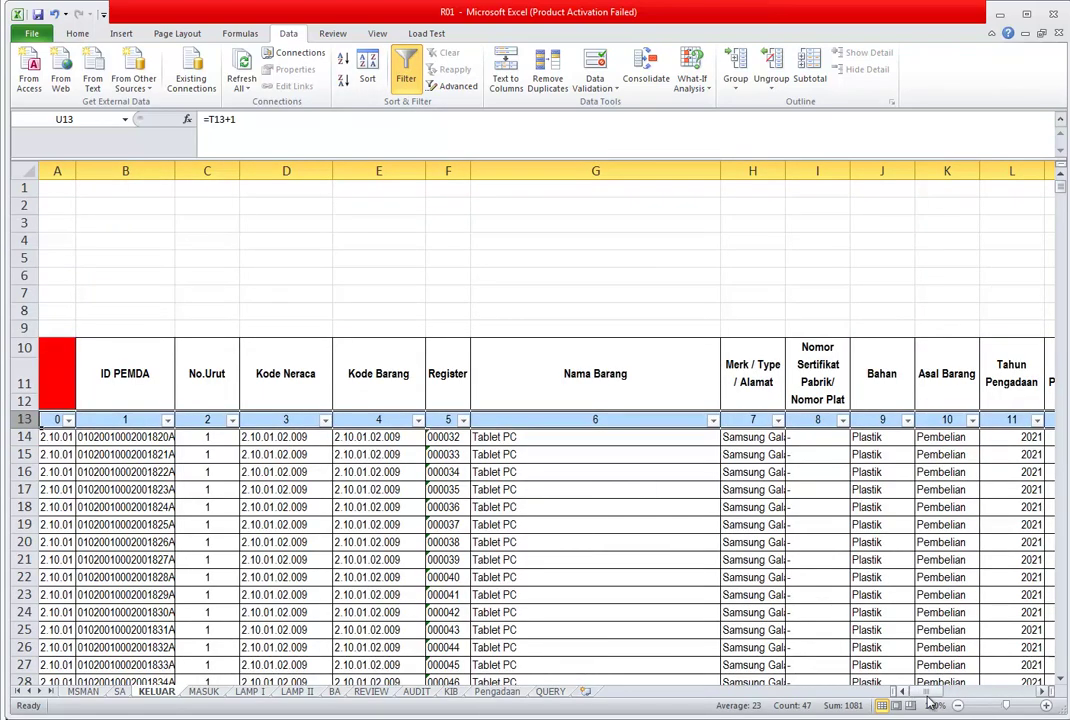
# - Filter the TARNSAKSI 1 column to hide blank rows, keeping KOREKSIKAPITALISASI, MUTASI, REKLASALL and SKHAPUS
pyautogui.moveTo(905, 693); pyautogui.dragTo(971, 697)
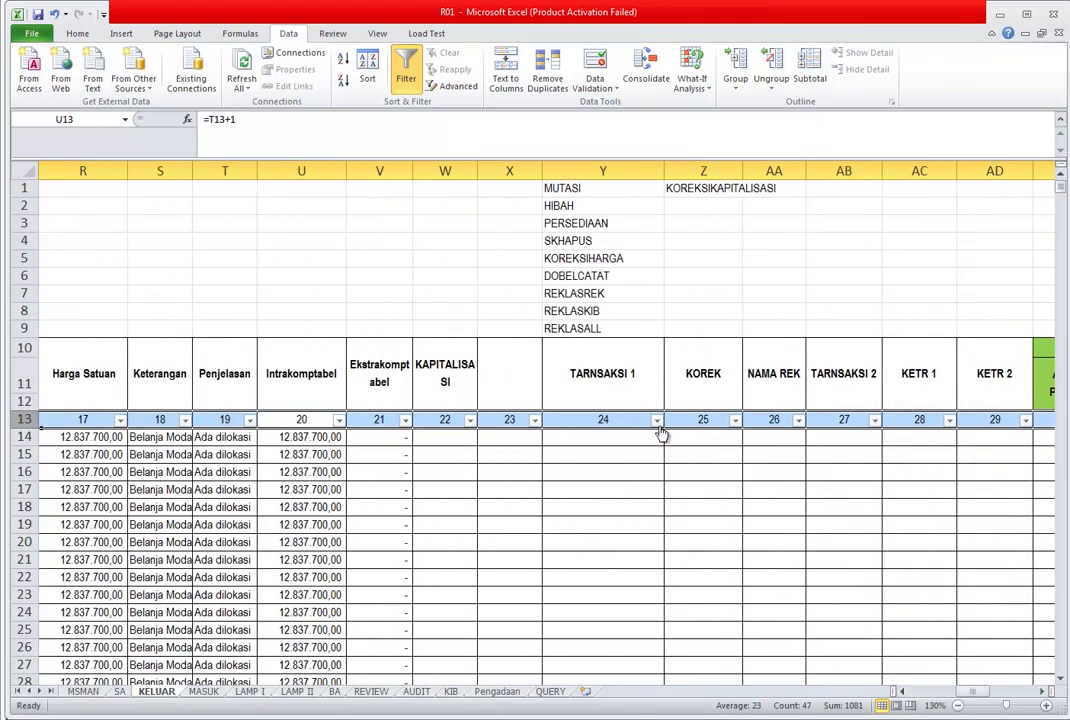
pyautogui.click(656, 420)
pyautogui.click(530, 562)
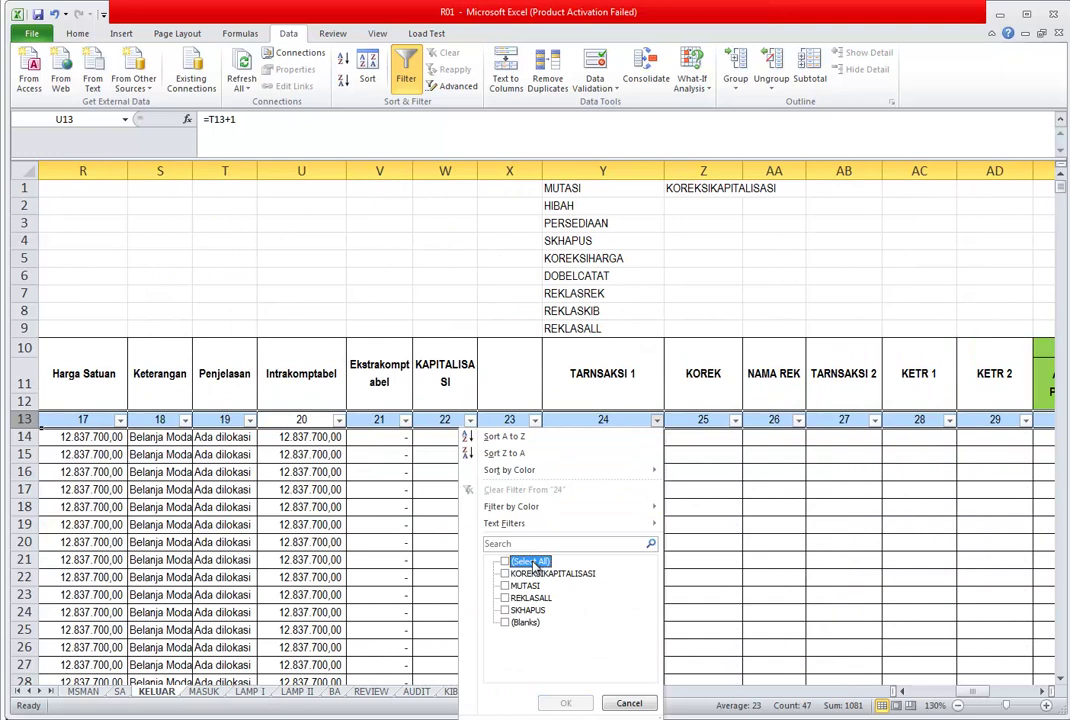
pyautogui.click(533, 564)
pyautogui.click(520, 622)
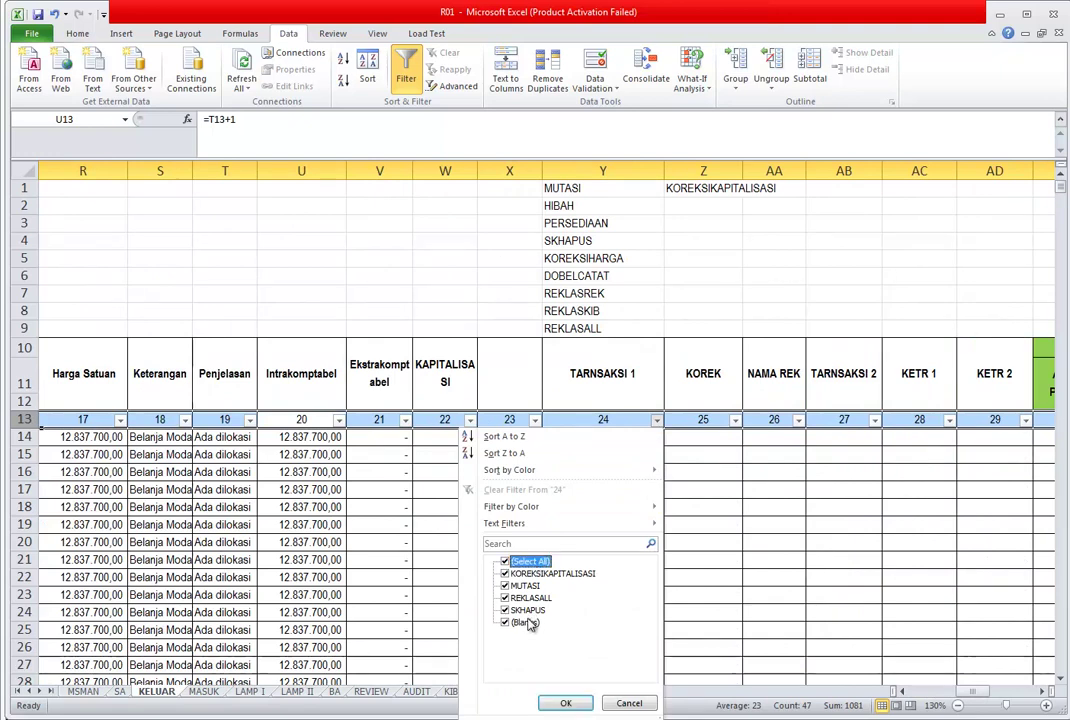
pyautogui.click(568, 705)
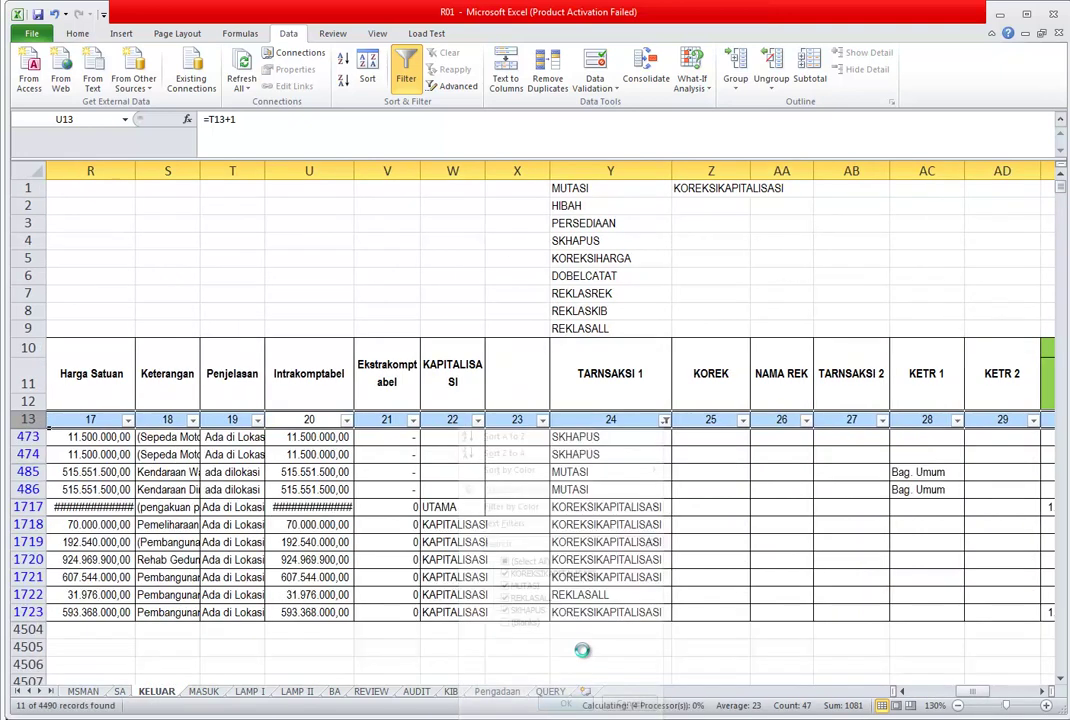
# - Select the two SKHAPUS entries, then widen the Intrakomptabel column to about 14,86 and fit the Harga Satuan column to its contents
pyautogui.click(605, 442)
pyautogui.moveTo(605, 453); pyautogui.dragTo(609, 454)
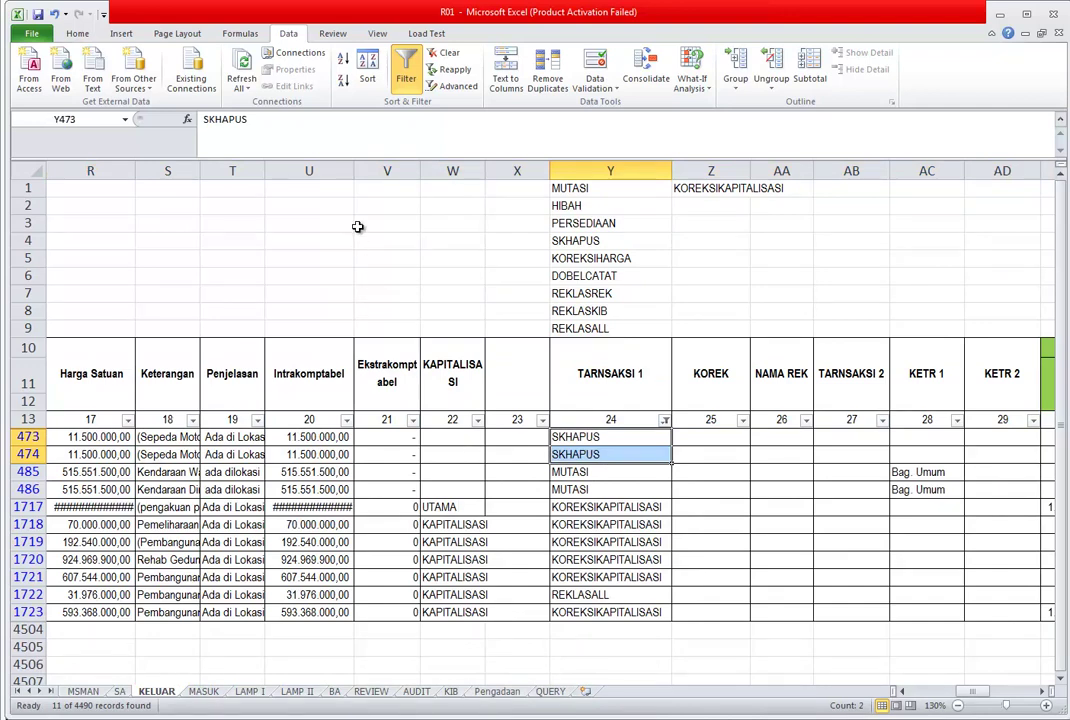
pyautogui.moveTo(356, 171); pyautogui.dragTo(375, 180)
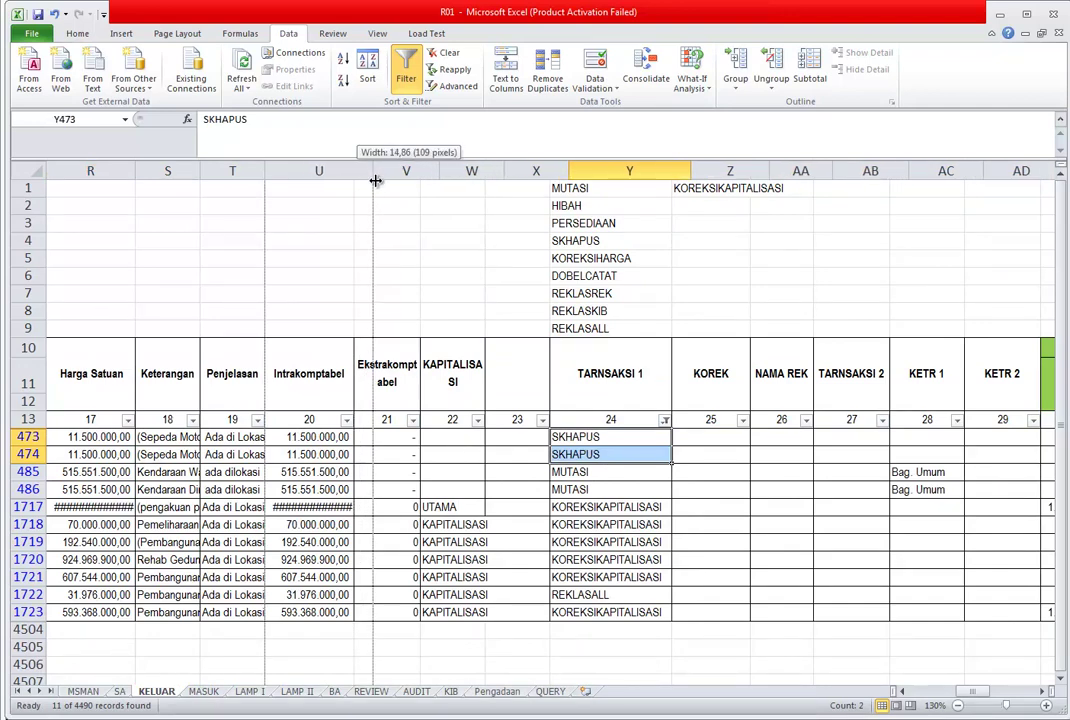
pyautogui.doubleClick(136, 171)
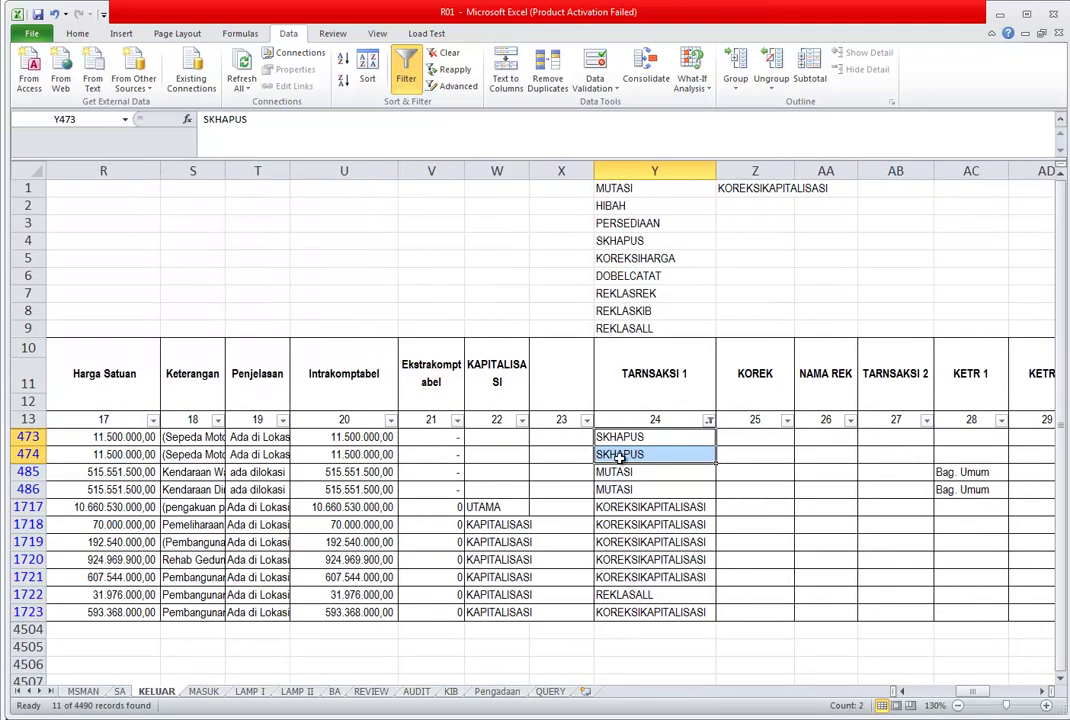
# - Examine the MUTASI, KOREKSIKAPITALISASI and REKLASALL entries in the filtered TARNSAKSI 1 column
pyautogui.moveTo(616, 478); pyautogui.dragTo(640, 490)
pyautogui.moveTo(700, 508); pyautogui.dragTo(683, 608)
pyautogui.click(678, 597)
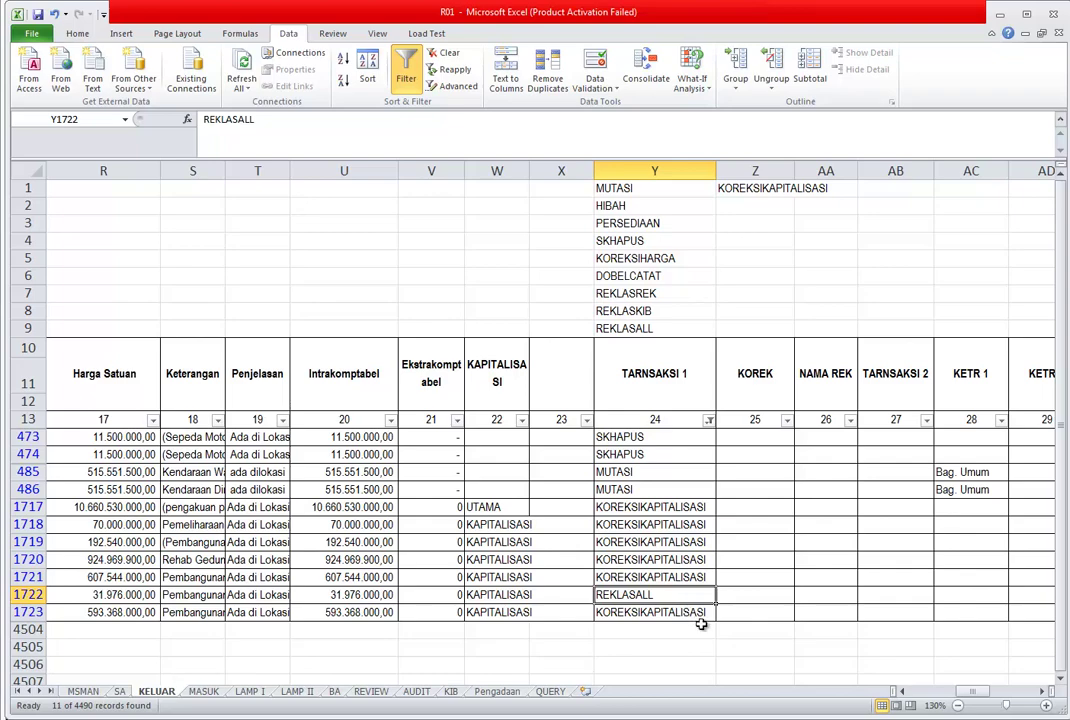
# - Review the REKLASALL record in row 1722 back to the Asal Barang column and return to TARNSAKSI 1
pyautogui.press('Left')
pyautogui.press('Left')
pyautogui.press('Left')
pyautogui.press('Left')
pyautogui.press('Left')
pyautogui.press('Left')
pyautogui.press('Left')
pyautogui.press('Left')
pyautogui.press('Left')
pyautogui.press('Left')
pyautogui.press('Left')
pyautogui.press('Left')
pyautogui.press('Left')
pyautogui.press('Left')
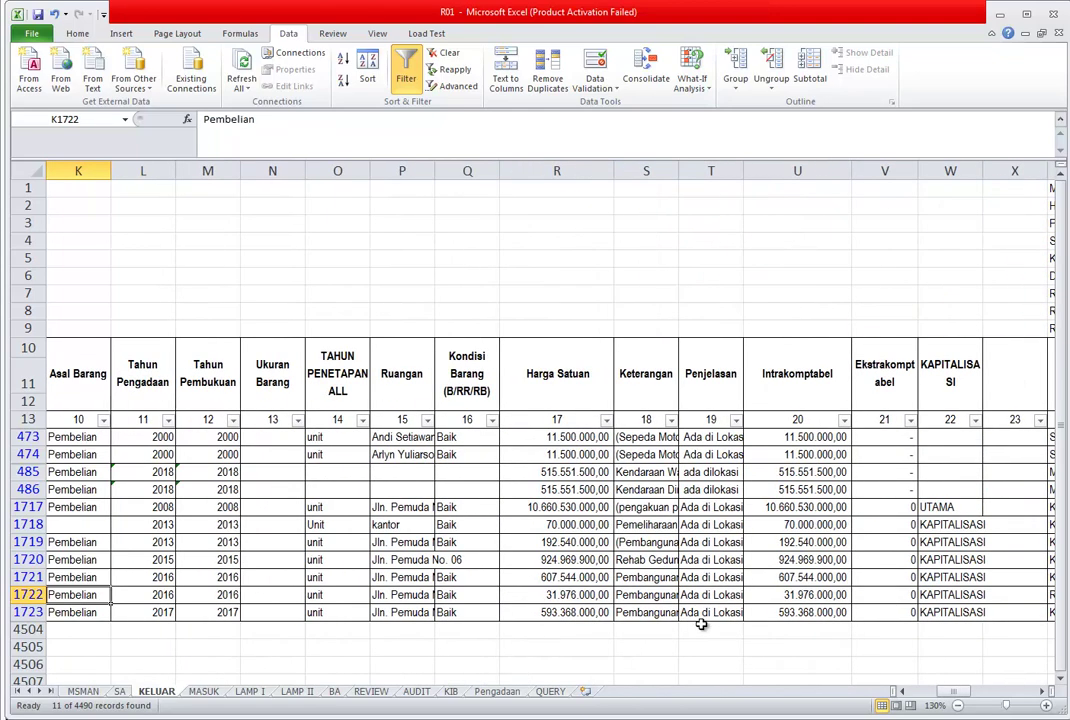
pyautogui.press('Right')
pyautogui.press('Right')
pyautogui.press('Right')
pyautogui.press('Right')
pyautogui.press('Right')
pyautogui.press('Right')
pyautogui.press('Right')
pyautogui.press('Right')
pyautogui.press('Right')
pyautogui.press('Right')
pyautogui.press('Right')
pyautogui.press('Right')
pyautogui.press('Right')
pyautogui.press('Right')
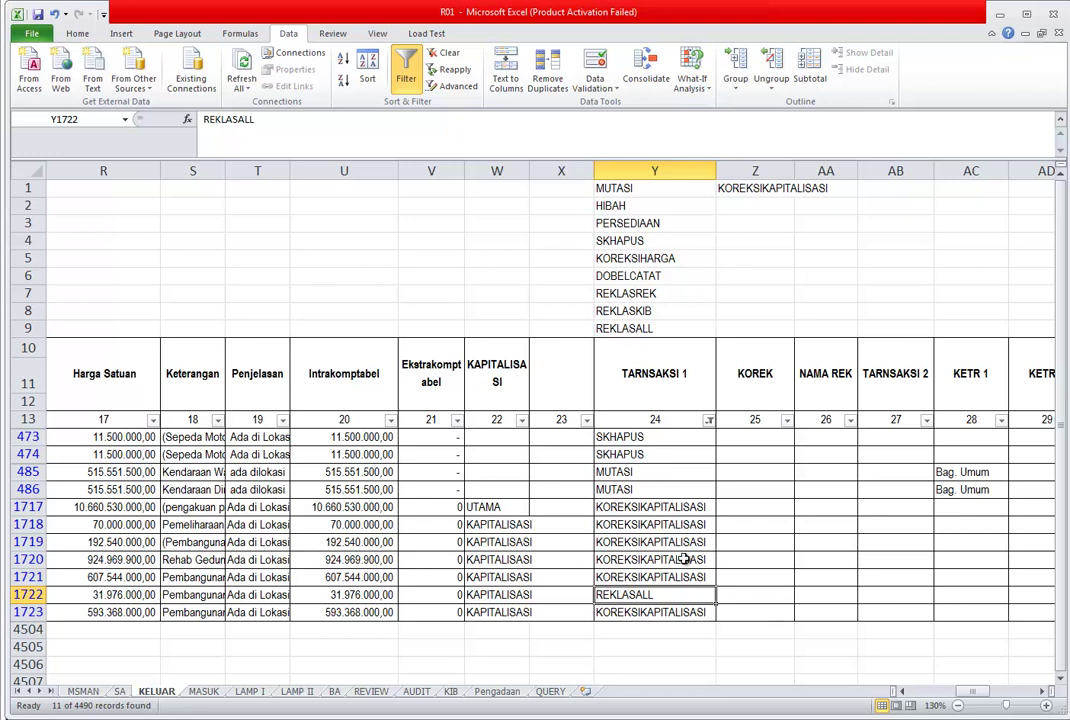
# - Open the LAMP II sheet and look over its account rows above the SK HAPUS depreciation figure
pyautogui.click(296, 691)
pyautogui.scroll(14, 186, 700)
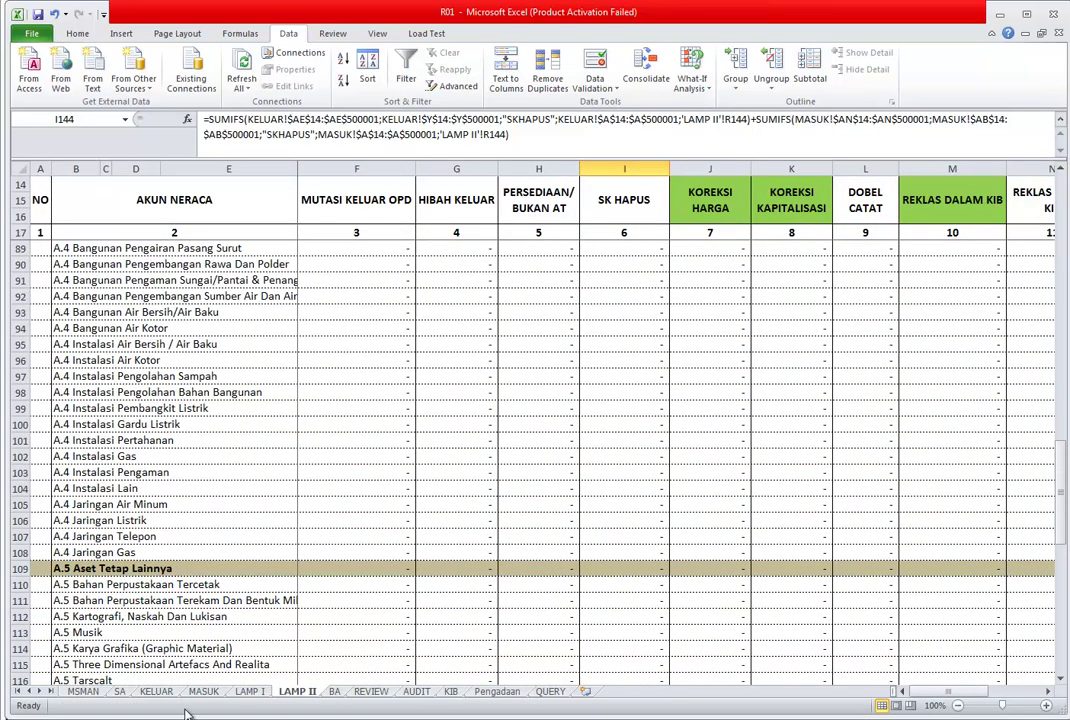
# - Return to the KELUAR sheet, select the Intrakomptabel amounts of both SKHAPUS rows and review the filtered records' item columns
pyautogui.click(156, 691)
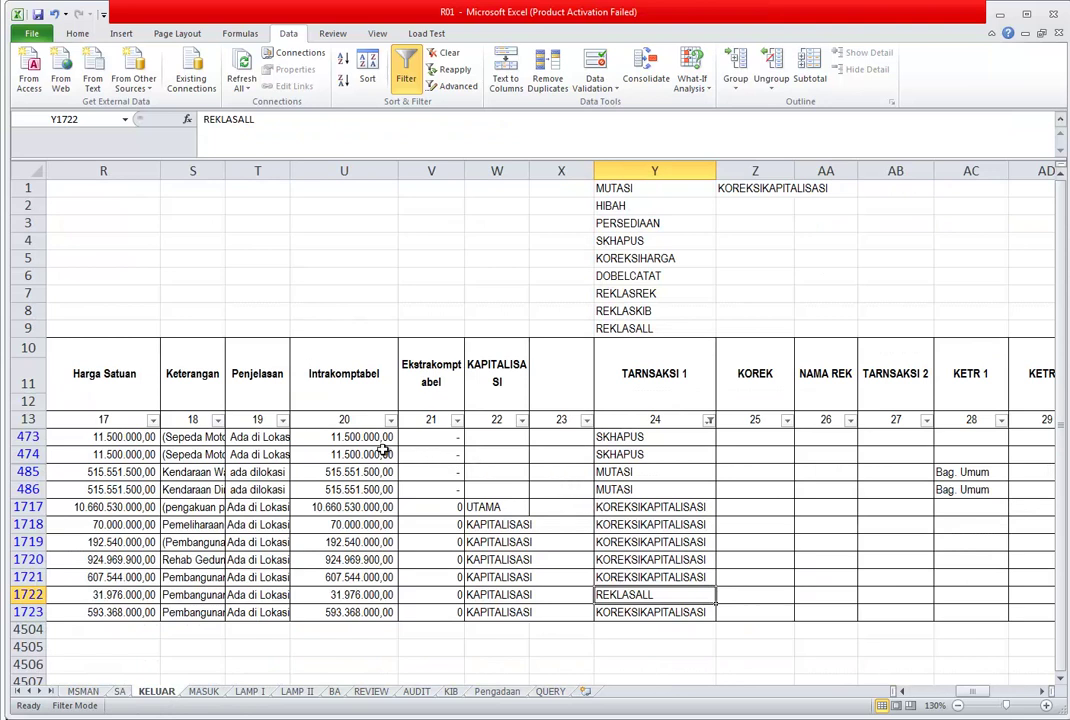
pyautogui.moveTo(373, 437); pyautogui.dragTo(385, 454)
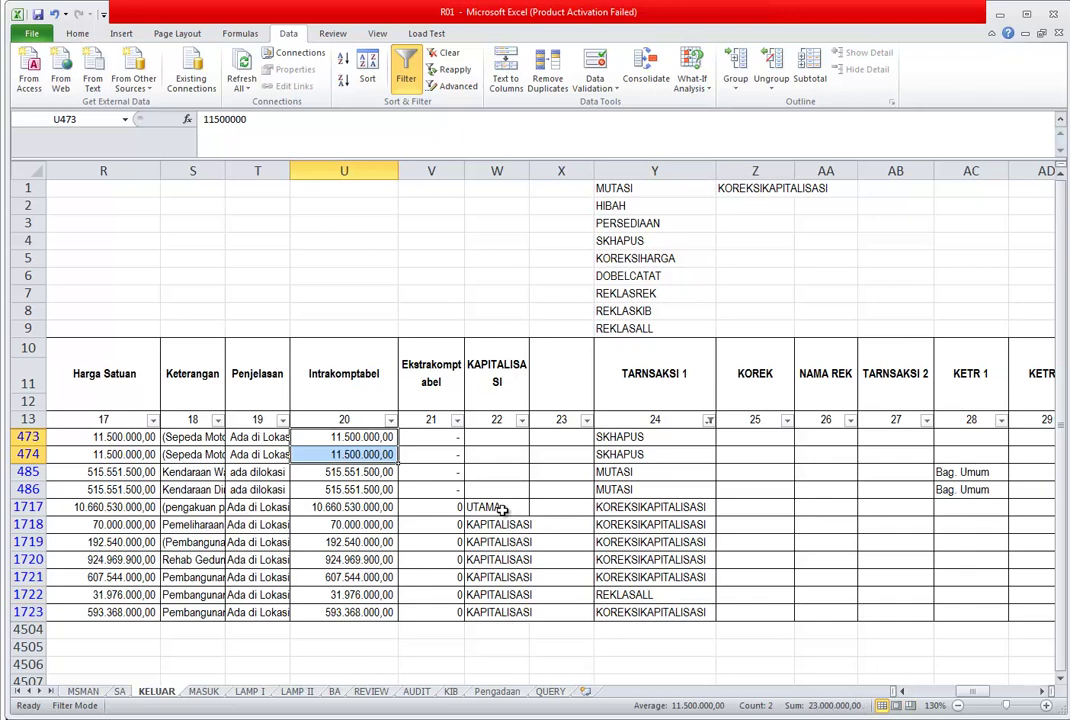
pyautogui.moveTo(972, 691); pyautogui.dragTo(882, 706)
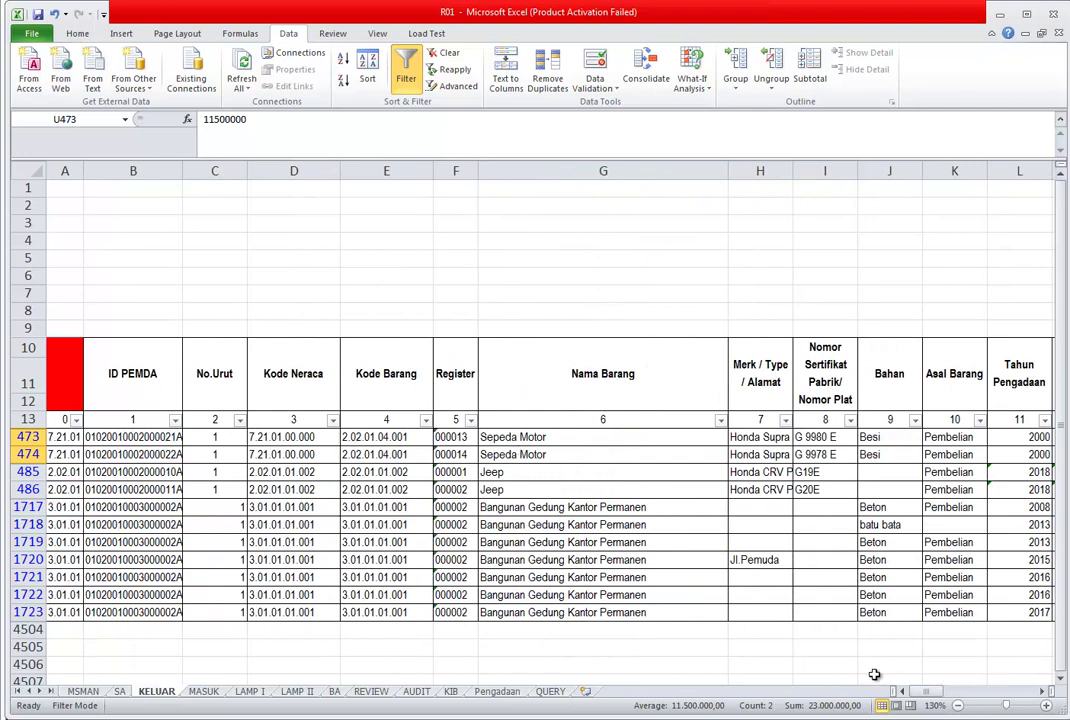
pyautogui.moveTo(925, 692); pyautogui.dragTo(962, 707)
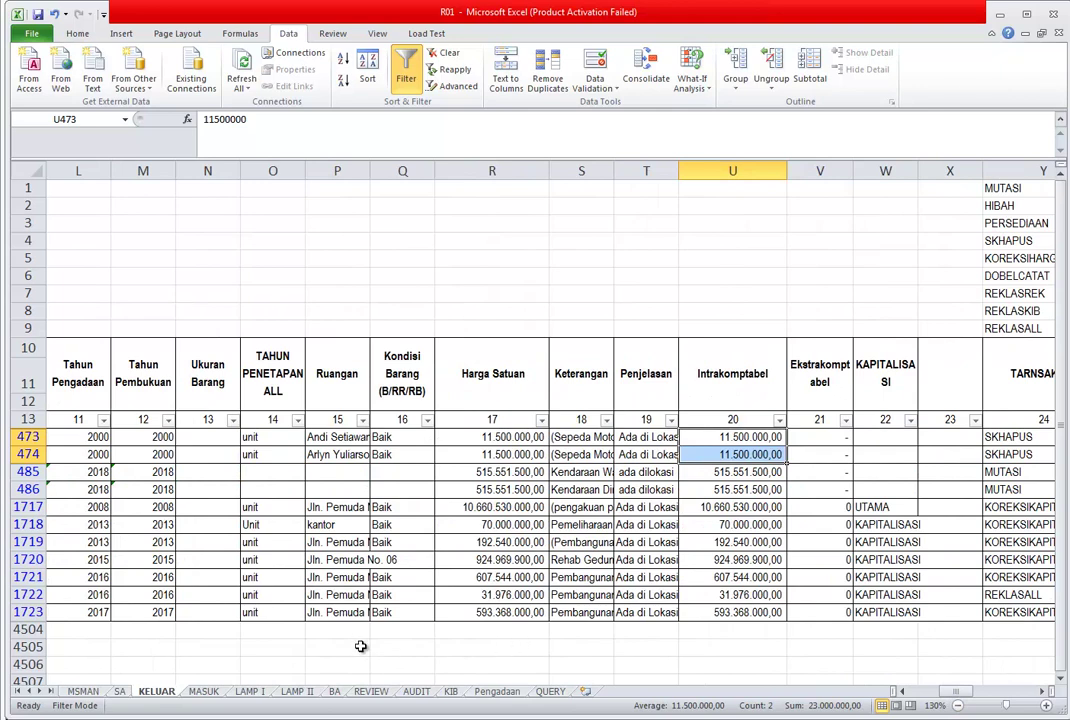
# - Open the LAMP II sheet and inspect the SK HAPUS formula for C.2 Aset Lain-lain (Rusak Berat) in cell I126
pyautogui.click(310, 693)
pyautogui.scroll(-12, 490, 580)
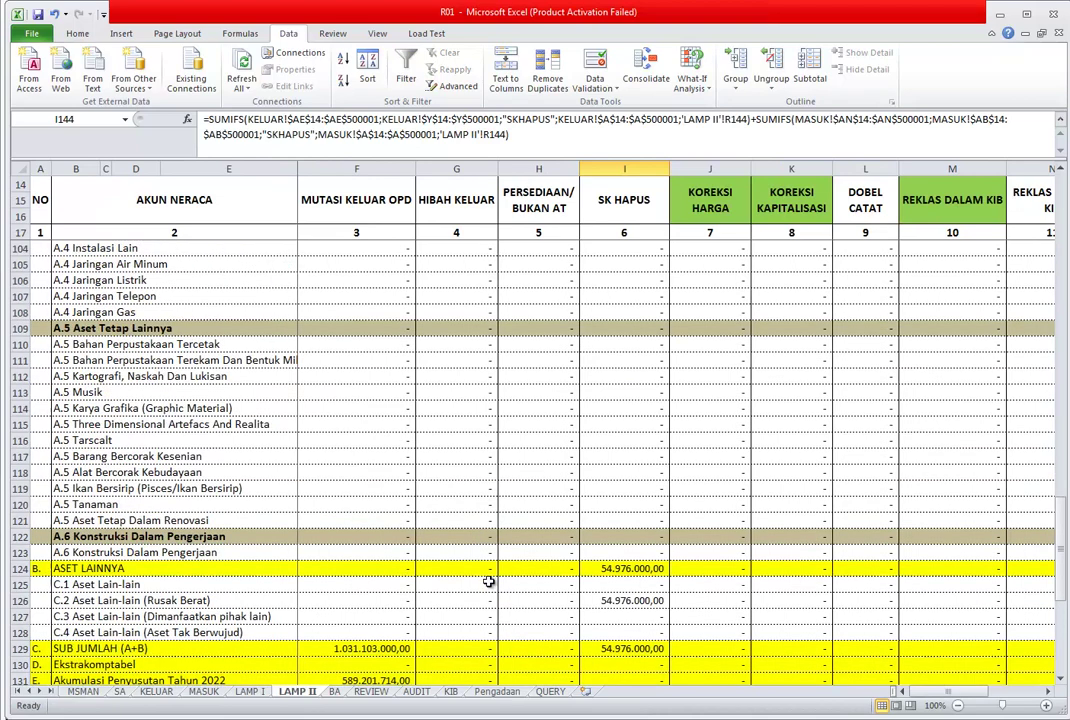
pyautogui.scroll(2, 502, 601)
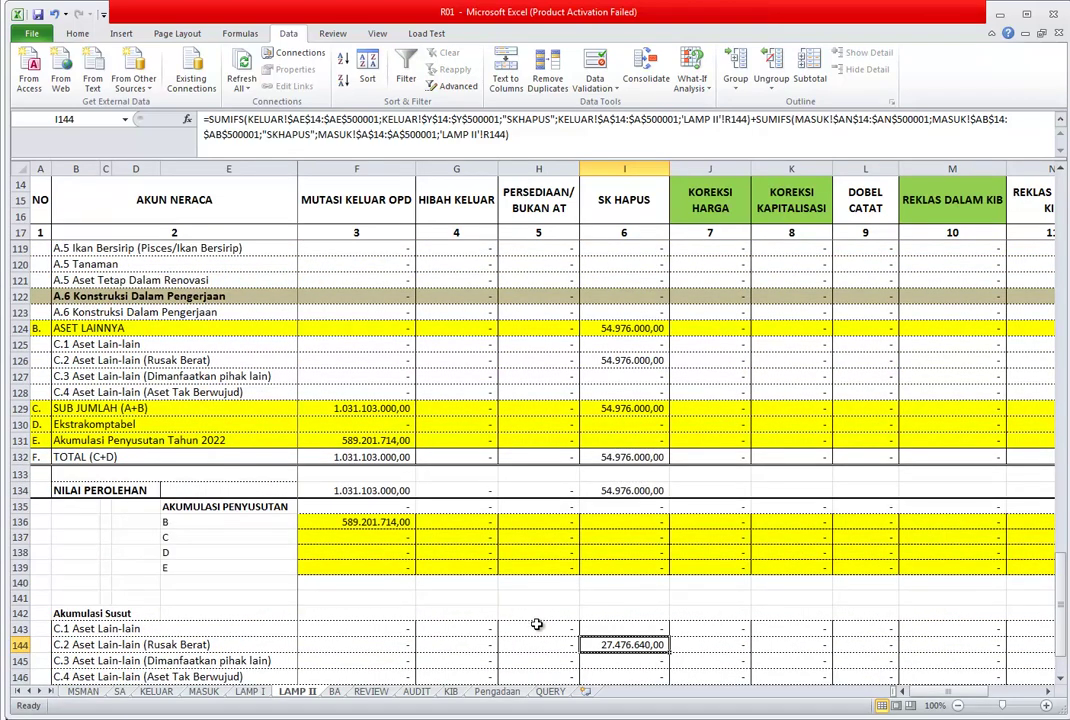
pyautogui.scroll(2, 591, 635)
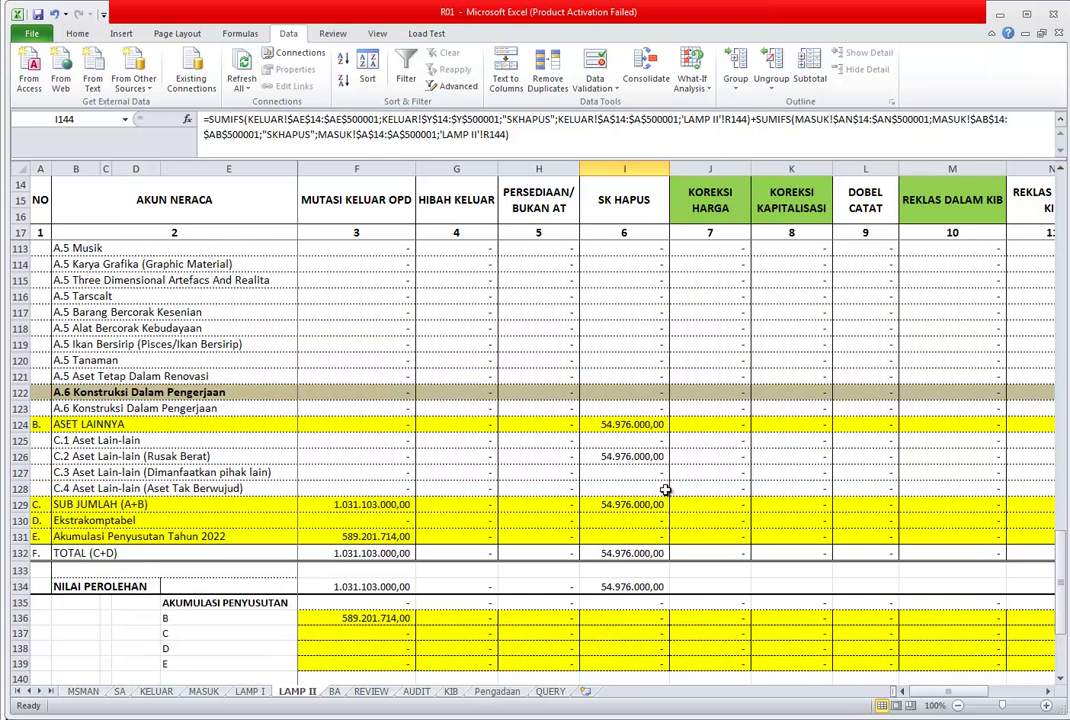
pyautogui.click(640, 456)
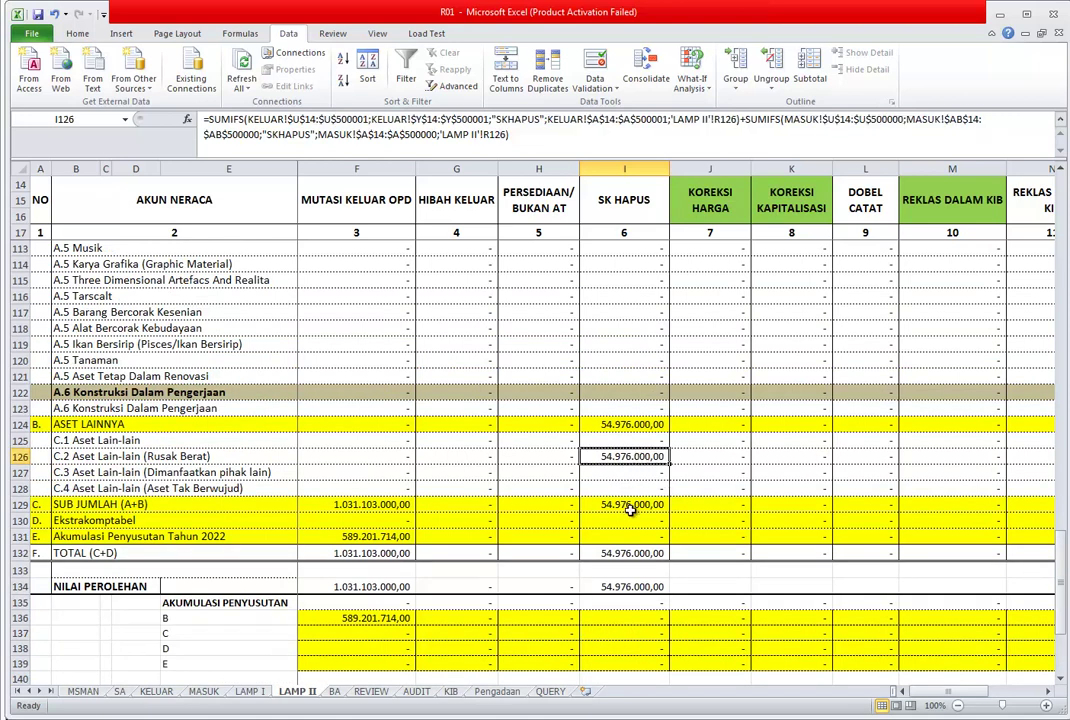
# - Check the SKHAPUS entry and Intrakomptabel amount in row 20 of the MASUK sheet against the SK HAPUS figure in LAMP II
pyautogui.click(203, 691)
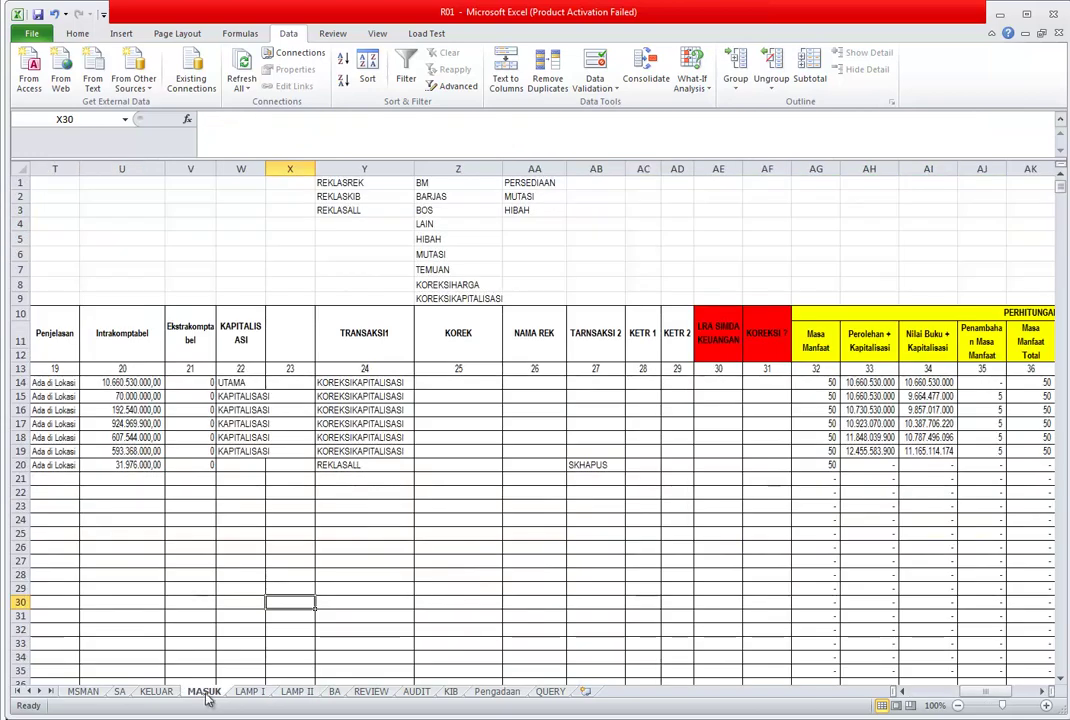
pyautogui.click(596, 465)
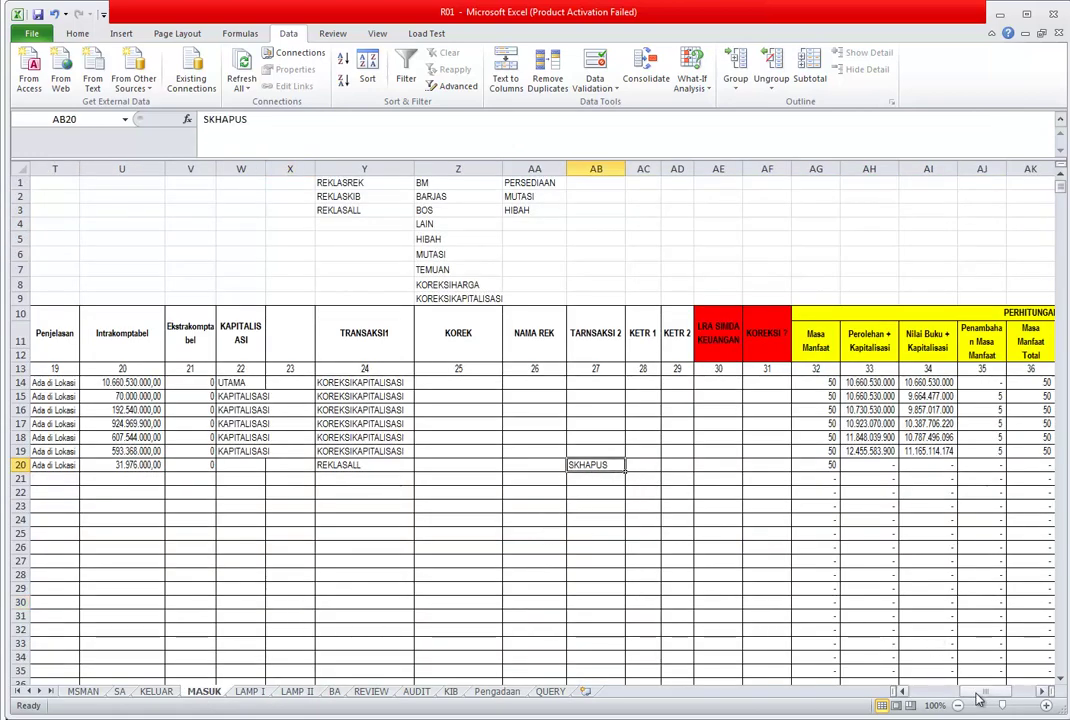
pyautogui.moveTo(979, 698)
pyautogui.mouseDown()
pyautogui.moveTo(945, 698)
pyautogui.moveTo(985, 703)
pyautogui.moveTo(975, 702)
pyautogui.mouseUp()
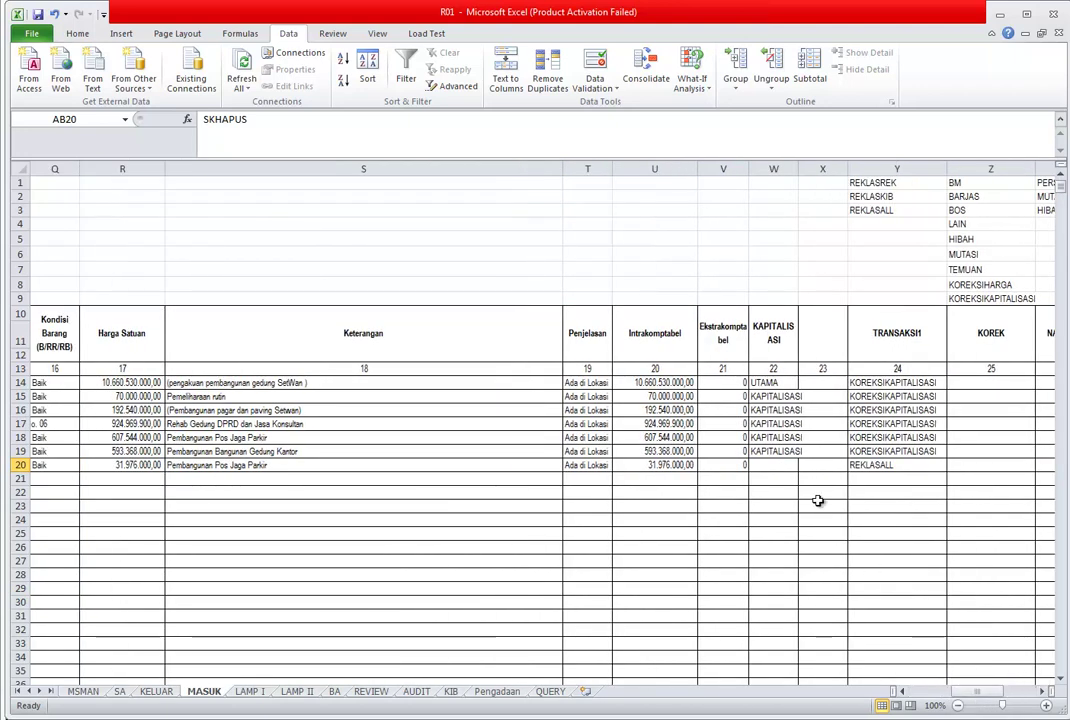
pyautogui.click(655, 466)
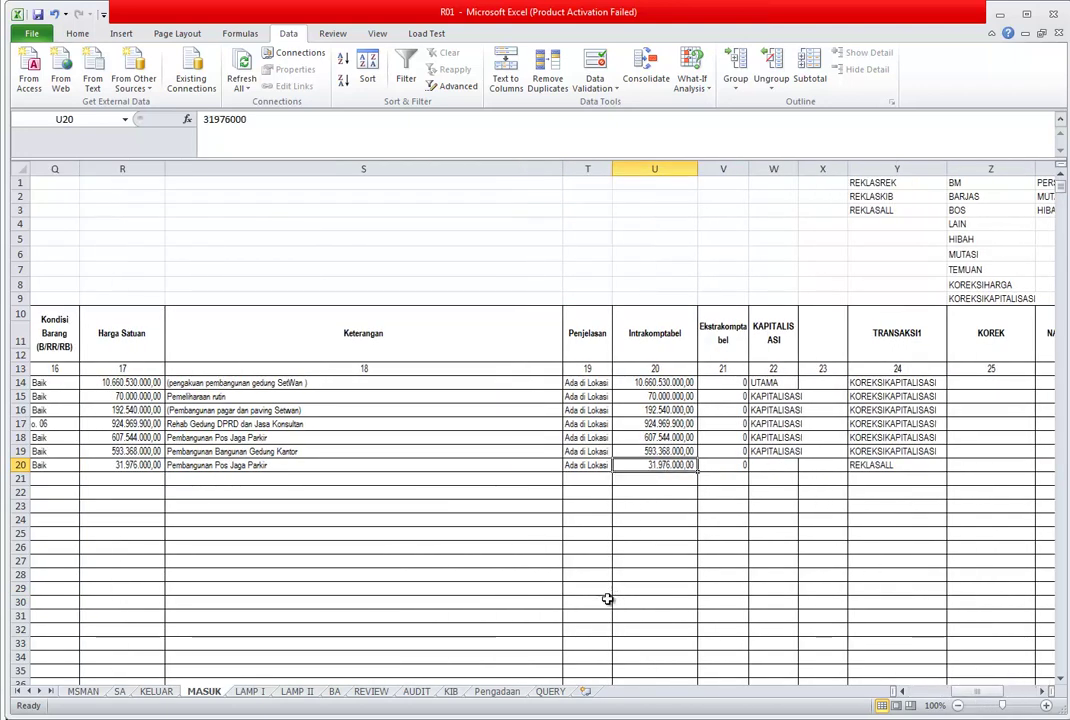
pyautogui.click(300, 692)
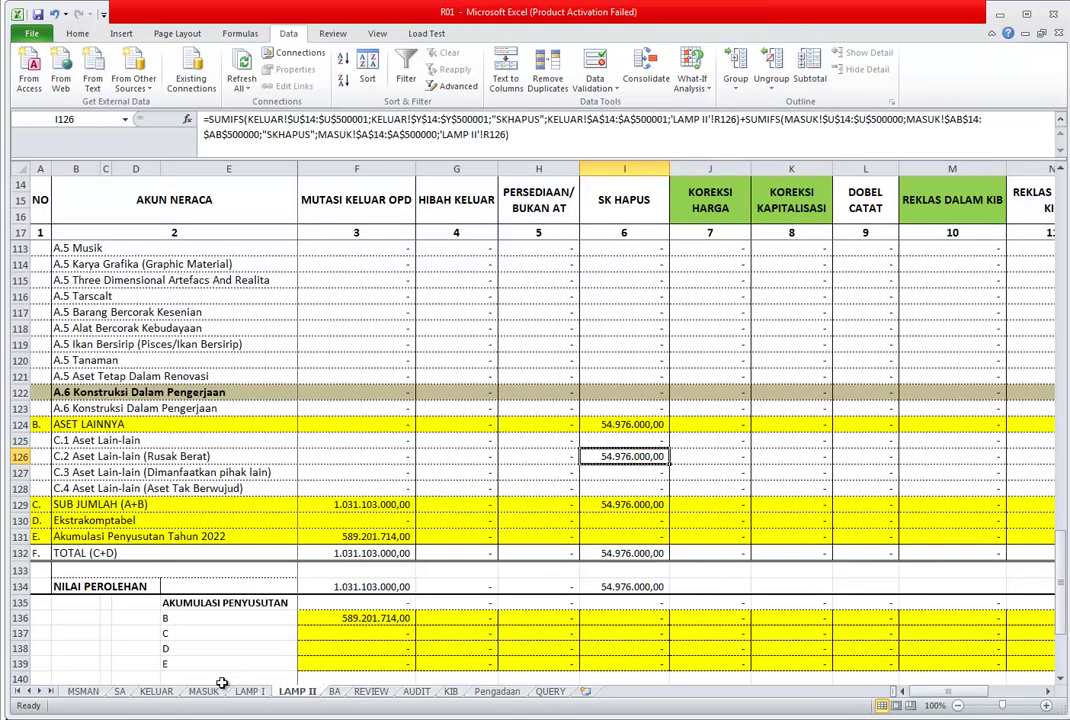
# - Revisit the filtered KELUAR records and review MASUK row 20 from its REKLASALL transaction across TARNSAKSI 2 and back to KAPITALISASI
pyautogui.click(155, 692)
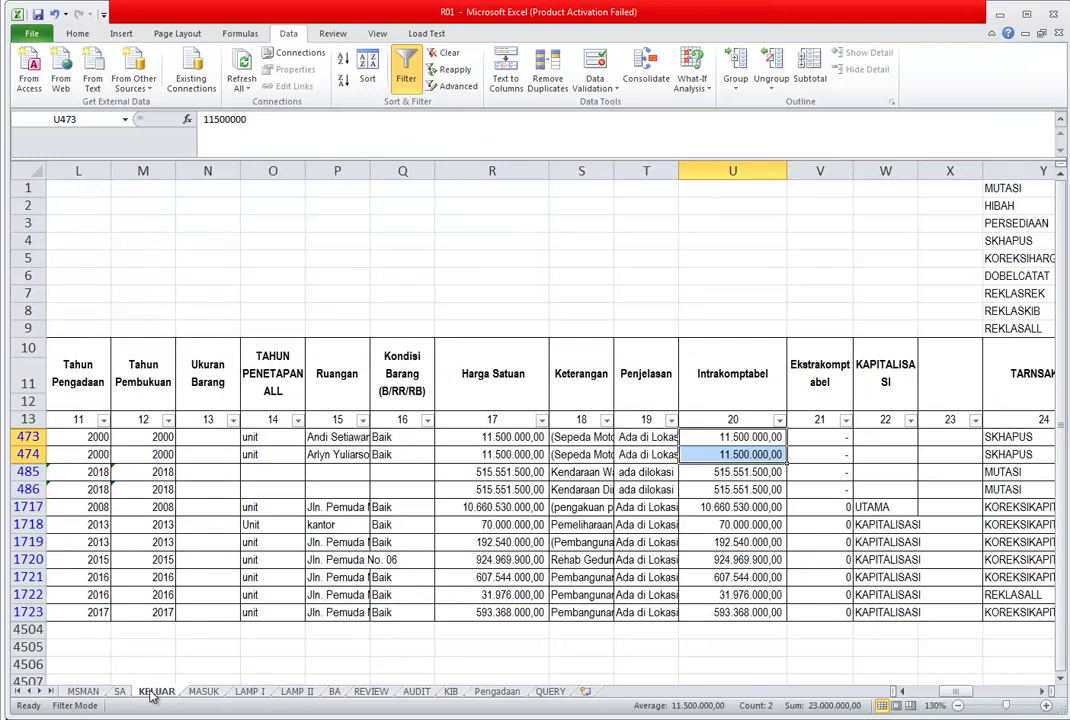
pyautogui.click(825, 503)
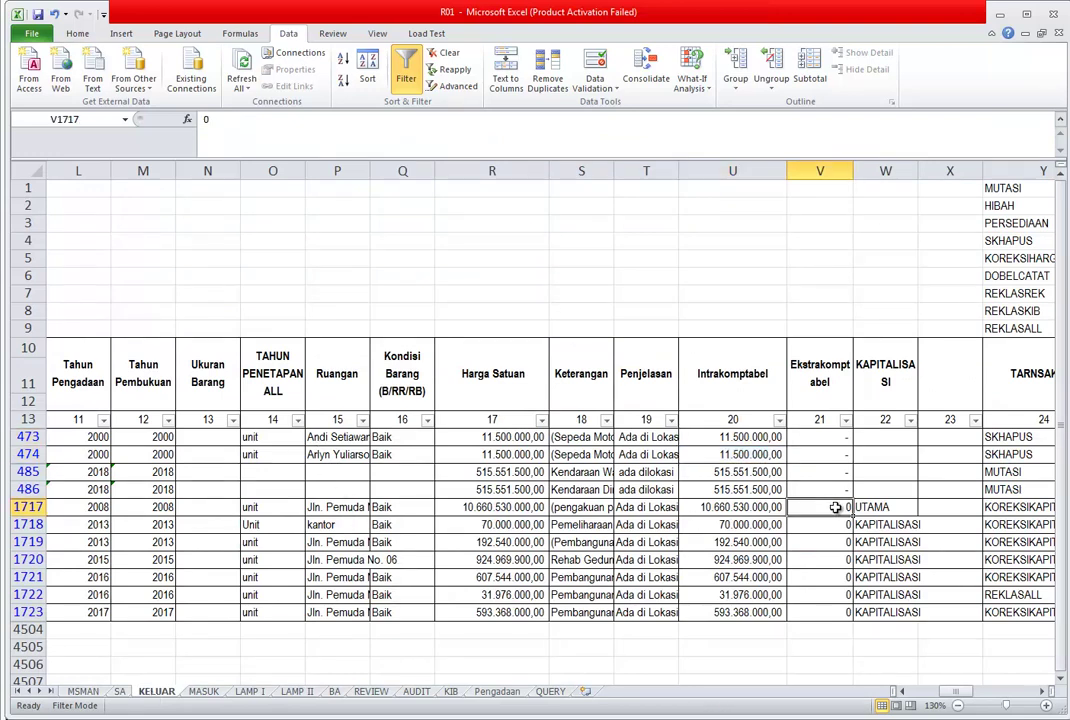
pyautogui.click(204, 692)
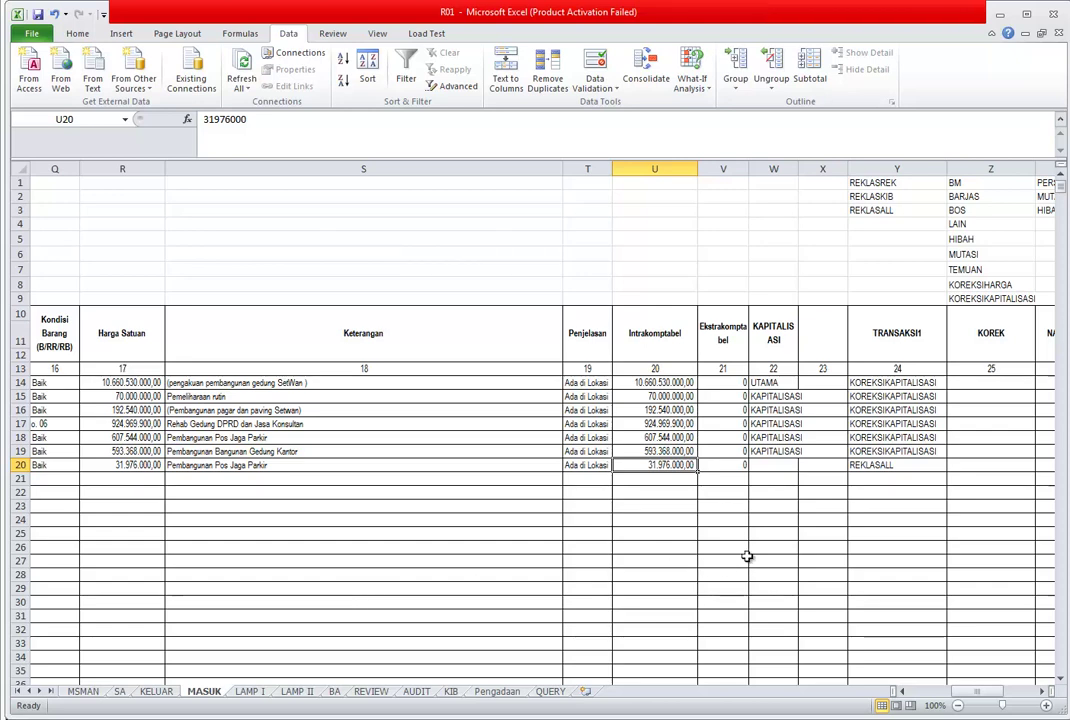
pyautogui.click(898, 470)
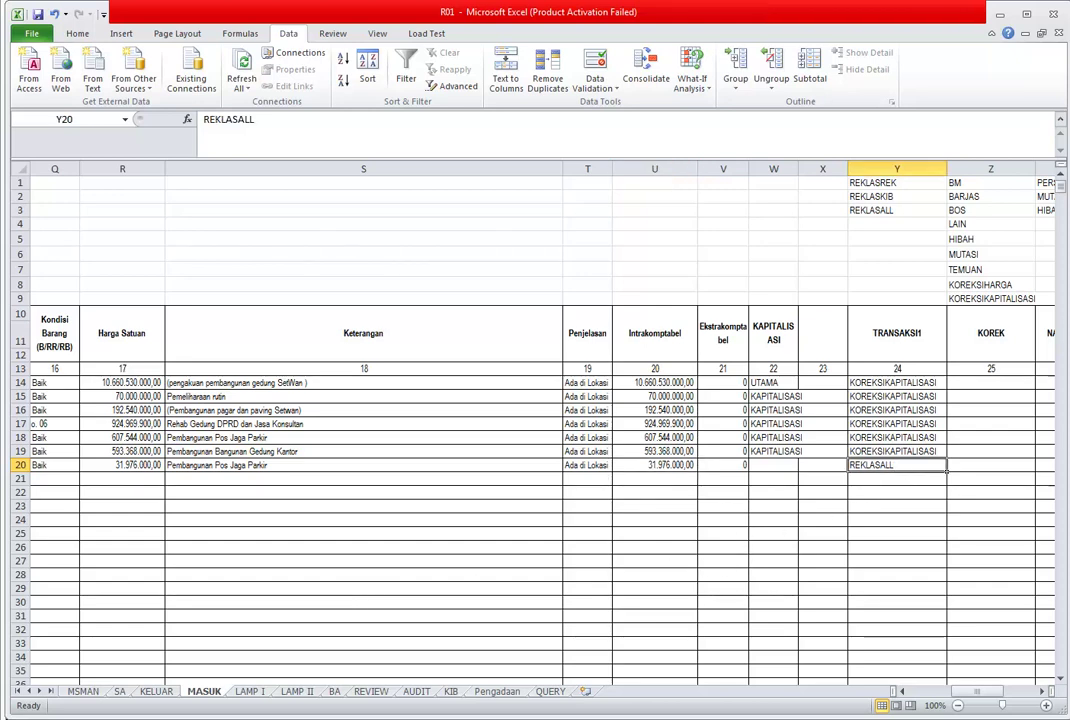
pyautogui.press('Right')
pyautogui.press('Right')
pyautogui.press('Right')
pyautogui.press('Right')
pyautogui.press('Left')
pyautogui.press('Left')
pyautogui.press('Left')
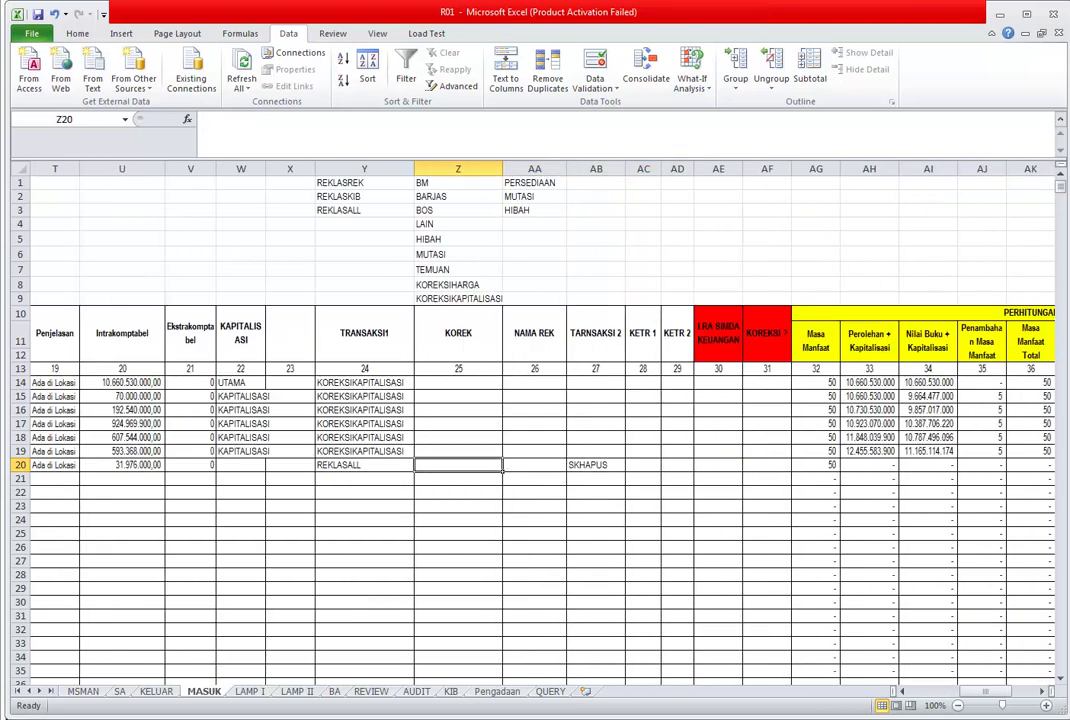
pyautogui.press('Left')
pyautogui.press('Left')
pyautogui.press('Left')
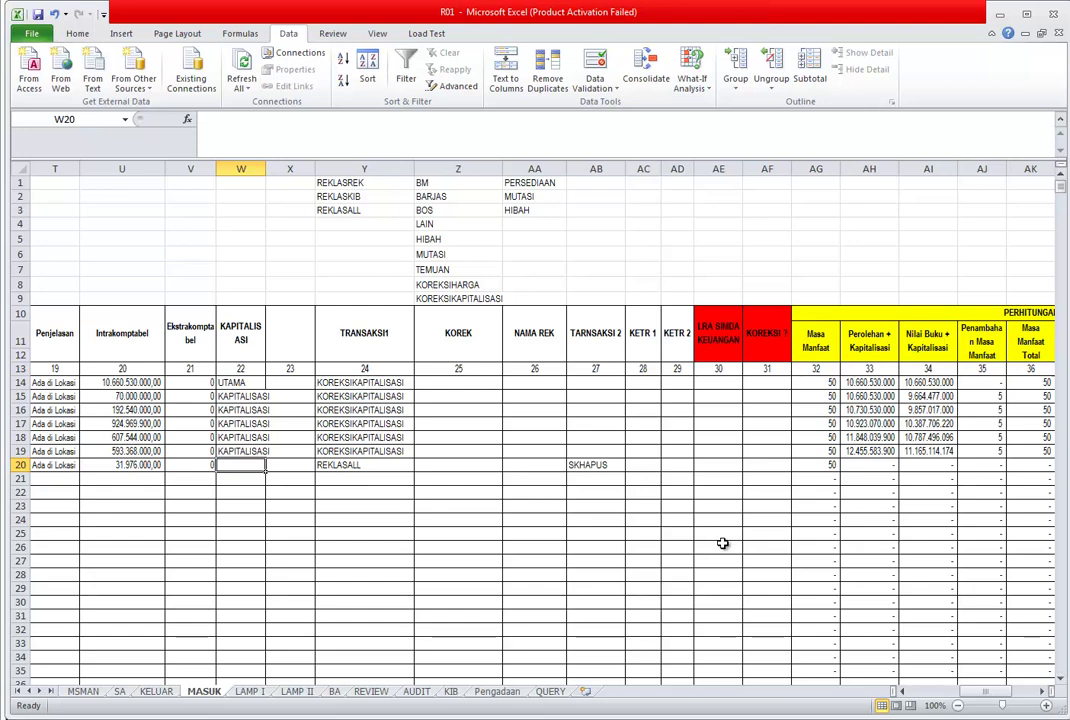
# - Look through the KELUAR, LAMP II and MASUK sheets in turn, ending on the lower tables of LAMP I
pyautogui.click(160, 691)
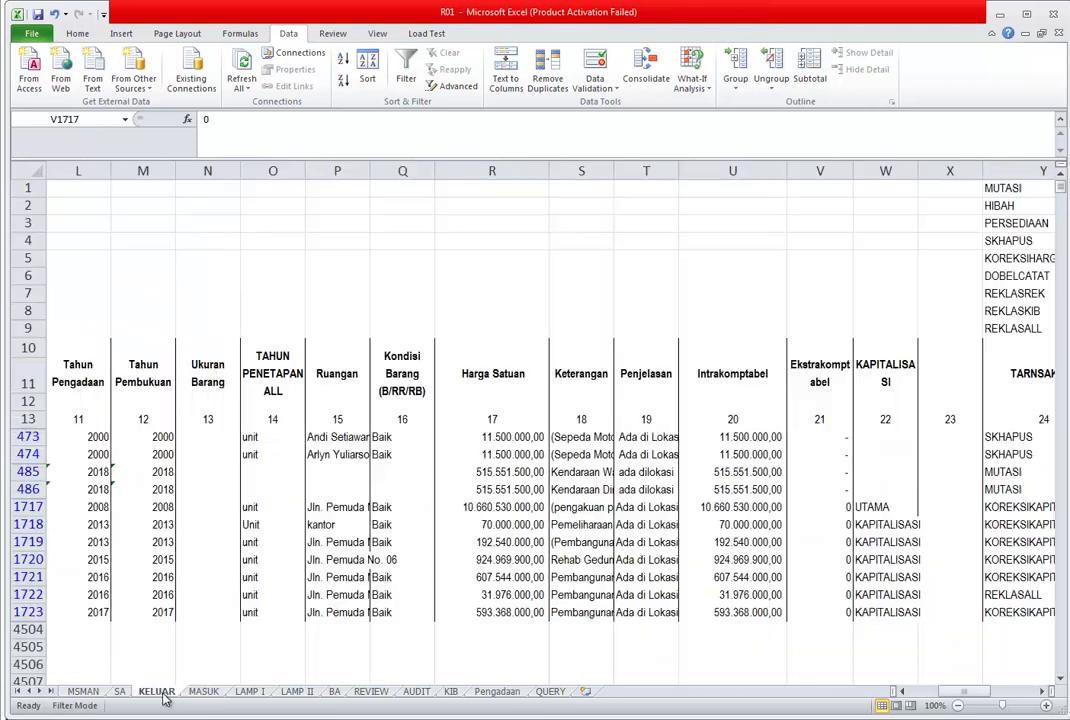
pyautogui.click(297, 691)
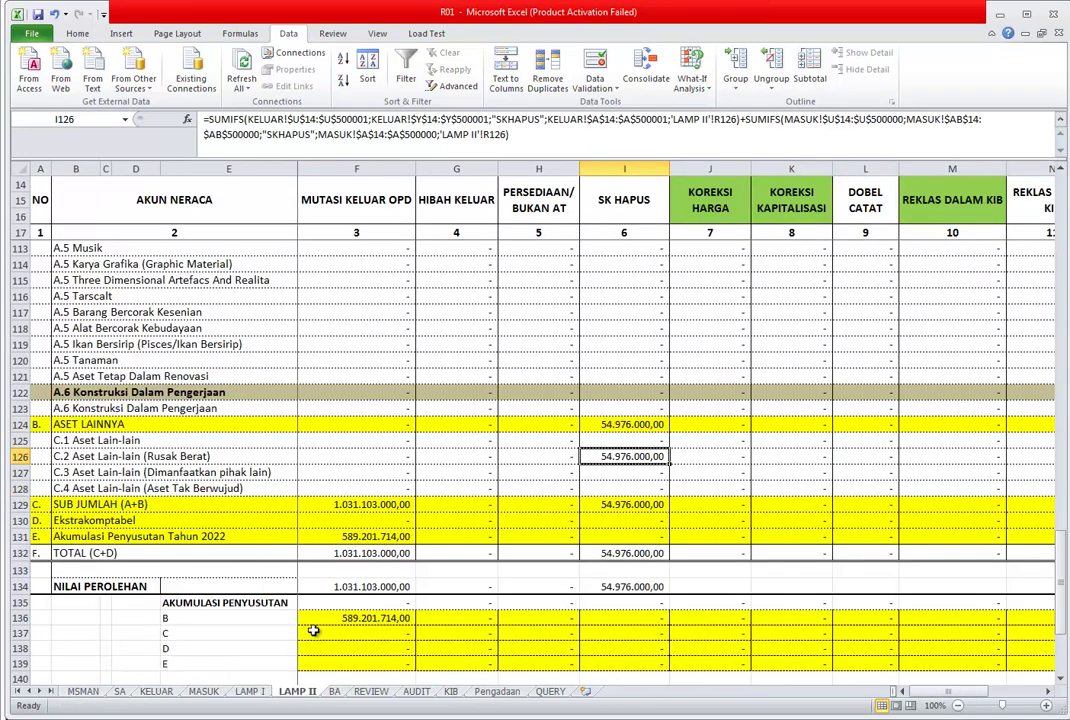
pyautogui.click(204, 691)
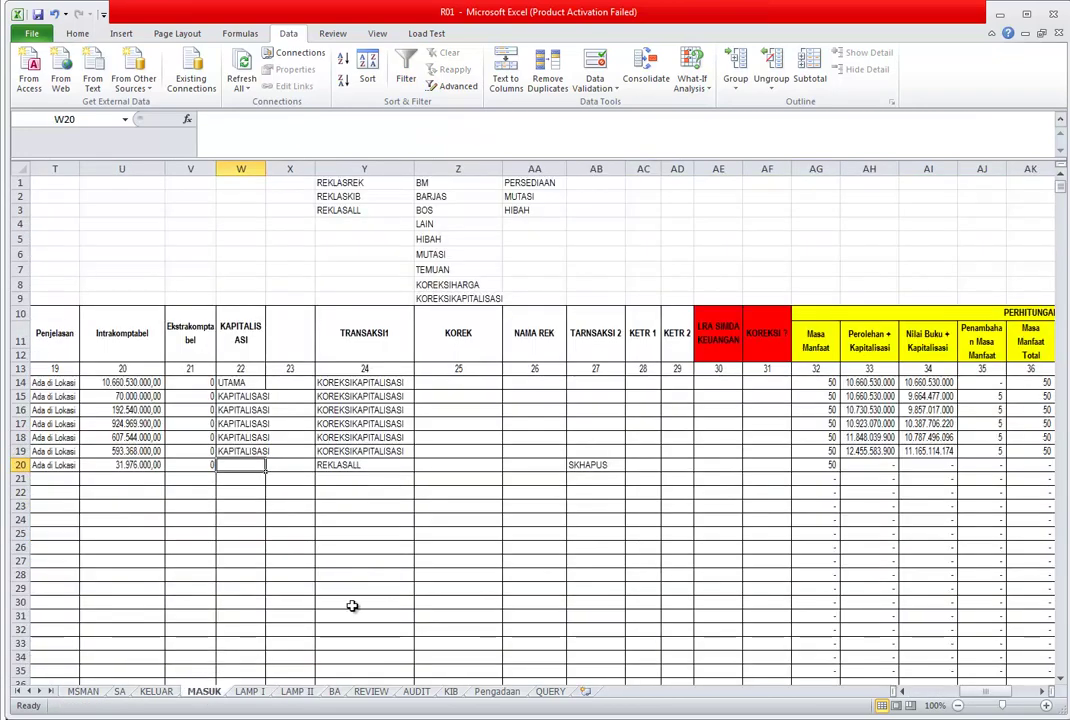
pyautogui.click(250, 691)
pyautogui.scroll(10, 367, 664)
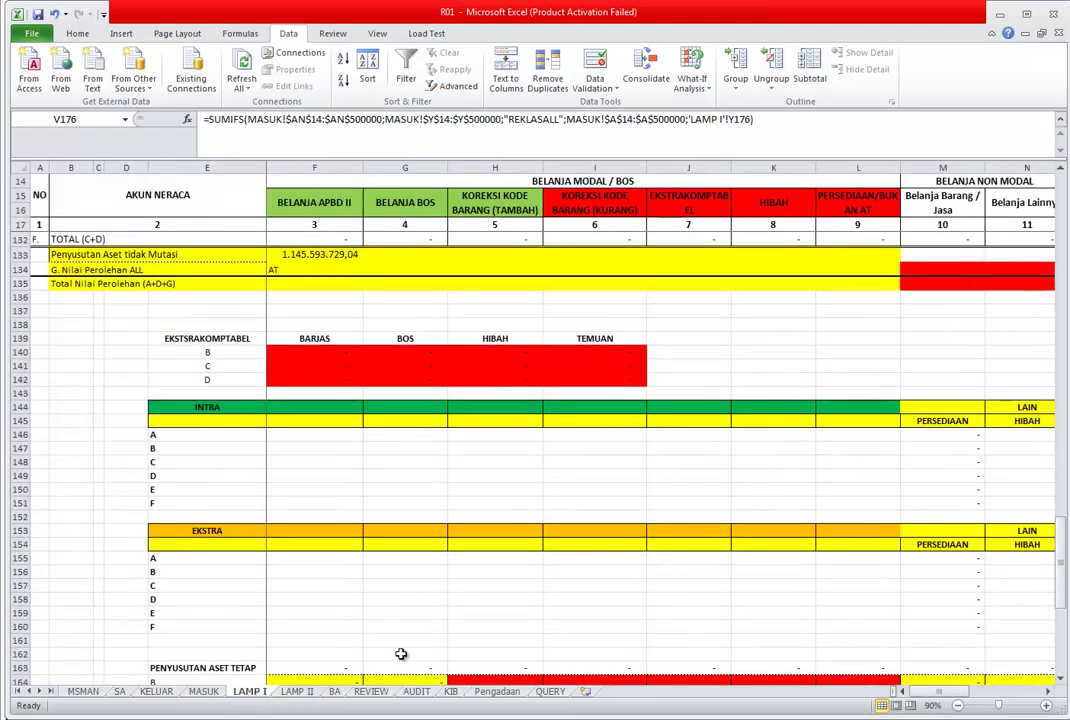
# - Review the LAMP II account rows up to A.1 Tanah and inspect the transaction column formulas for Alat Kantor and Alat Pengolahan
pyautogui.click(312, 691)
pyautogui.scroll(4, 292, 548)
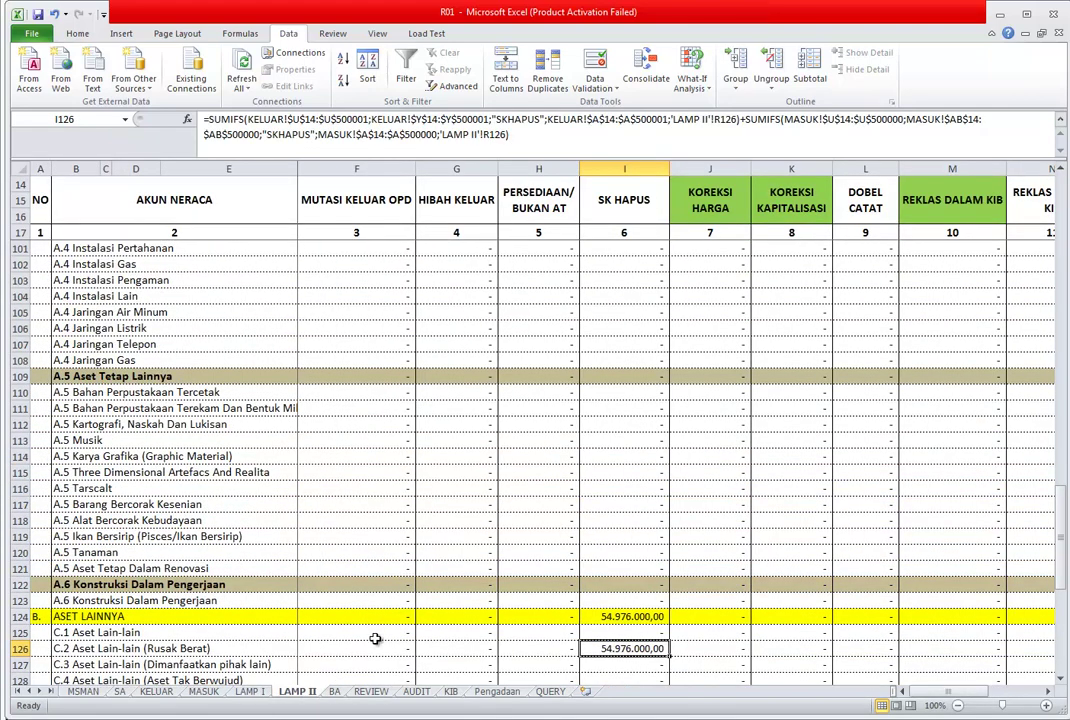
pyautogui.click(446, 566)
pyautogui.scroll(3, 442, 564)
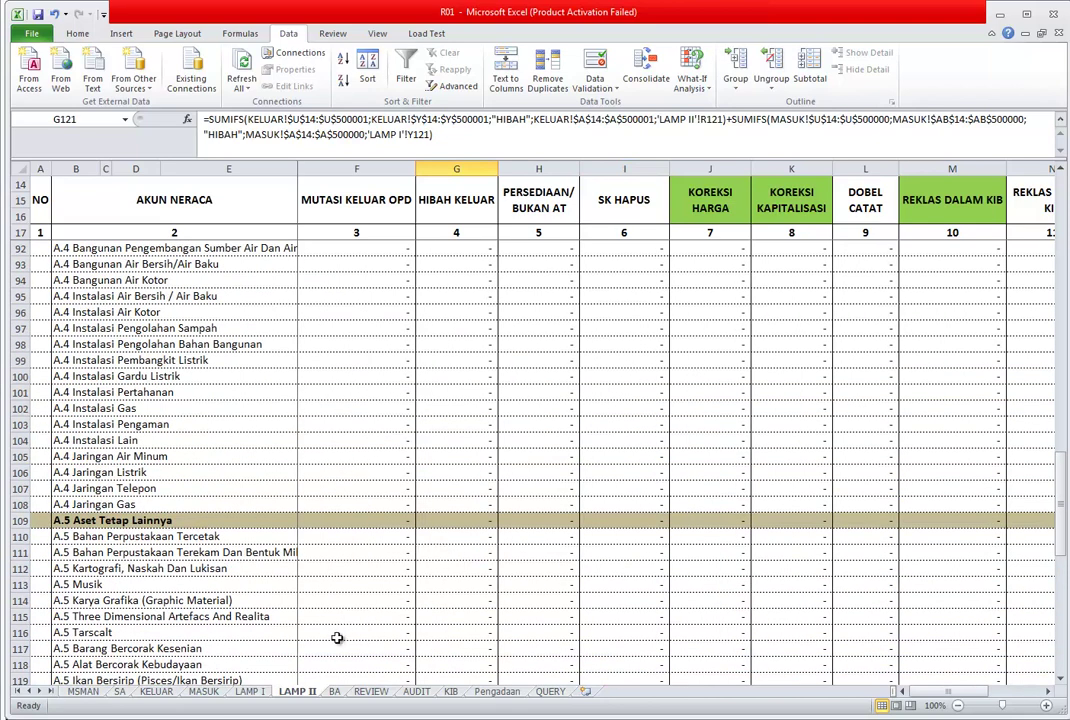
pyautogui.scroll(16, 496, 618)
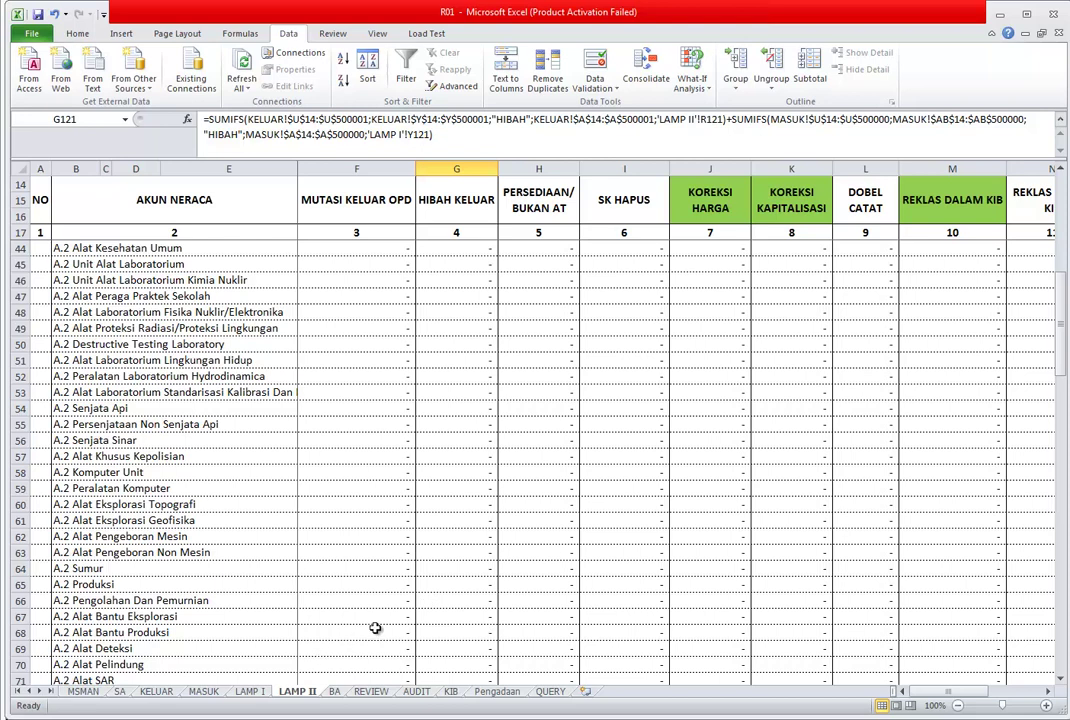
pyautogui.scroll(8, 375, 628)
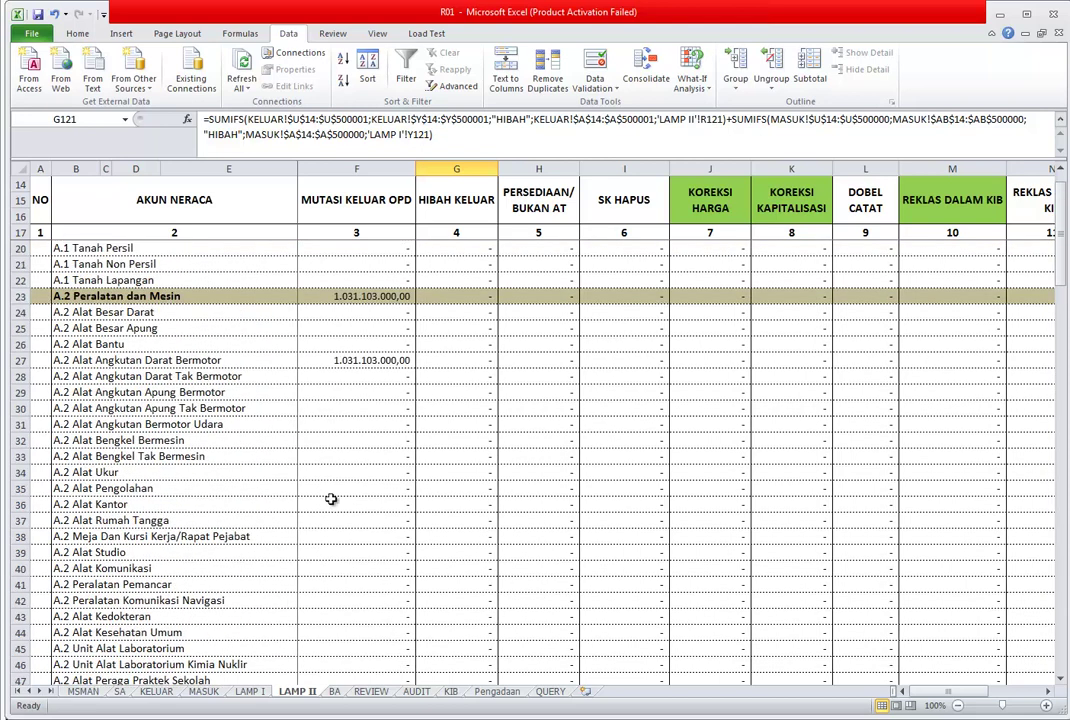
pyautogui.moveTo(330, 504); pyautogui.dragTo(685, 509)
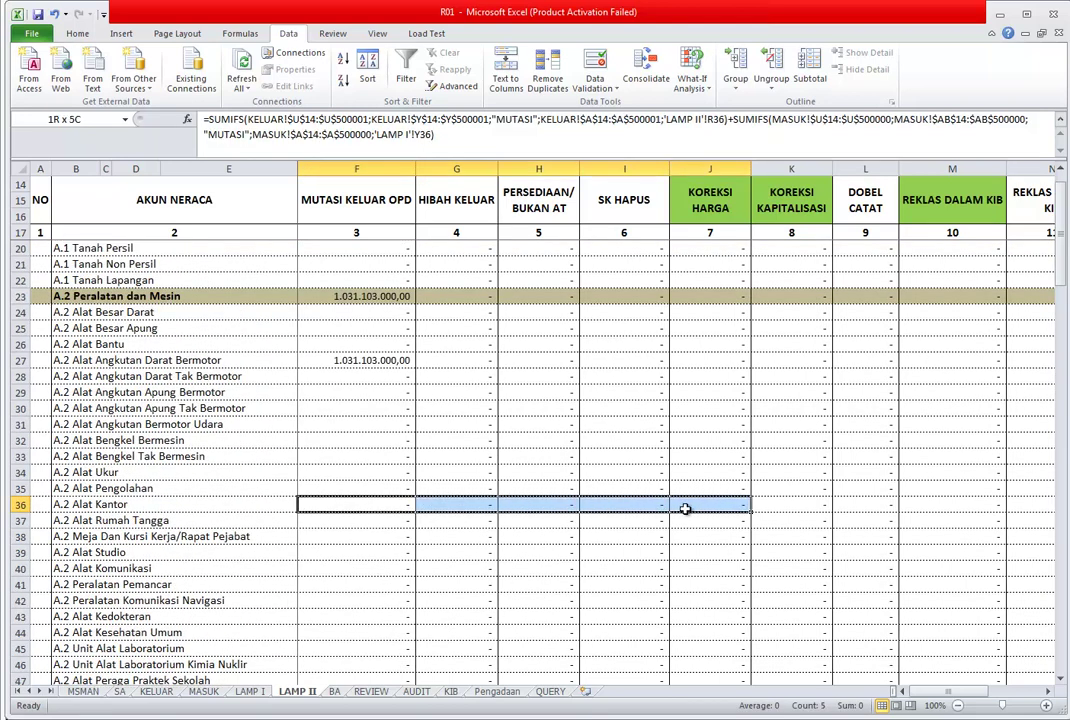
pyautogui.click(501, 491)
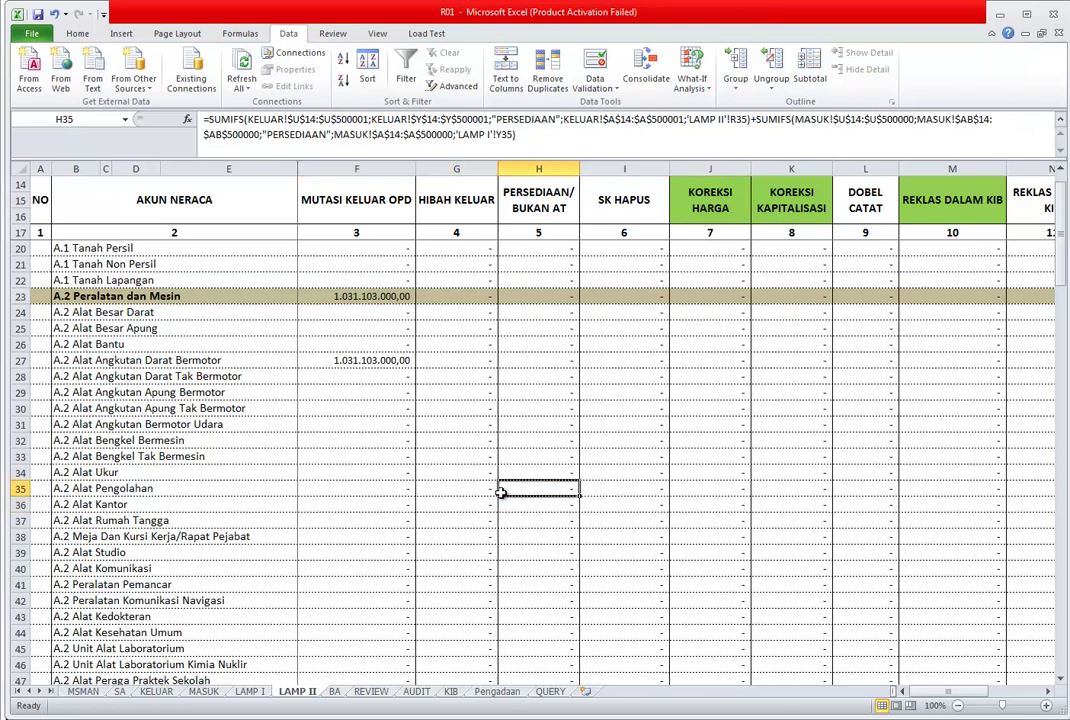
# - Open the BA sheet and review its columns from SALDO AWAL, BELANJA MODAL 2022 and MUTASI through SALDO AKHIR, KIB and SELISIH
pyautogui.click(335, 693)
pyautogui.scroll(11, 370, 660)
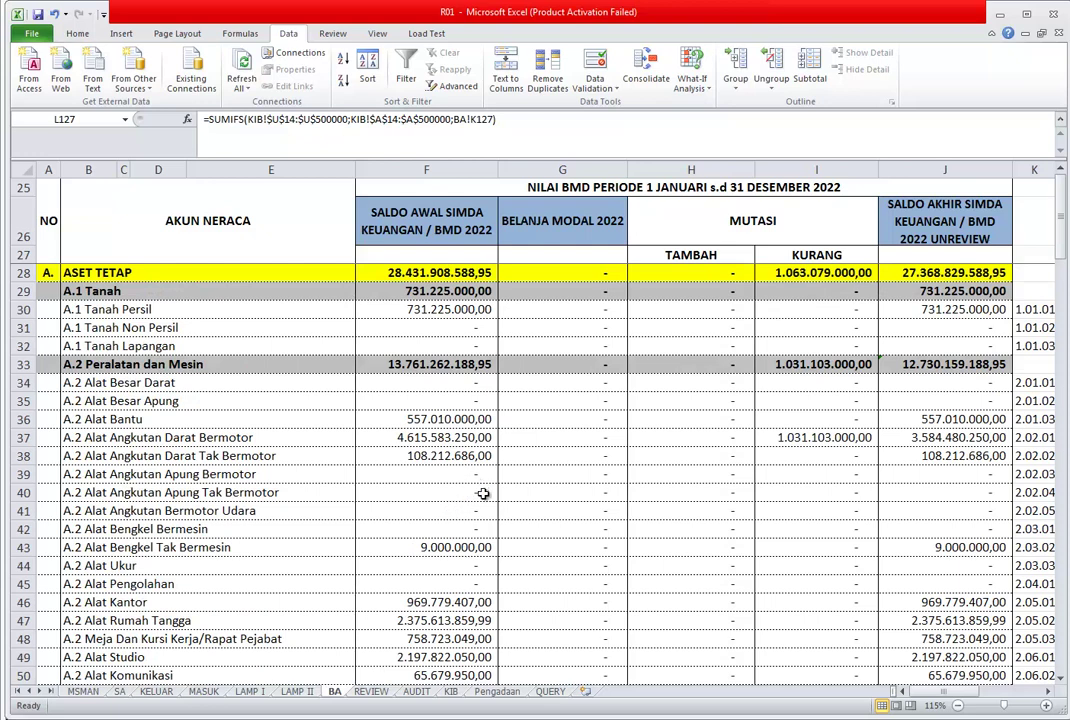
pyautogui.click(463, 228)
pyautogui.click(577, 243)
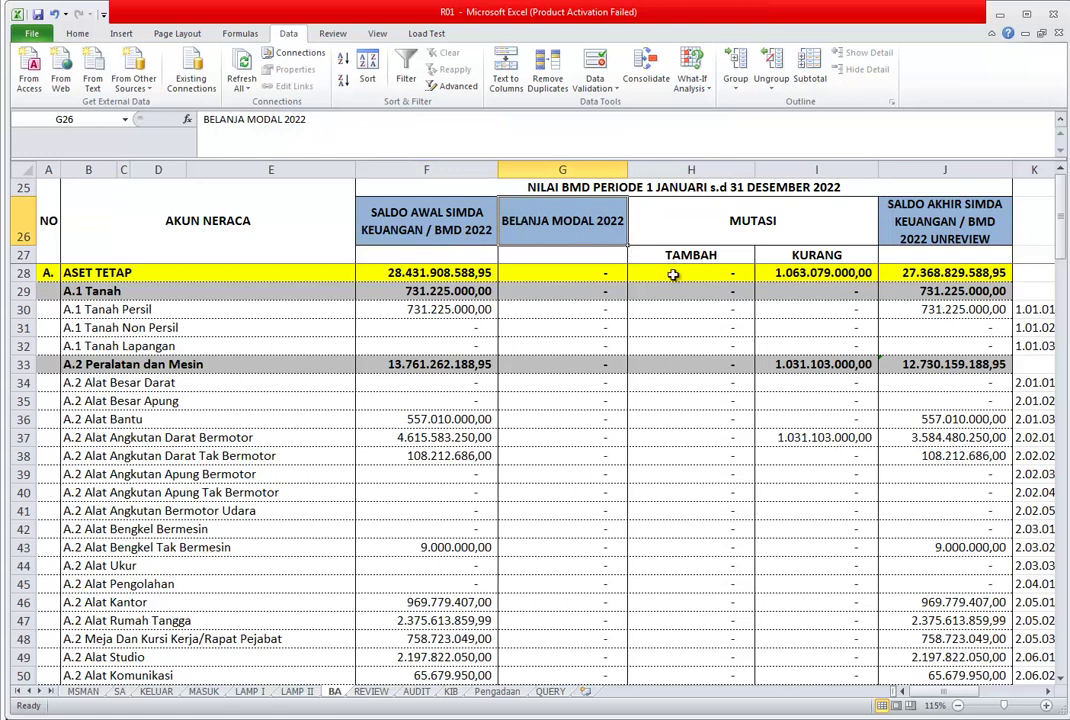
pyautogui.click(732, 249)
pyautogui.click(789, 253)
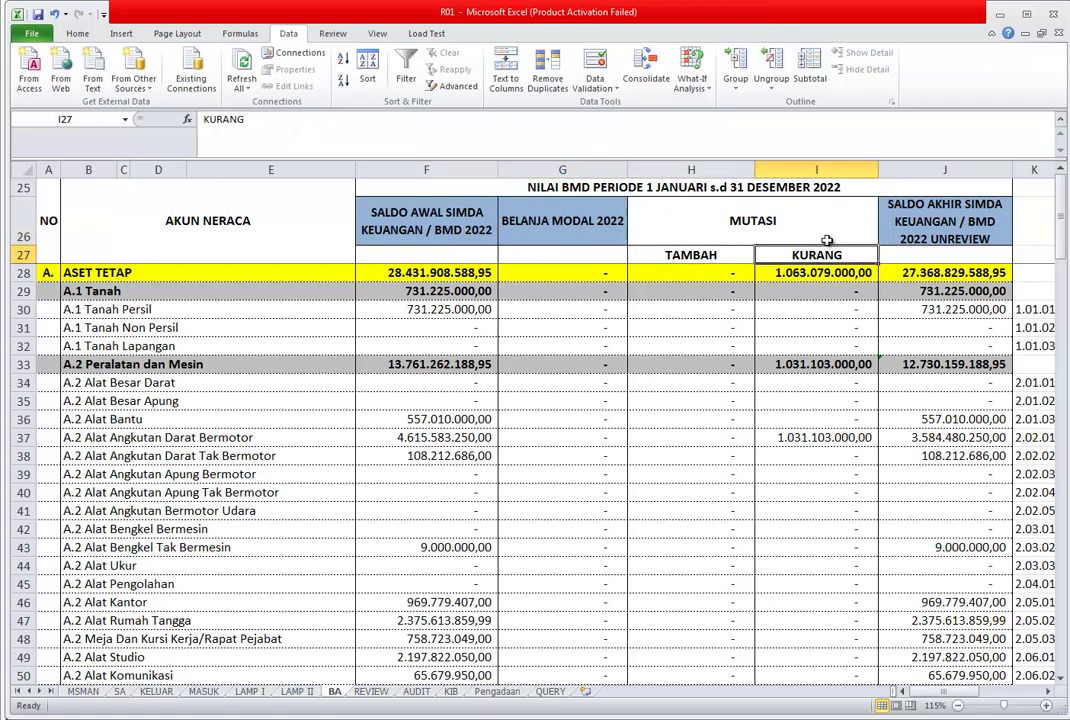
pyautogui.click(968, 239)
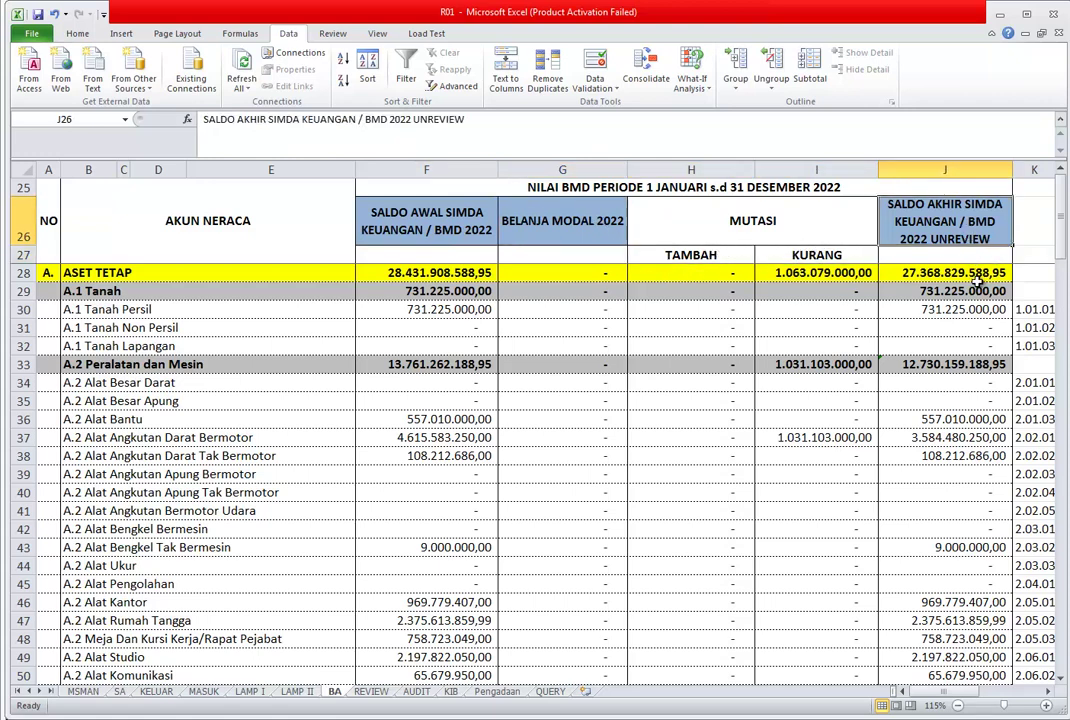
pyautogui.press('Right')
pyautogui.press('Right')
pyautogui.press('Right')
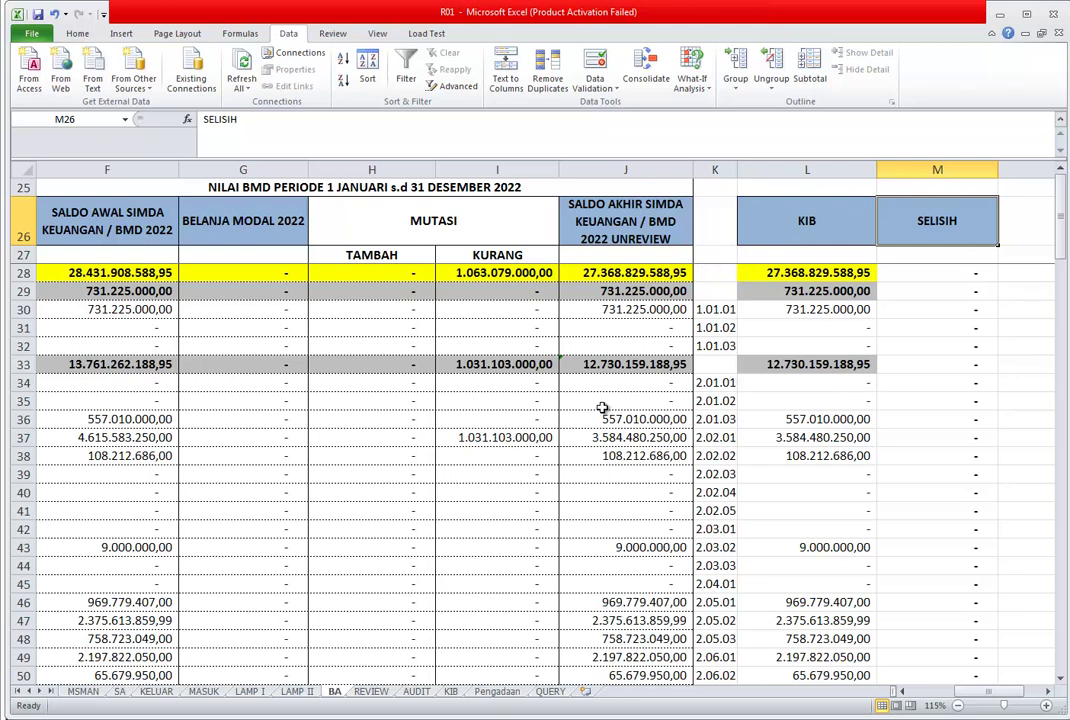
# - Revisit KELUAR and select the KOREKSIKAPITALISASI records on the MASUK sheet from Penjelasan to TRANSAKSI1, range T14:Y19
pyautogui.click(155, 691)
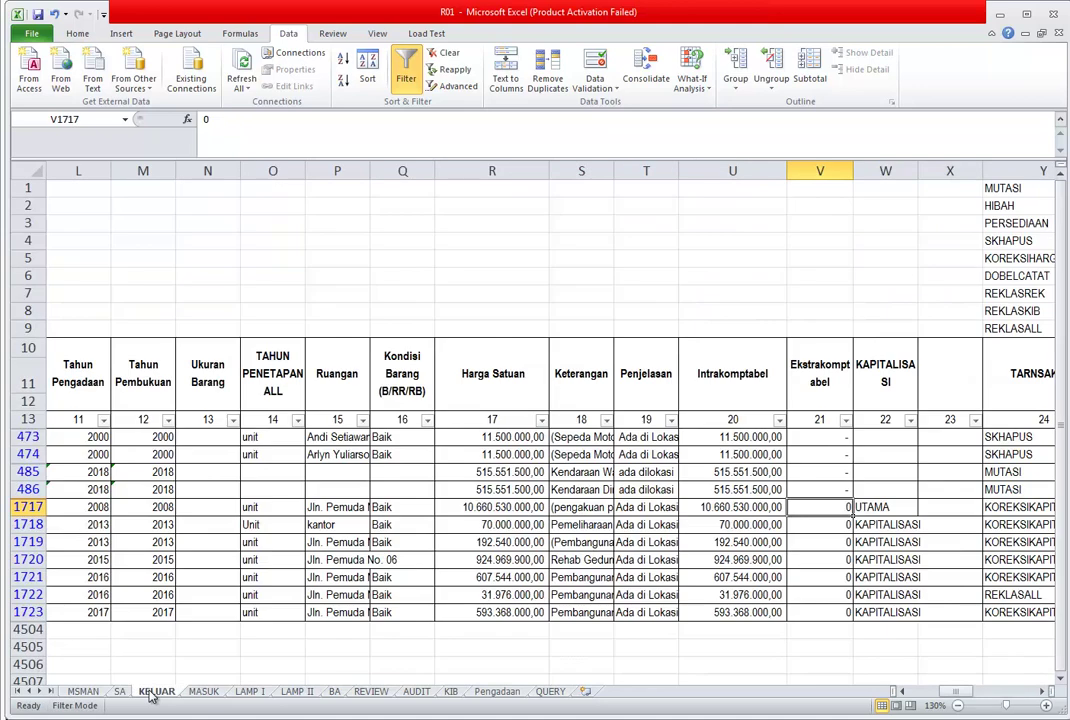
pyautogui.click(203, 691)
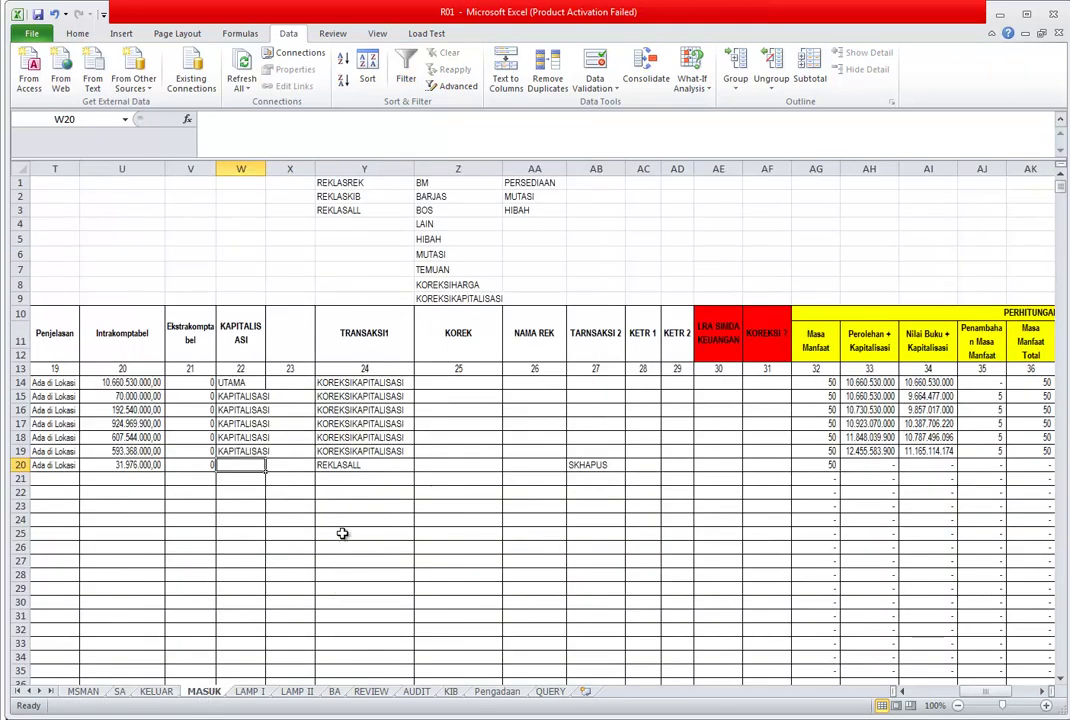
pyautogui.click(350, 437)
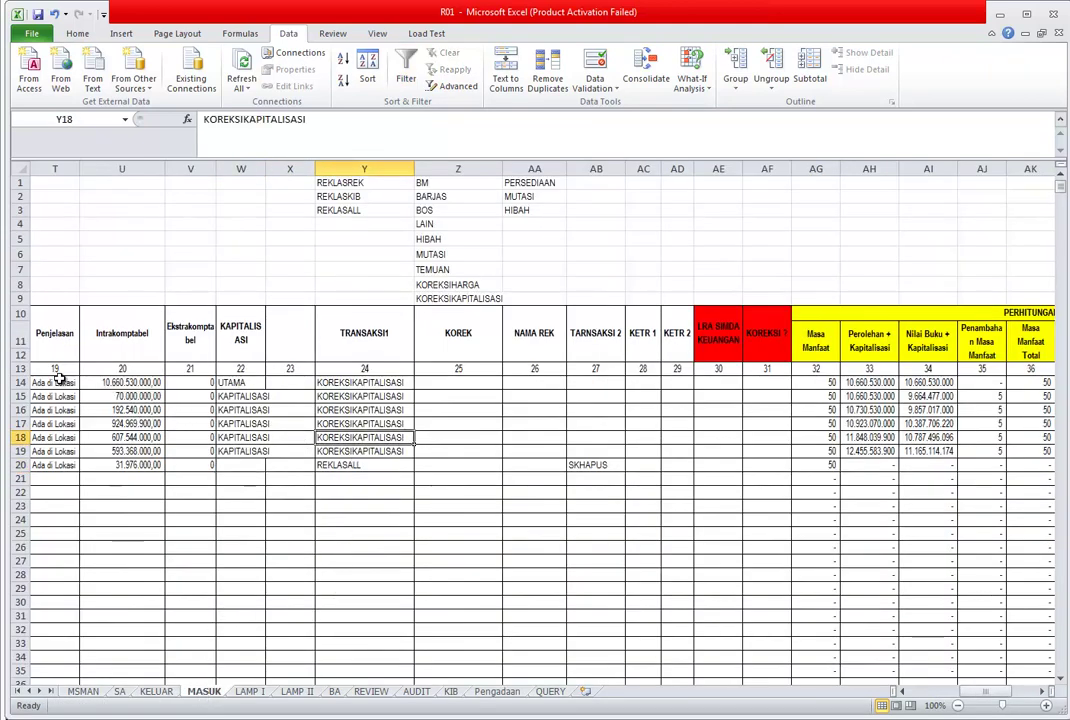
pyautogui.moveTo(62, 384); pyautogui.dragTo(386, 457)
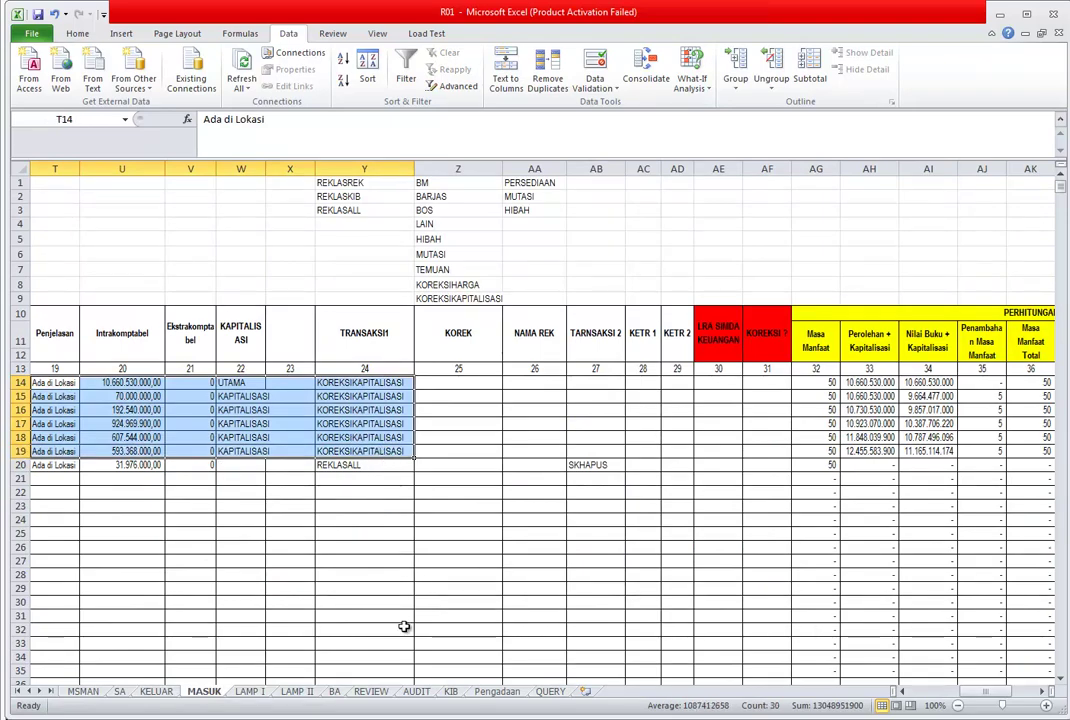
# - Open the KIB sheet, look over its asset records upward from row 1754 including the item code columns, and return to KELUAR
pyautogui.click(451, 691)
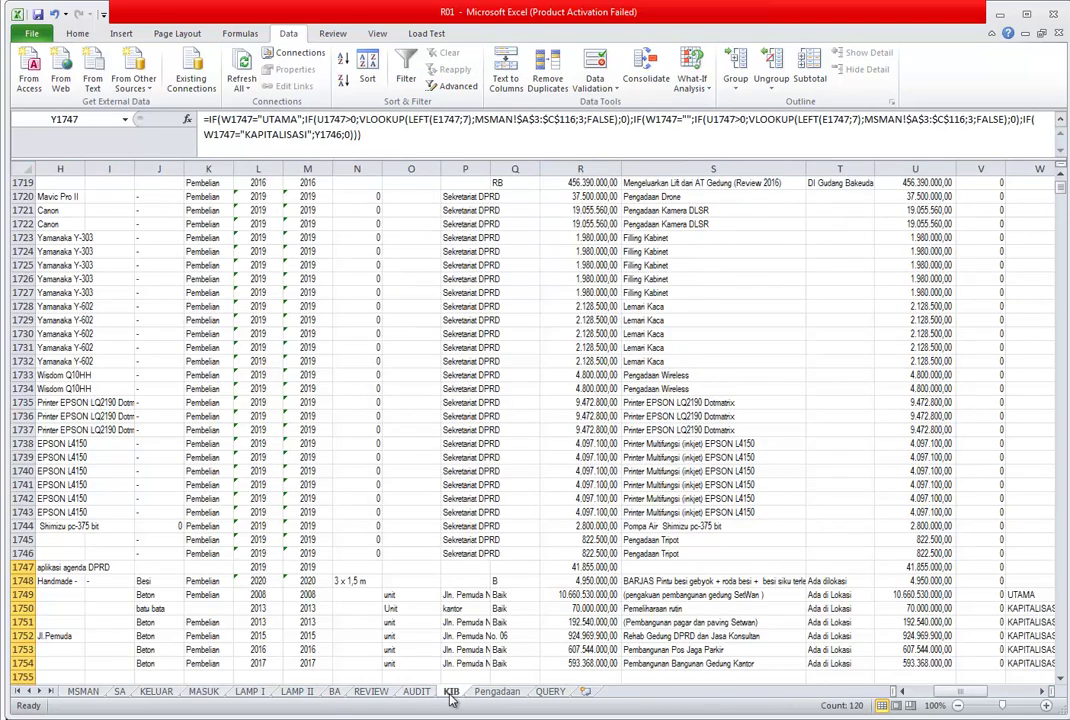
pyautogui.scroll(20, 452, 553)
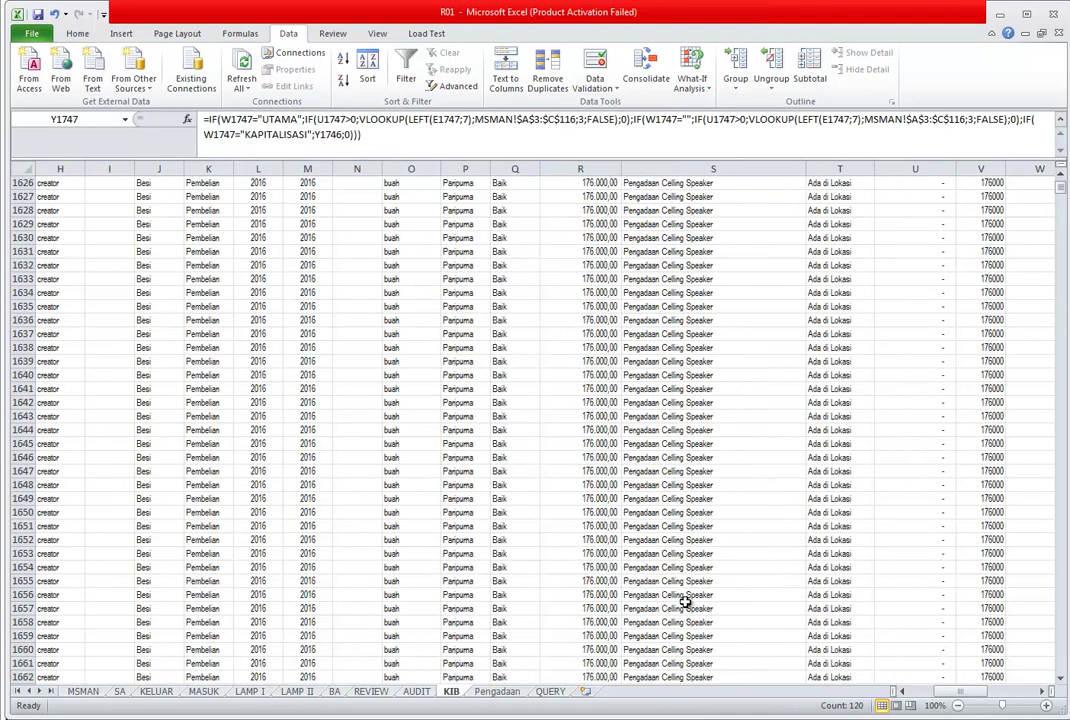
pyautogui.scroll(20, 881, 622)
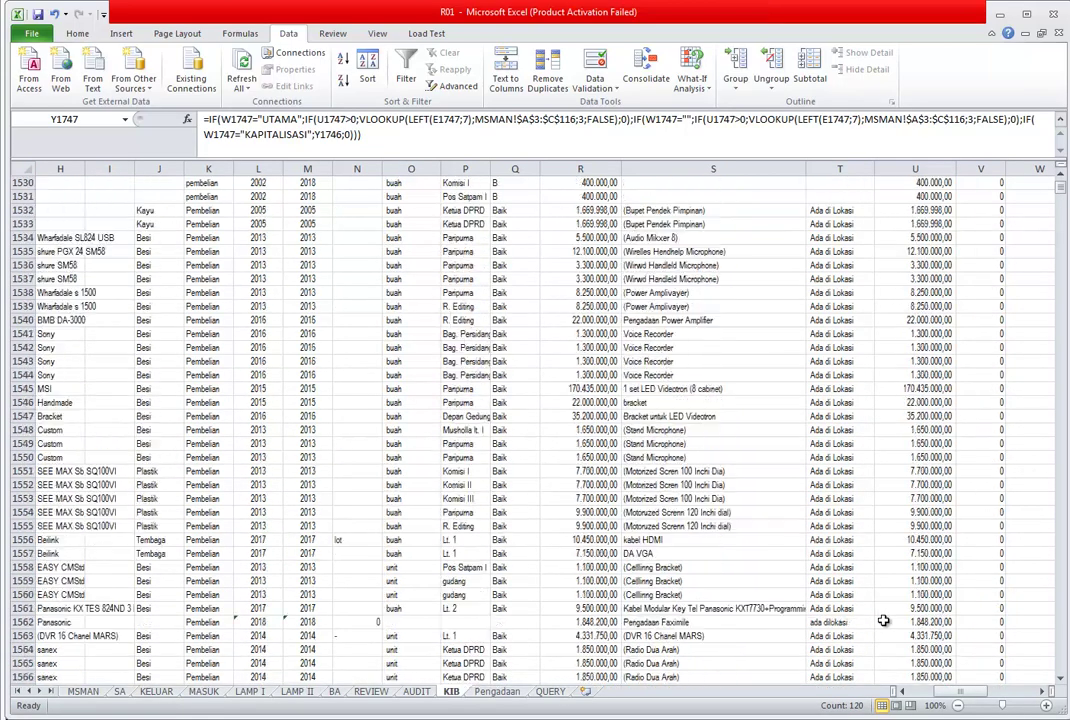
pyautogui.scroll(16, 881, 629)
pyautogui.moveTo(958, 691); pyautogui.dragTo(912, 690)
pyautogui.scroll(20, 350, 640)
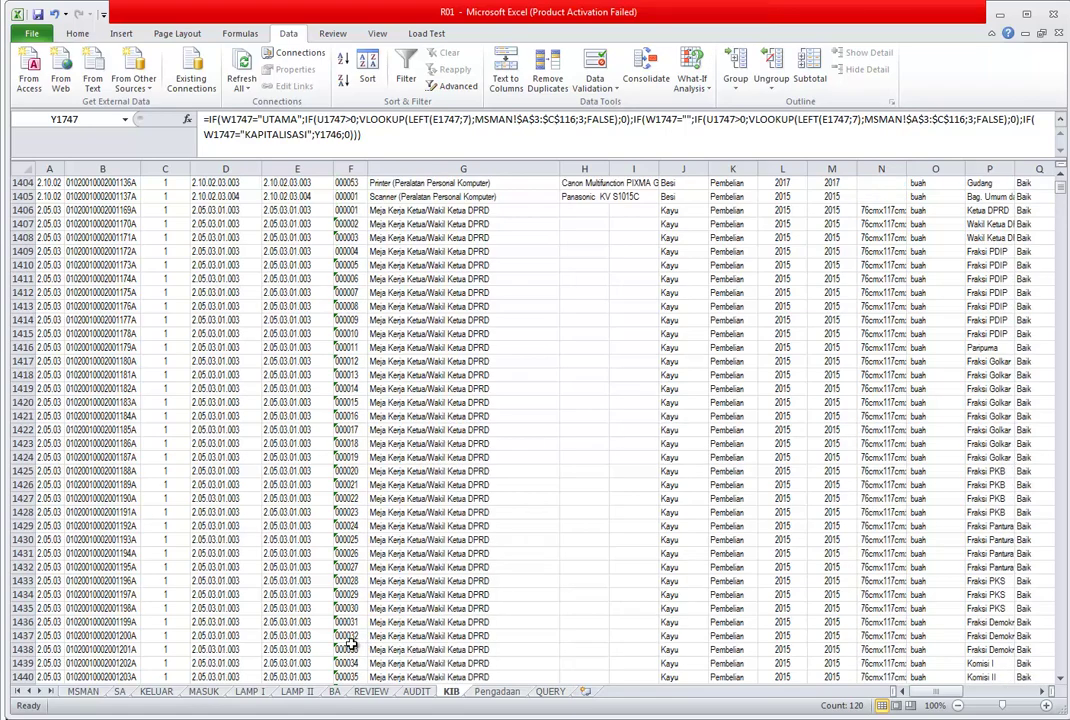
pyautogui.scroll(9, 203, 672)
pyautogui.click(156, 691)
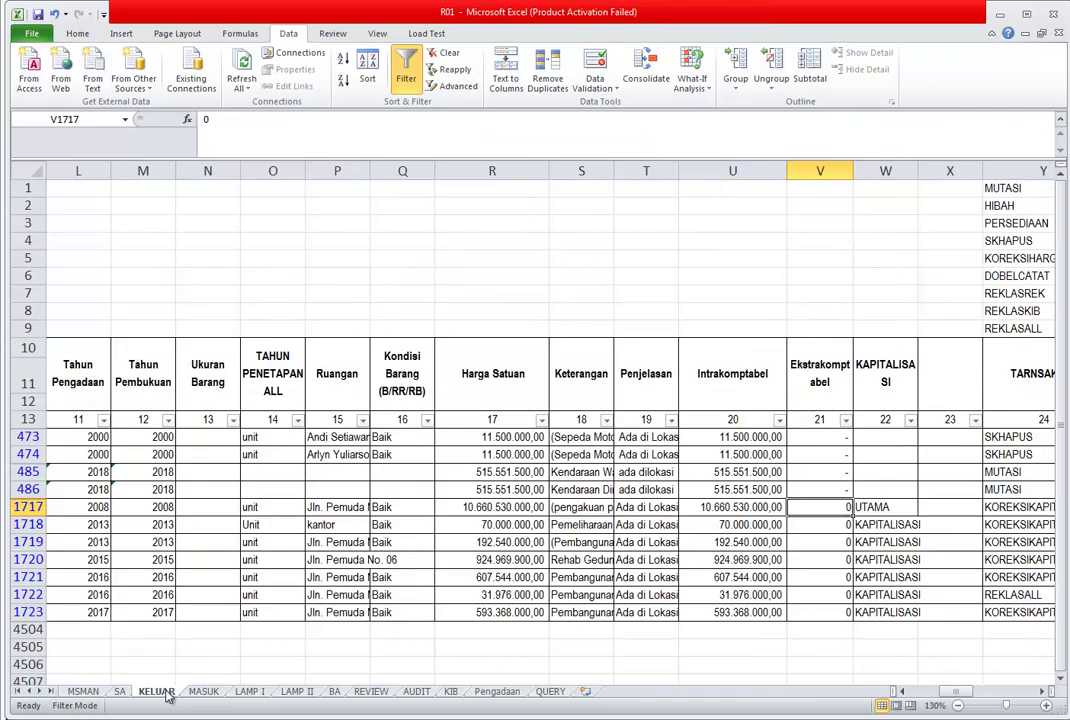
# - Select the TARNSAKSI 1 entries of the filtered KELUAR records, from Y473 to Y1723
pyautogui.click(243, 623)
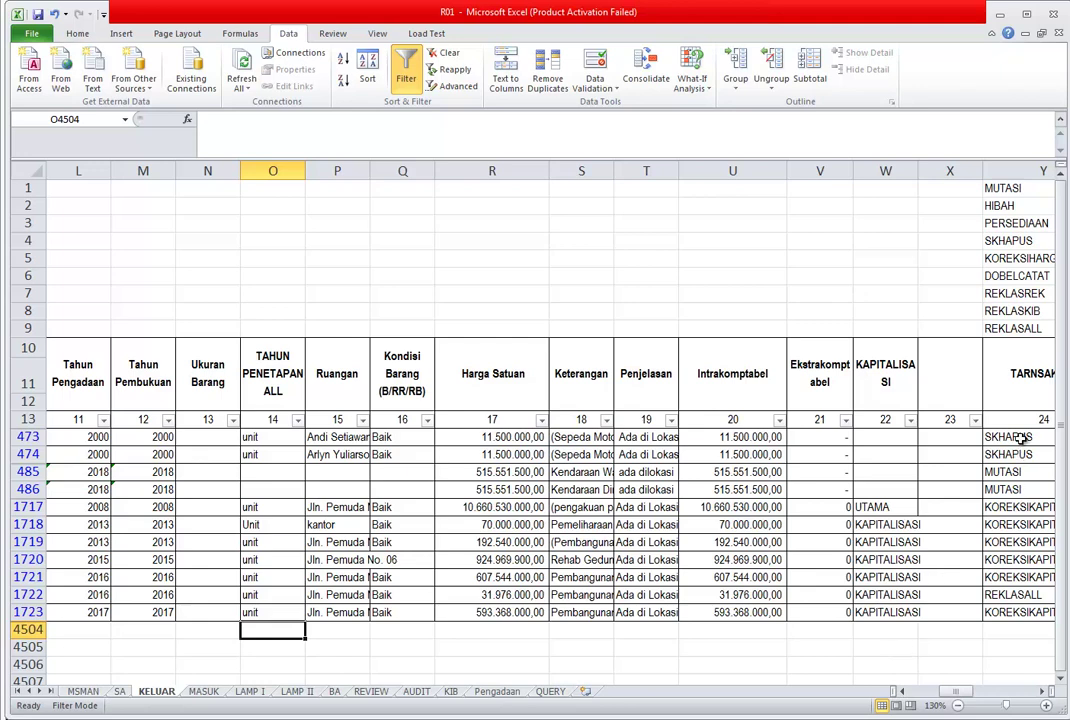
pyautogui.moveTo(1005, 437); pyautogui.dragTo(1010, 614)
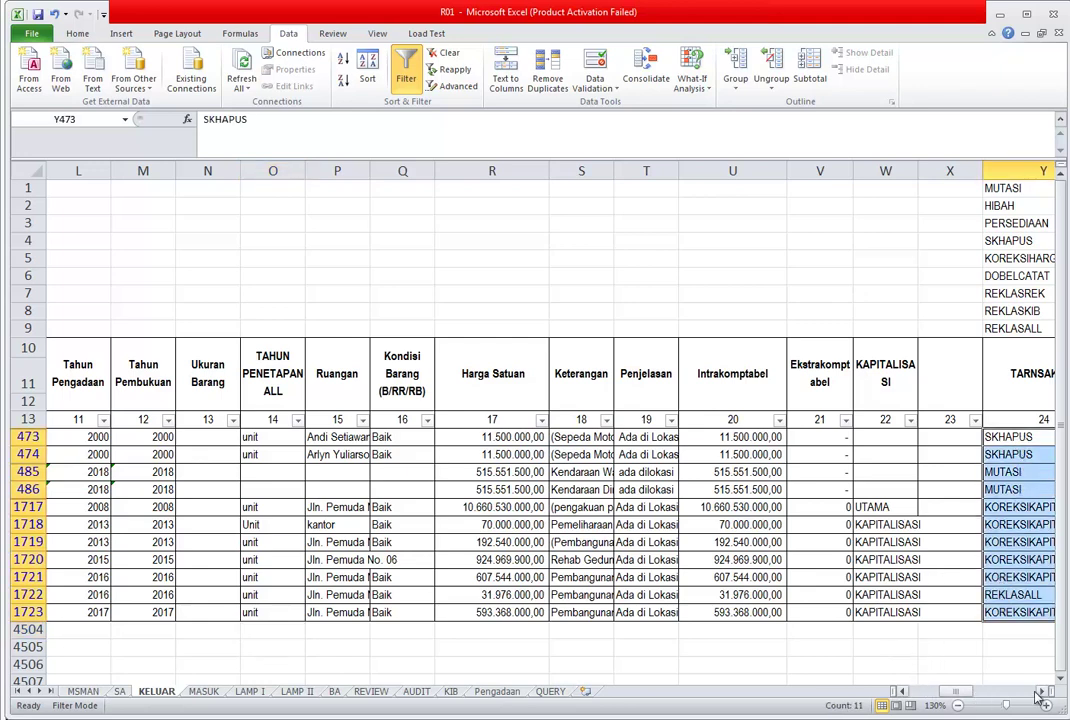
pyautogui.hscroll(3, 1038, 697)
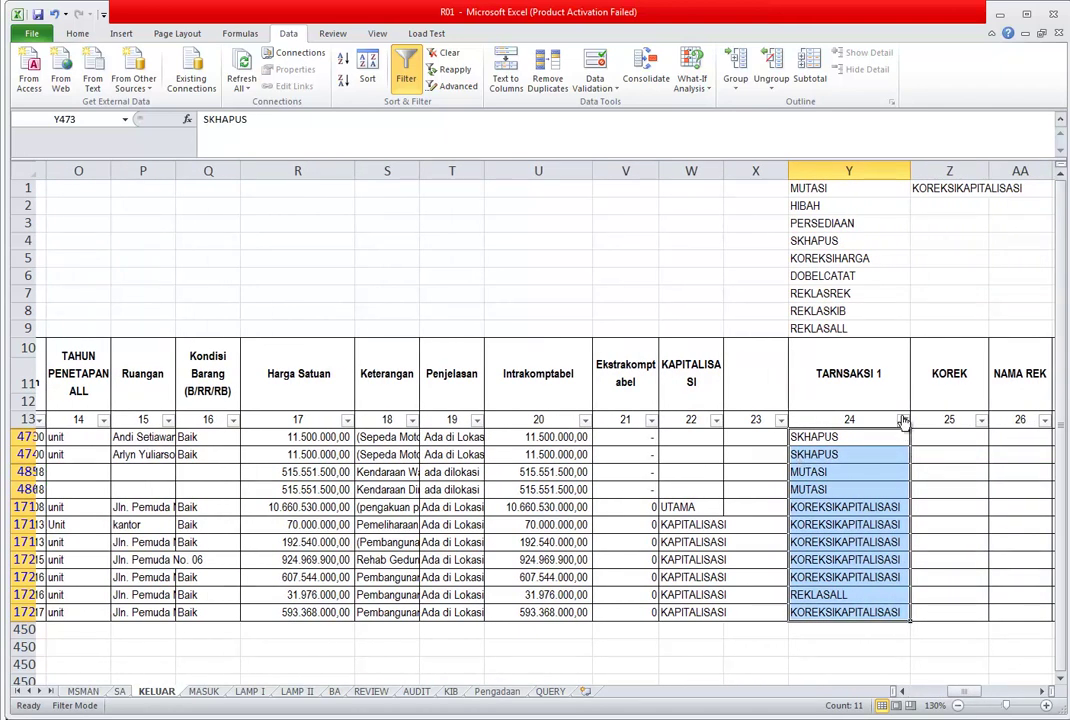
# - Filter TARNSAKSI 1 on the KELUAR sheet to show only records with a blank transaction
pyautogui.click(903, 420)
pyautogui.click(760, 561)
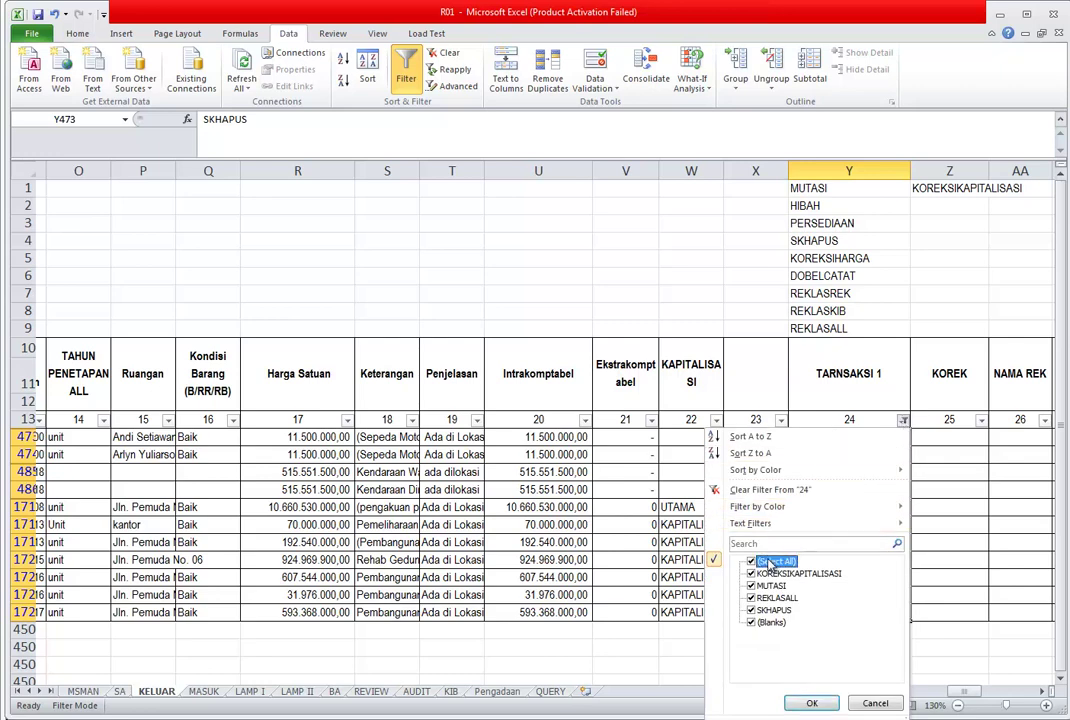
pyautogui.click(781, 622)
pyautogui.click(812, 703)
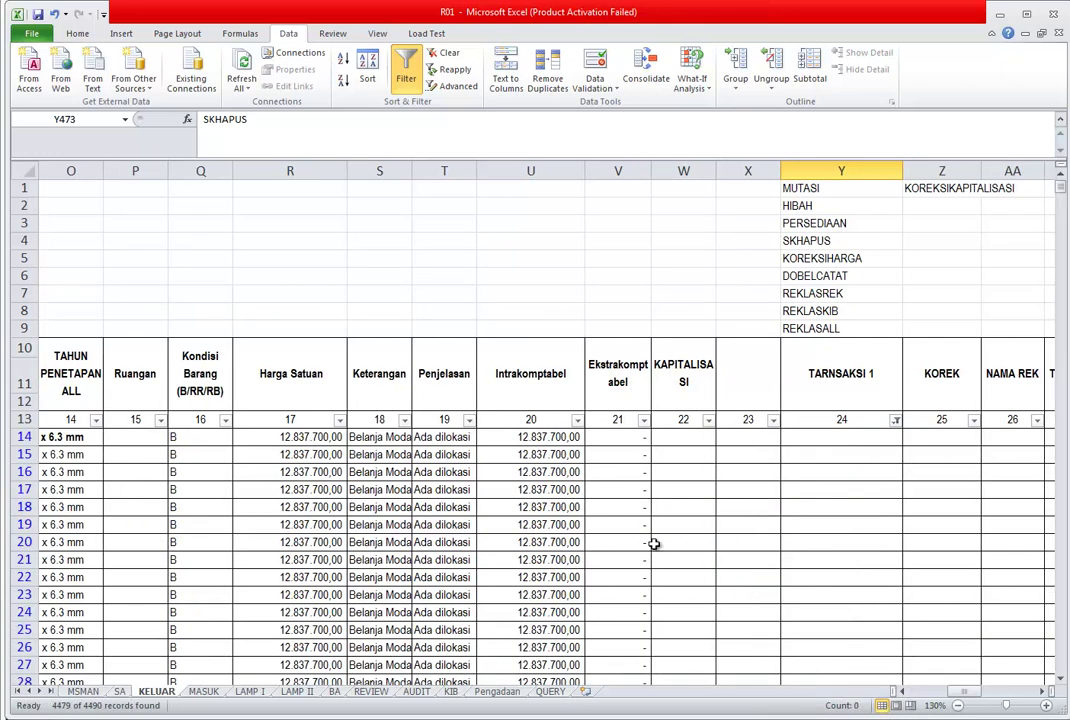
pyautogui.click(620, 524)
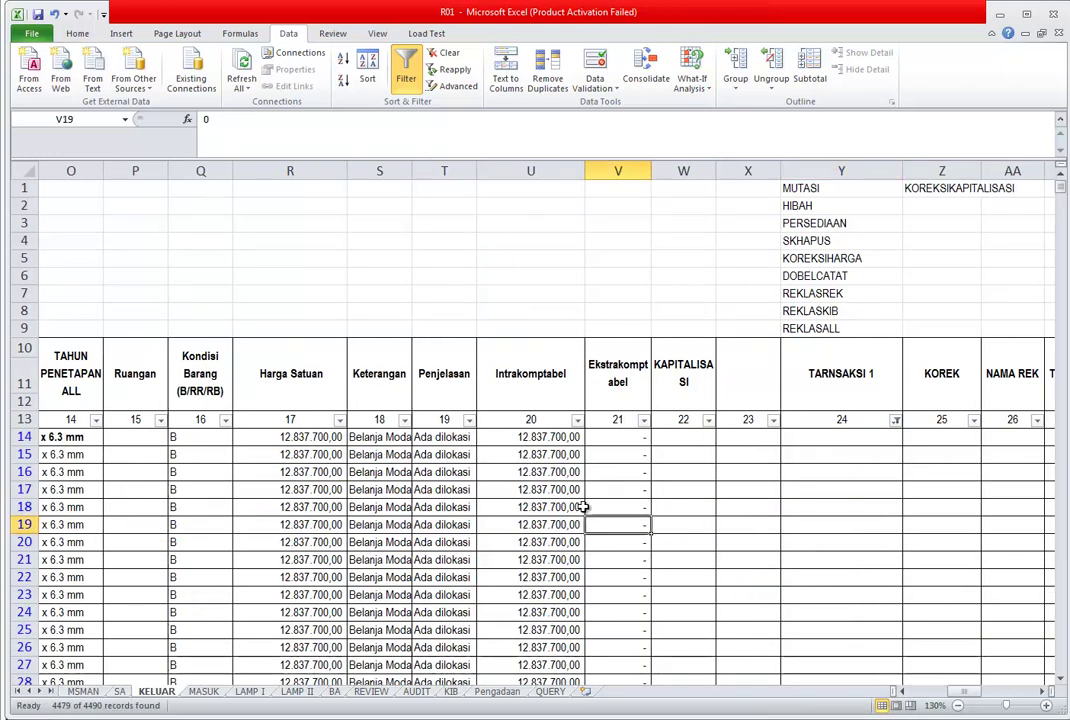
# - Look at the KIB sheet and inspect the SKHAPUS entry under TARNSAKSI 2 in cell AB20 of the MASUK sheet
pyautogui.click(451, 692)
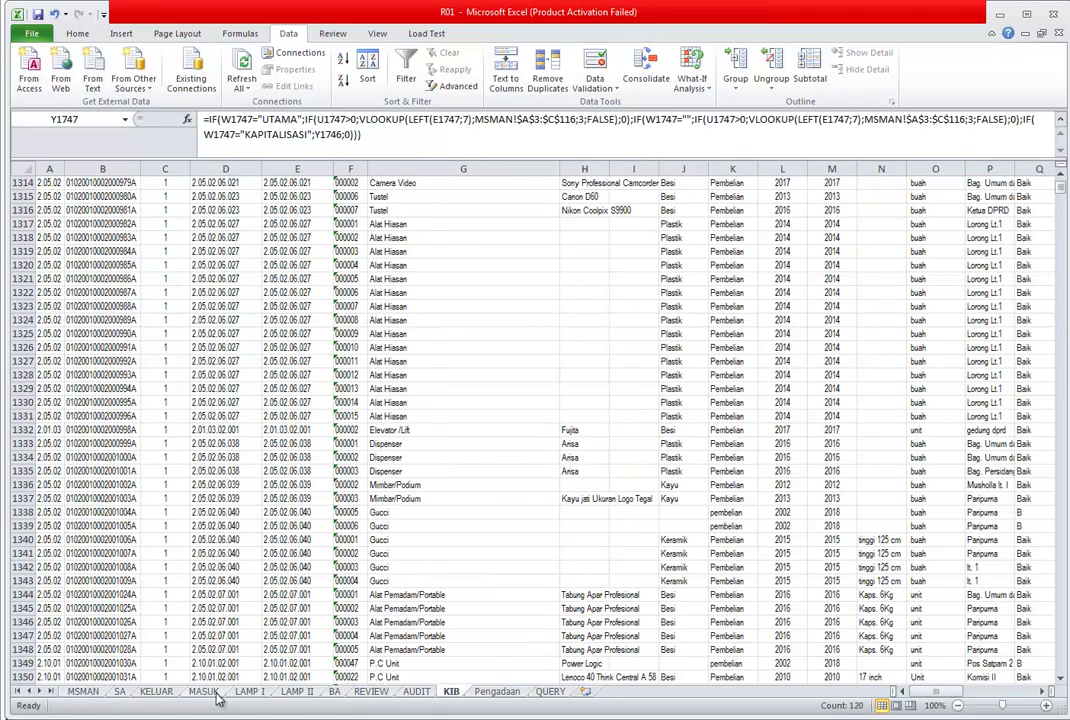
pyautogui.click(204, 692)
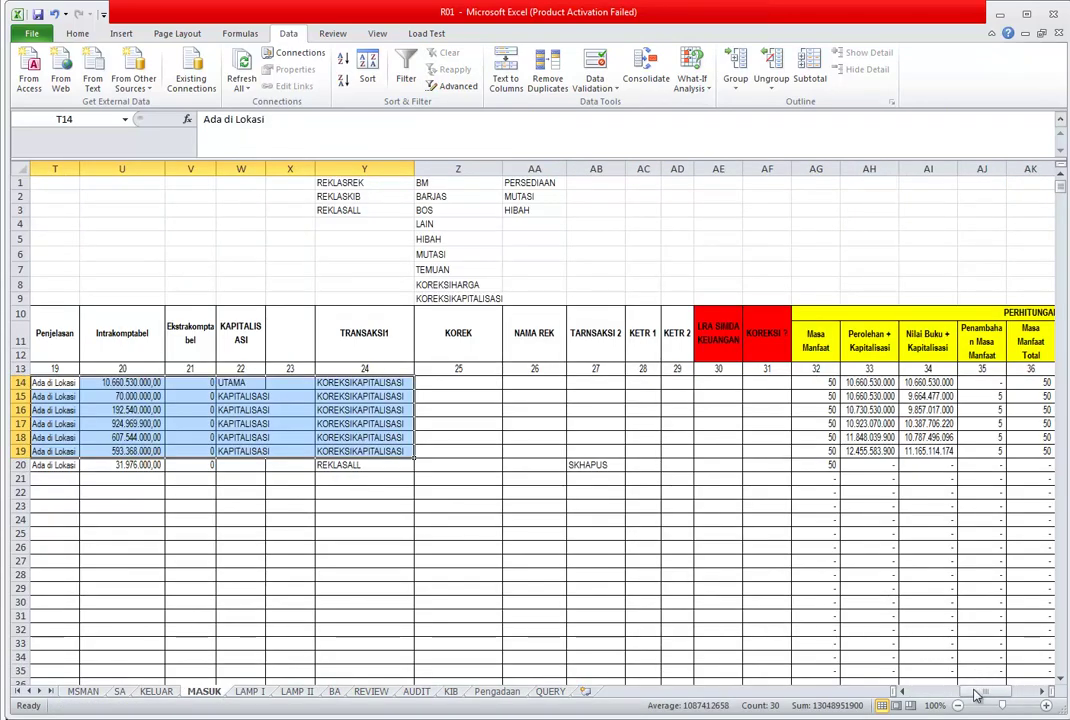
pyautogui.moveTo(975, 693)
pyautogui.mouseDown()
pyautogui.moveTo(997, 700)
pyautogui.moveTo(983, 700)
pyautogui.mouseUp()
pyautogui.click(613, 465)
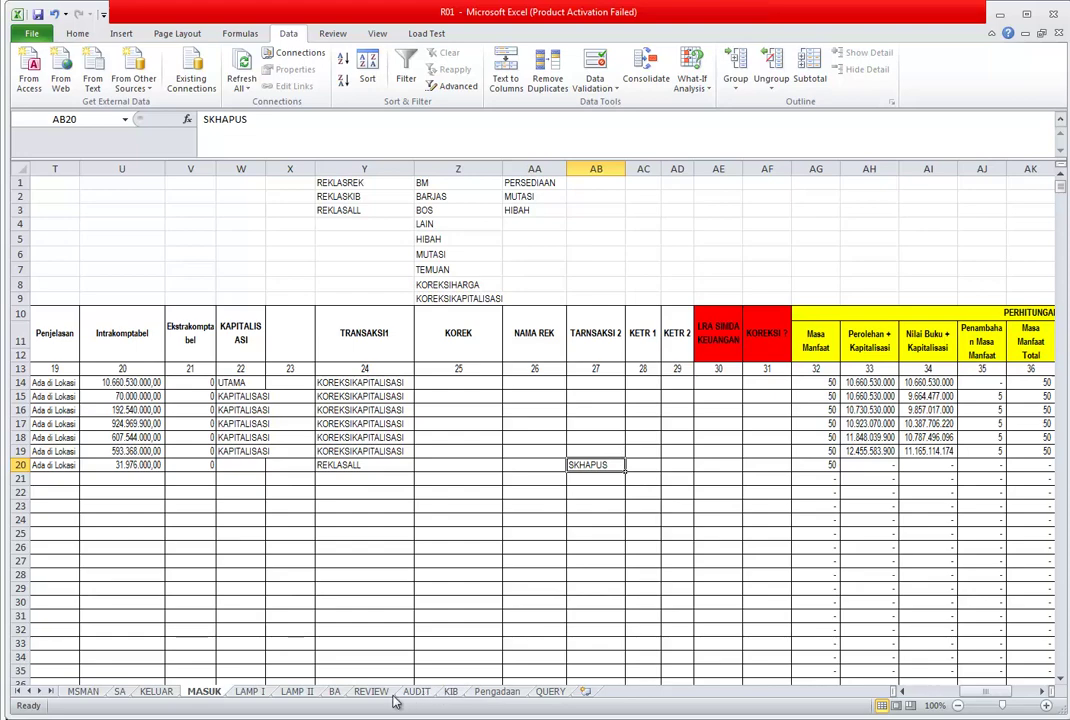
# - Revisit KIB and check the SELISIH column on the BA sheet from row 30, including the formula in M36
pyautogui.click(453, 694)
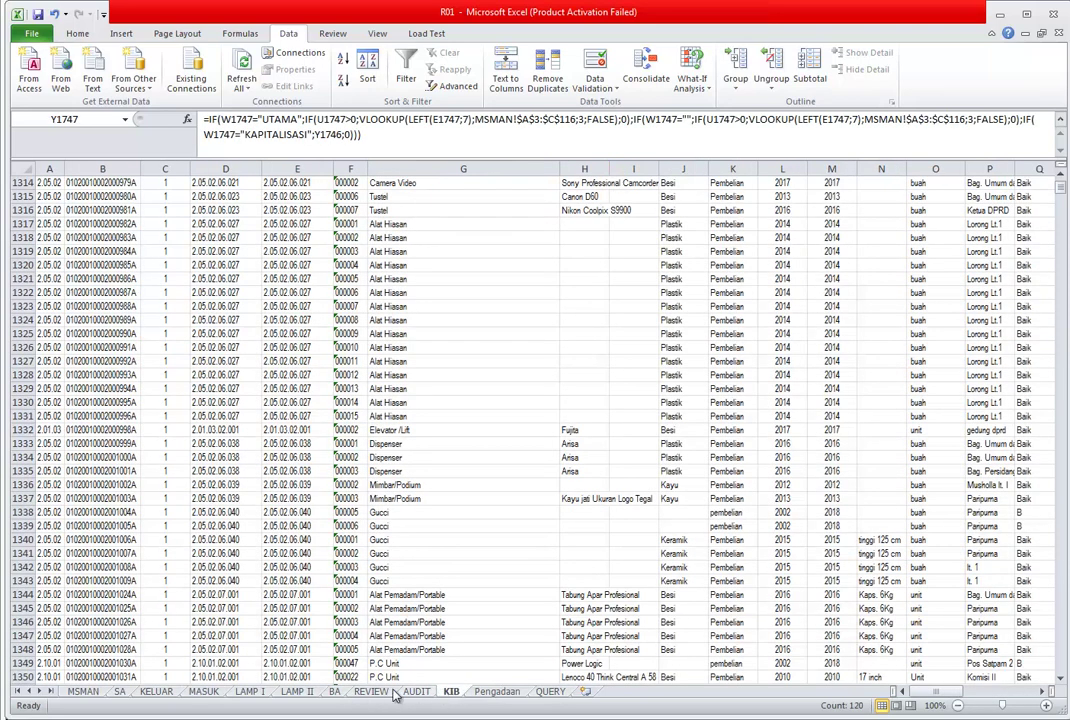
pyautogui.click(336, 692)
pyautogui.moveTo(936, 312); pyautogui.dragTo(931, 432)
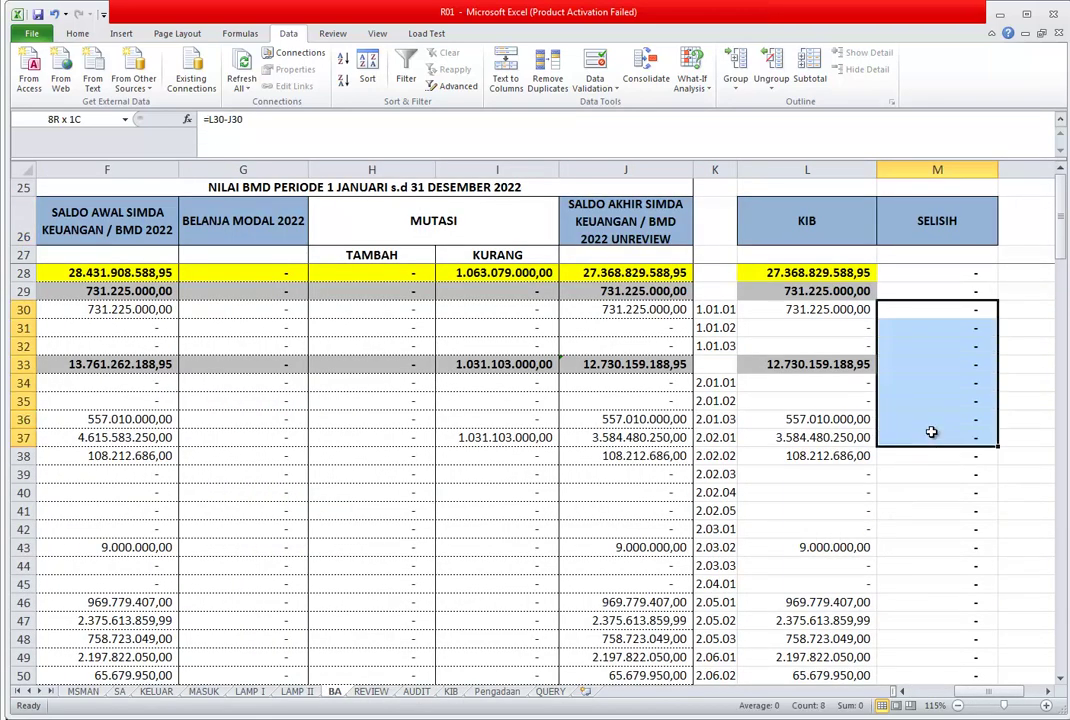
pyautogui.click(934, 418)
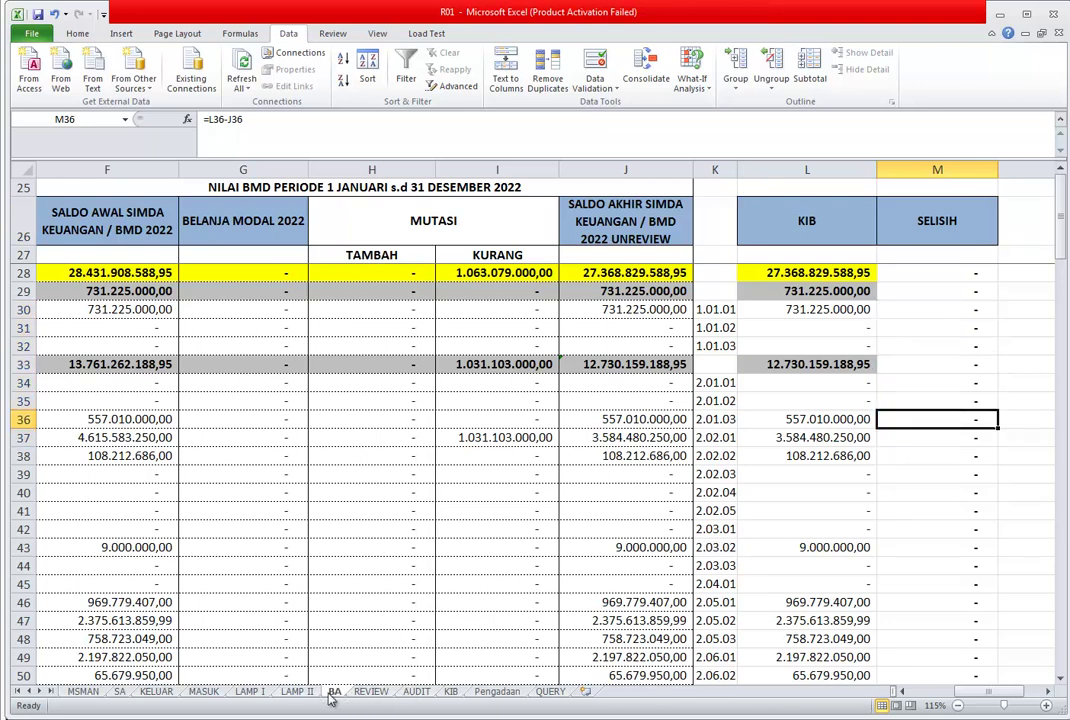
# - Clear the unit price of the Podium record in cell R1336 on the KIB sheet
pyautogui.click(453, 693)
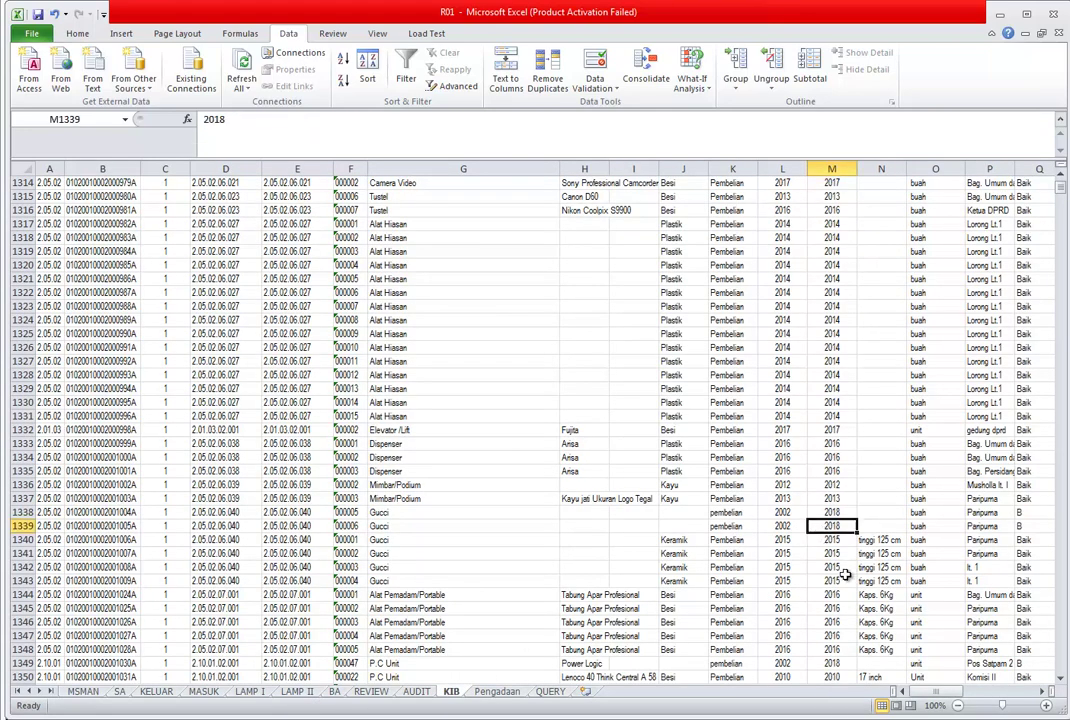
pyautogui.press('Right')
pyautogui.press('Right')
pyautogui.press('Right')
pyautogui.press('Right')
pyautogui.press('Right')
pyautogui.press('Right')
pyautogui.press('Right')
pyautogui.press('Right')
pyautogui.press('Right')
pyautogui.press('Left')
pyautogui.press('Left')
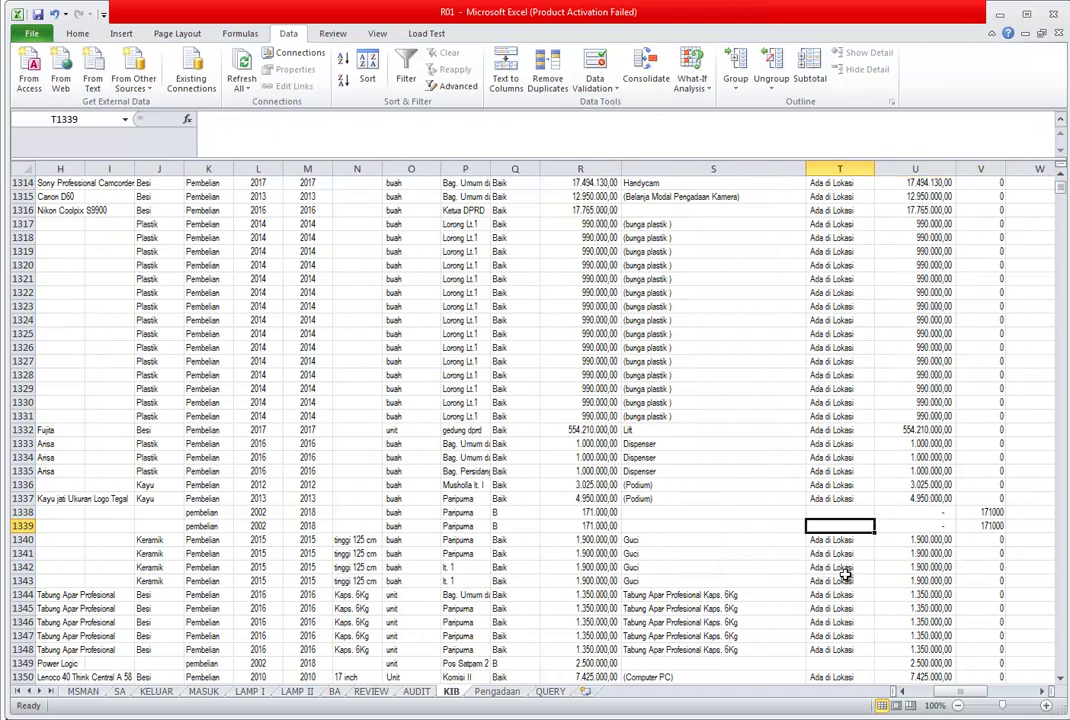
pyautogui.press('Left')
pyautogui.press('Left')
pyautogui.press('Up')
pyautogui.press('Up')
pyautogui.press('Up')
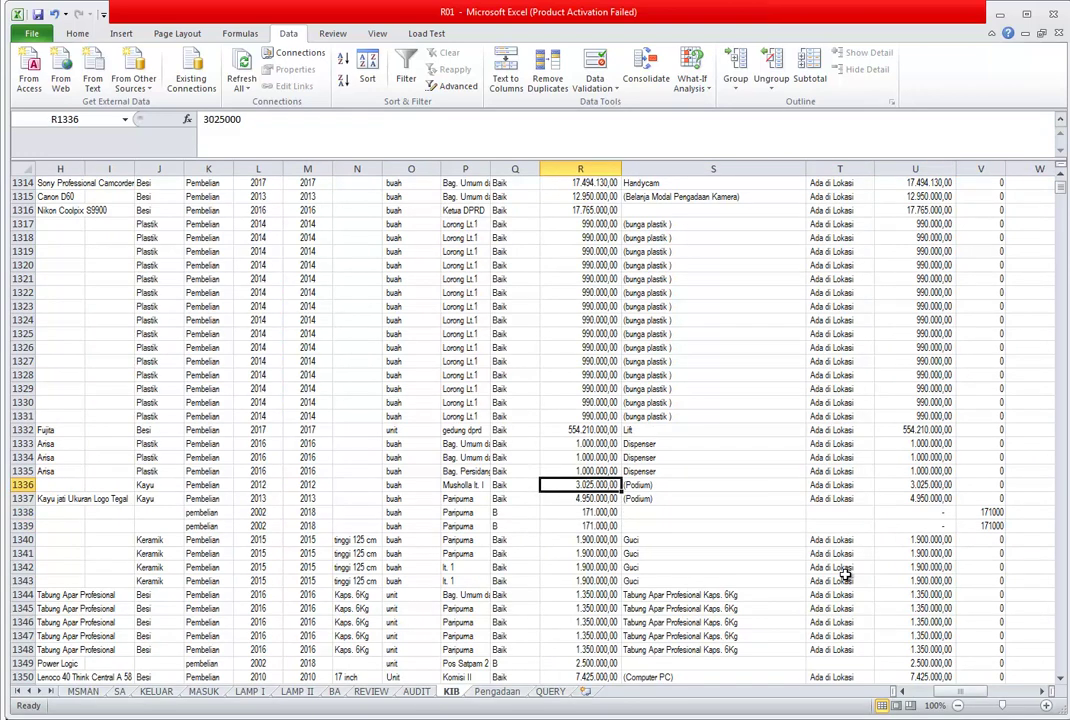
pyautogui.press('Delete')
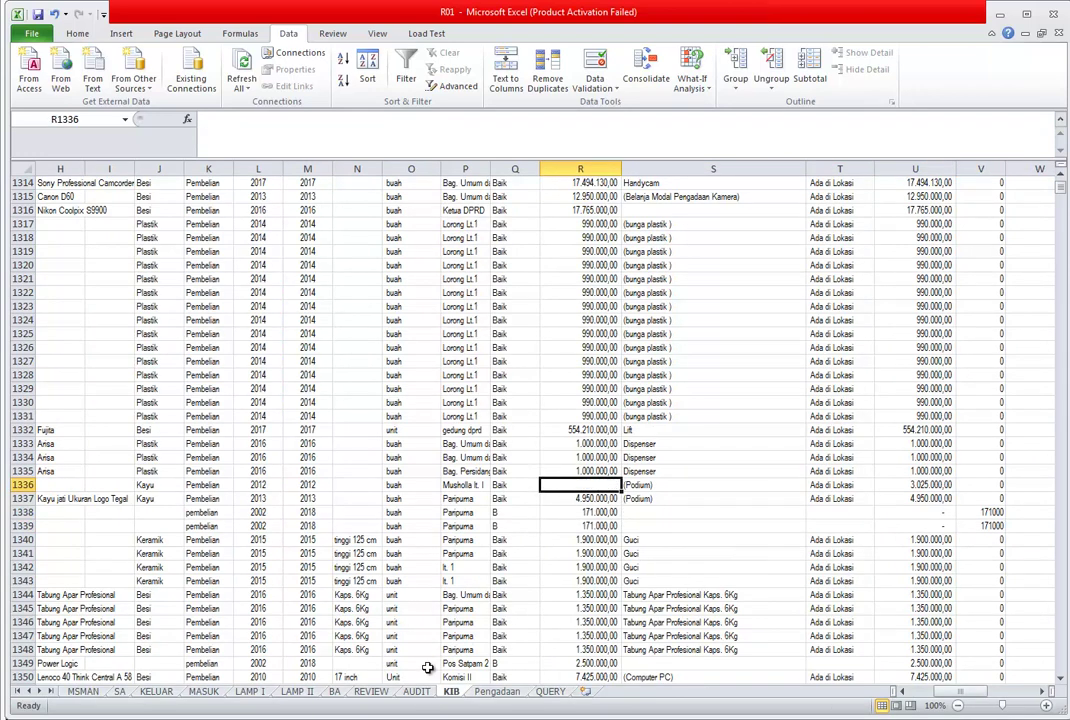
# - Check the SELISIH column on the BA sheet down through the totals in row 142
pyautogui.click(335, 691)
pyautogui.scroll(-20, 597, 535)
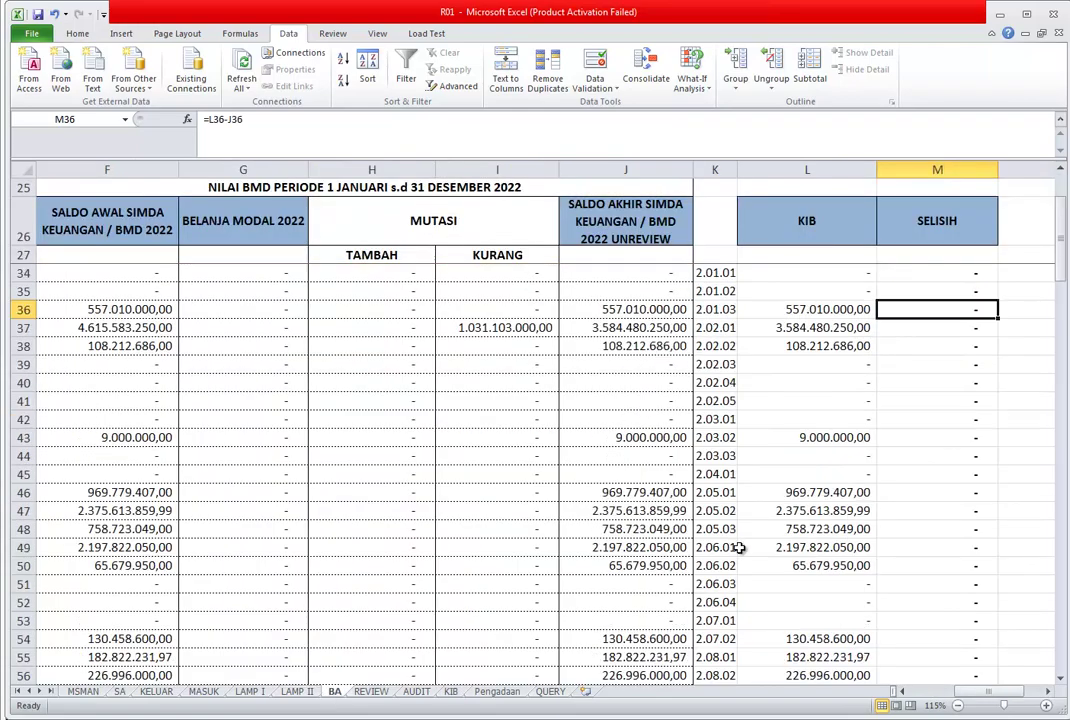
pyautogui.scroll(-16, 640, 703)
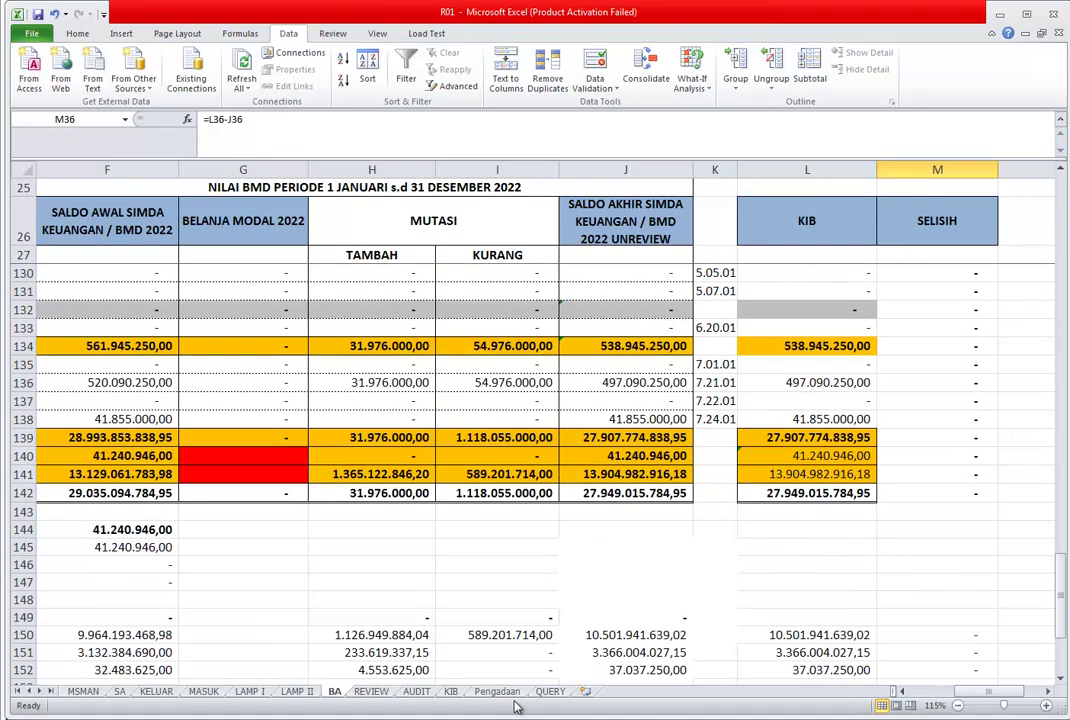
pyautogui.scroll(4, 365, 707)
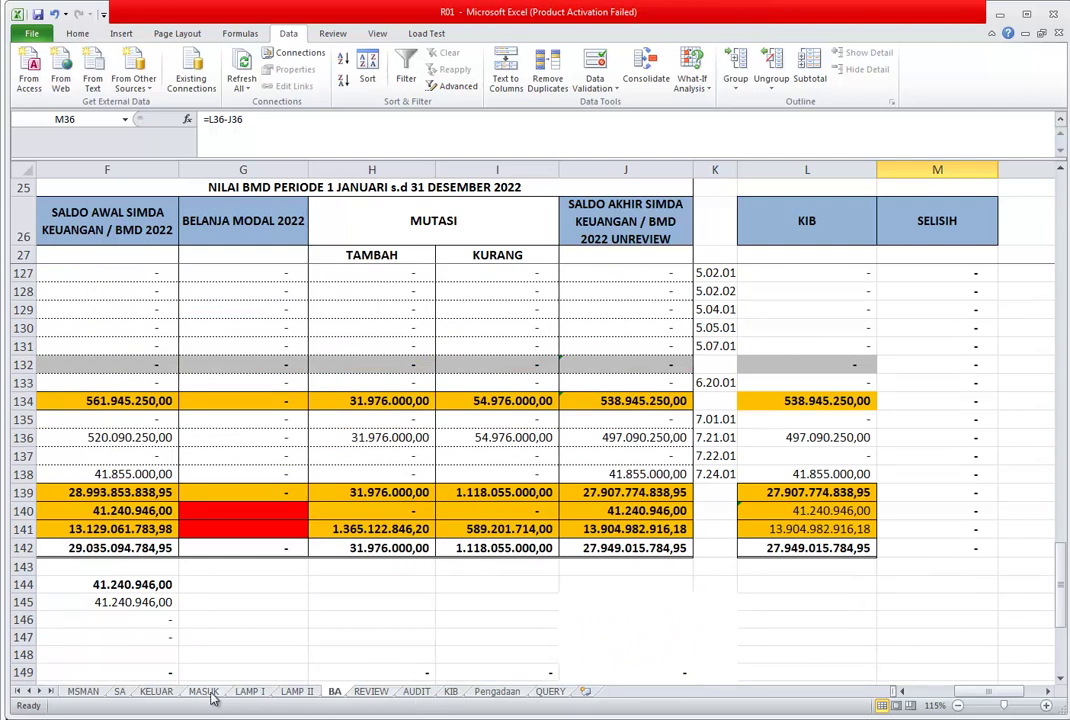
# - Clear the Podium record's value in cell U1336 on the KIB sheet and return to R1336
pyautogui.click(451, 691)
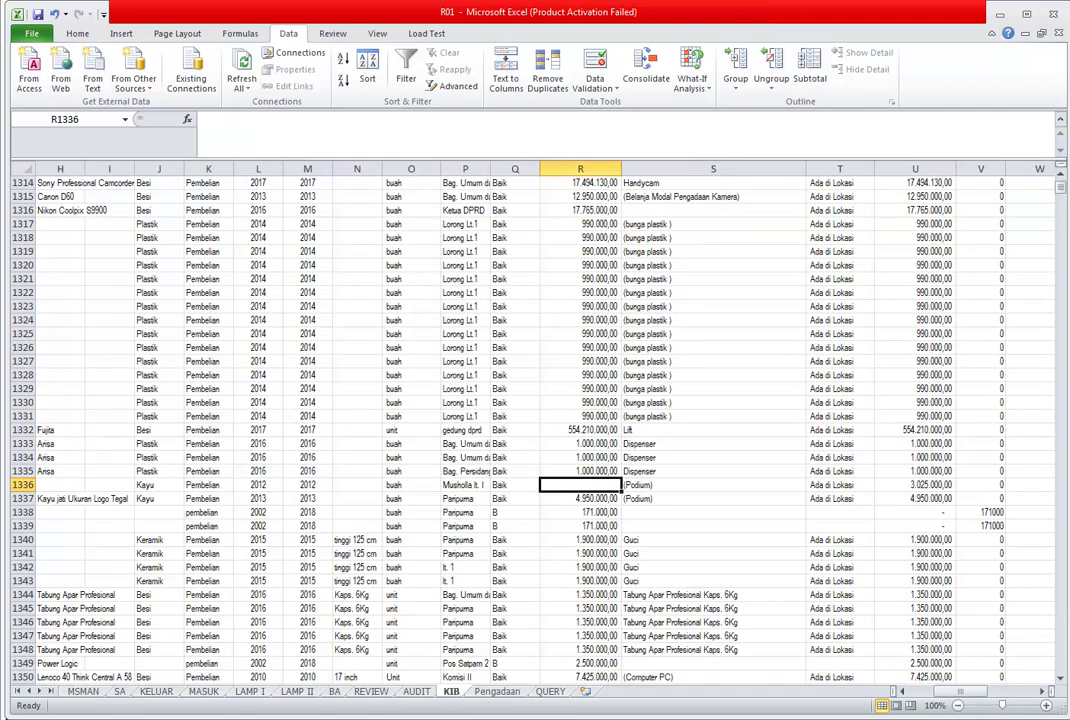
pyautogui.press('Right')
pyautogui.press('Right')
pyautogui.press('Right')
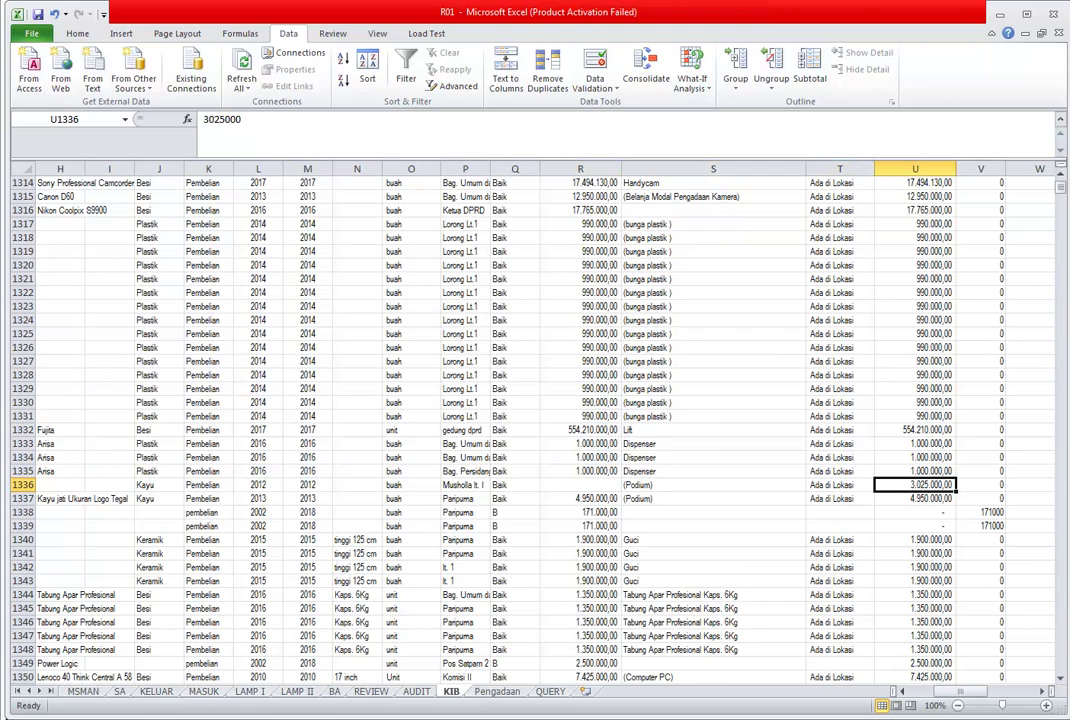
pyautogui.press('Delete')
pyautogui.press('Left')
pyautogui.press('Left')
pyautogui.press('Left')
pyautogui.press('Left')
pyautogui.press('Right')
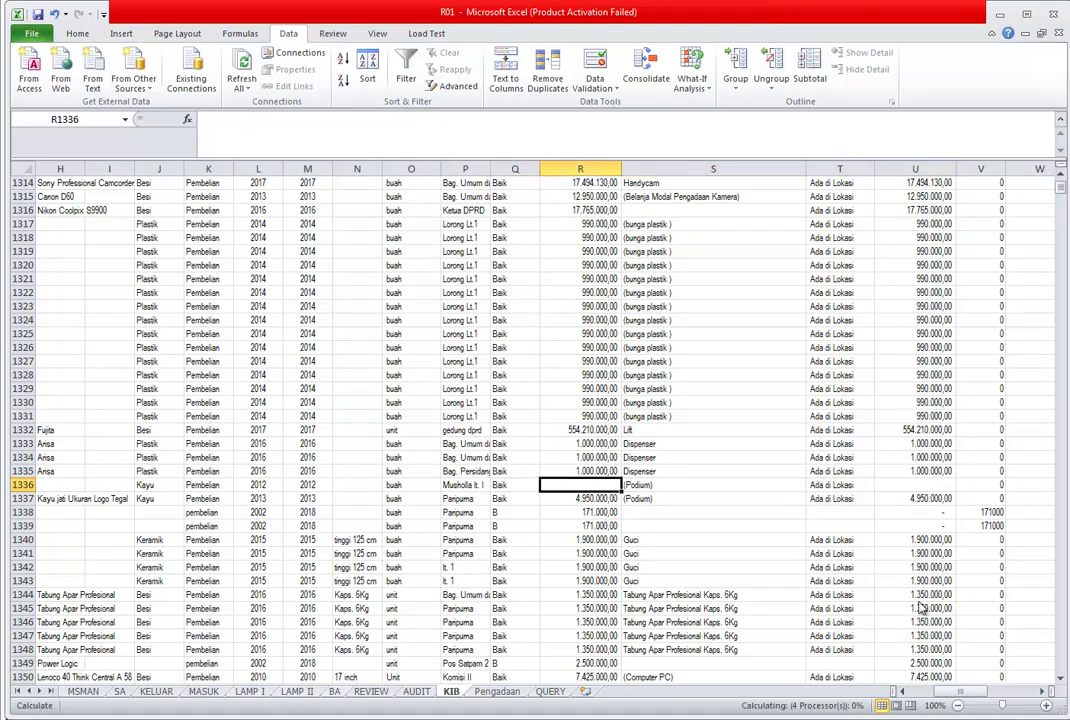
# - Inspect the SELISIH for account 2.05.02 in cell M47 of the BA sheet
pyautogui.click(334, 691)
pyautogui.scroll(20, 1013, 544)
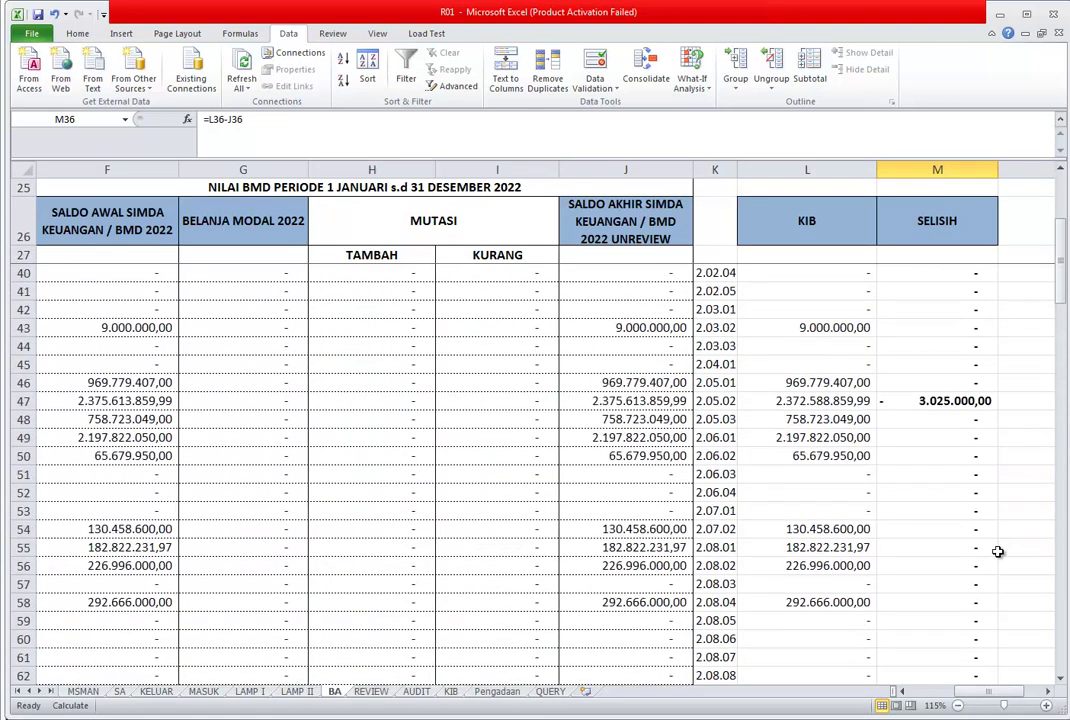
pyautogui.scroll(-3, 982, 485)
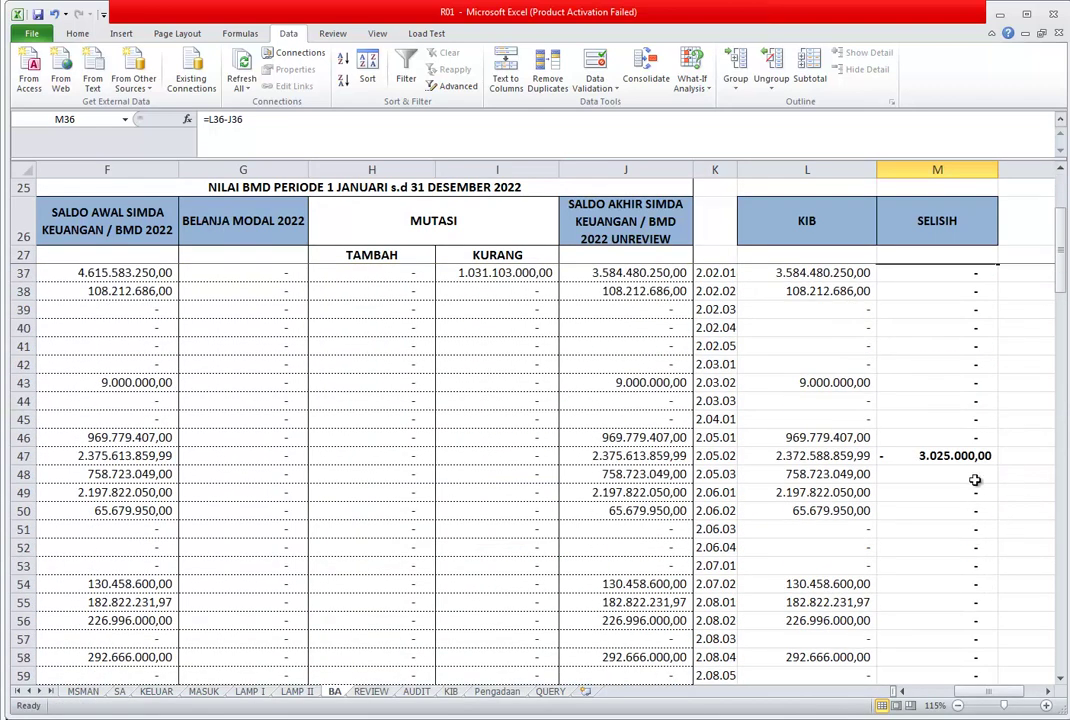
pyautogui.click(965, 458)
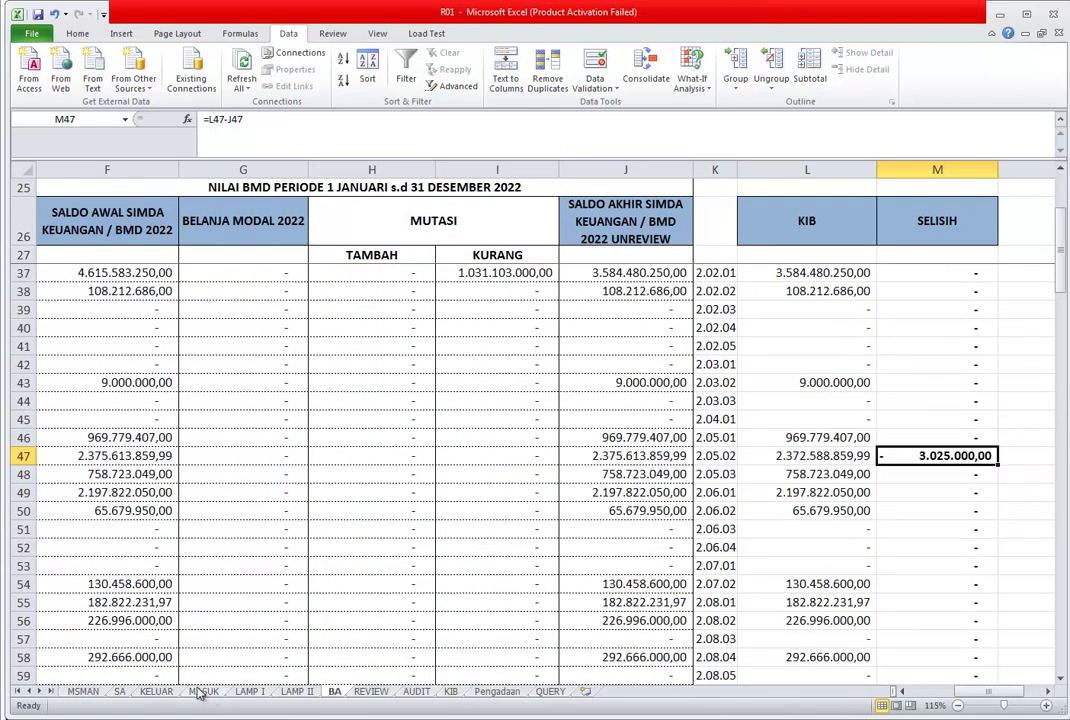
# - Restore 3025000 in R1336 and U1336 of the Podium record on the KIB sheet
pyautogui.click(450, 694)
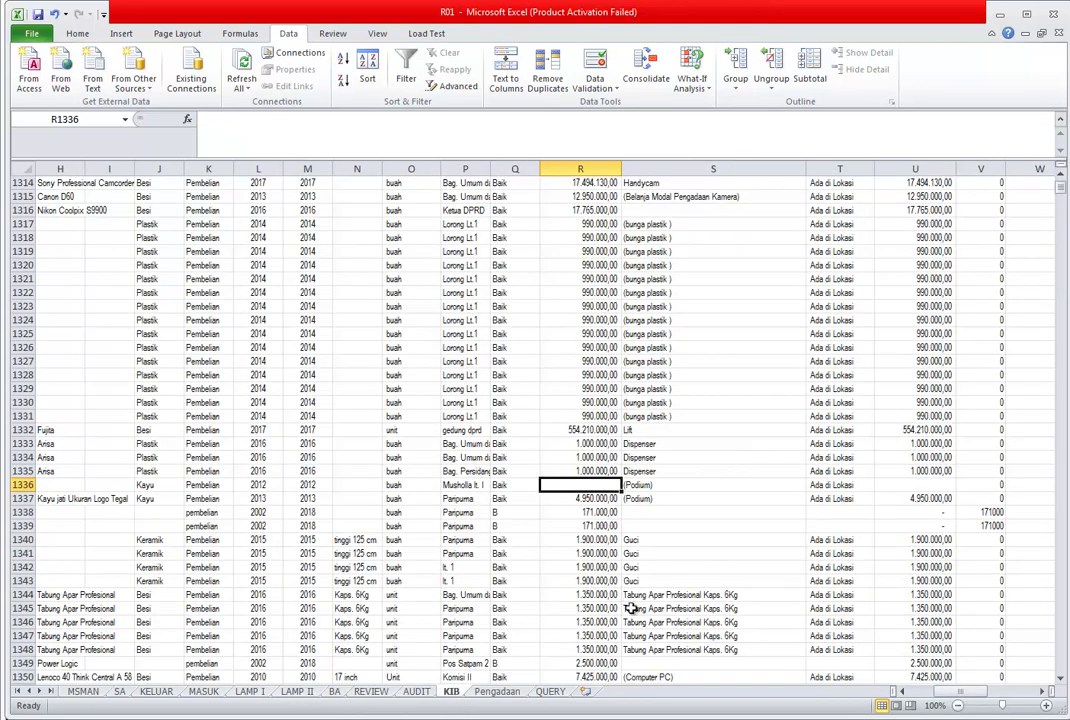
pyautogui.write('3025000')
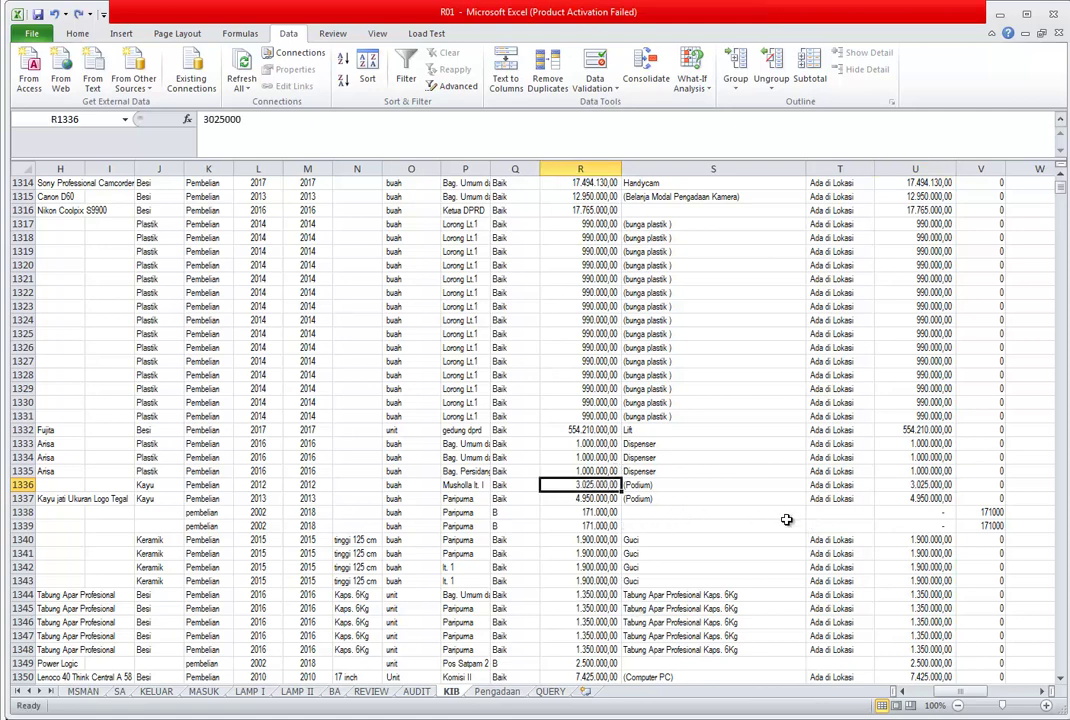
pyautogui.scroll(3, 872, 514)
pyautogui.scroll(-3, 885, 531)
pyautogui.scroll(3, 900, 535)
pyautogui.scroll(-3, 909, 538)
pyautogui.click(930, 430)
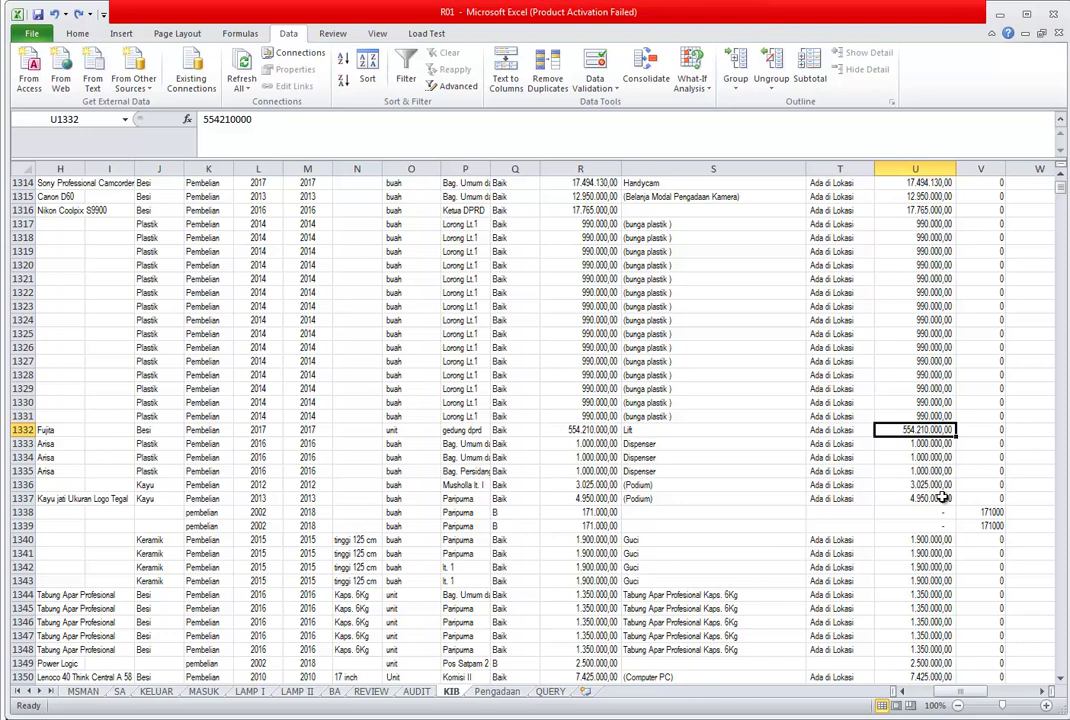
# - Recheck the SELISIH column on the BA sheet from account 2.05.02 down to the rows below the totals
pyautogui.click(334, 691)
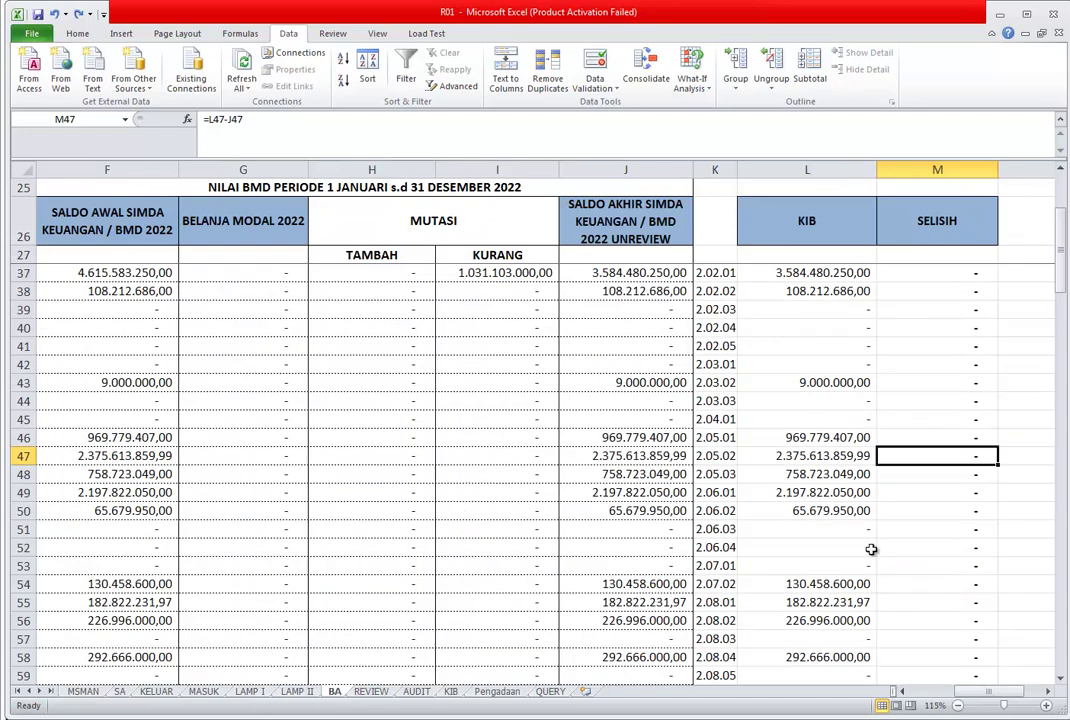
pyautogui.scroll(-20, 917, 571)
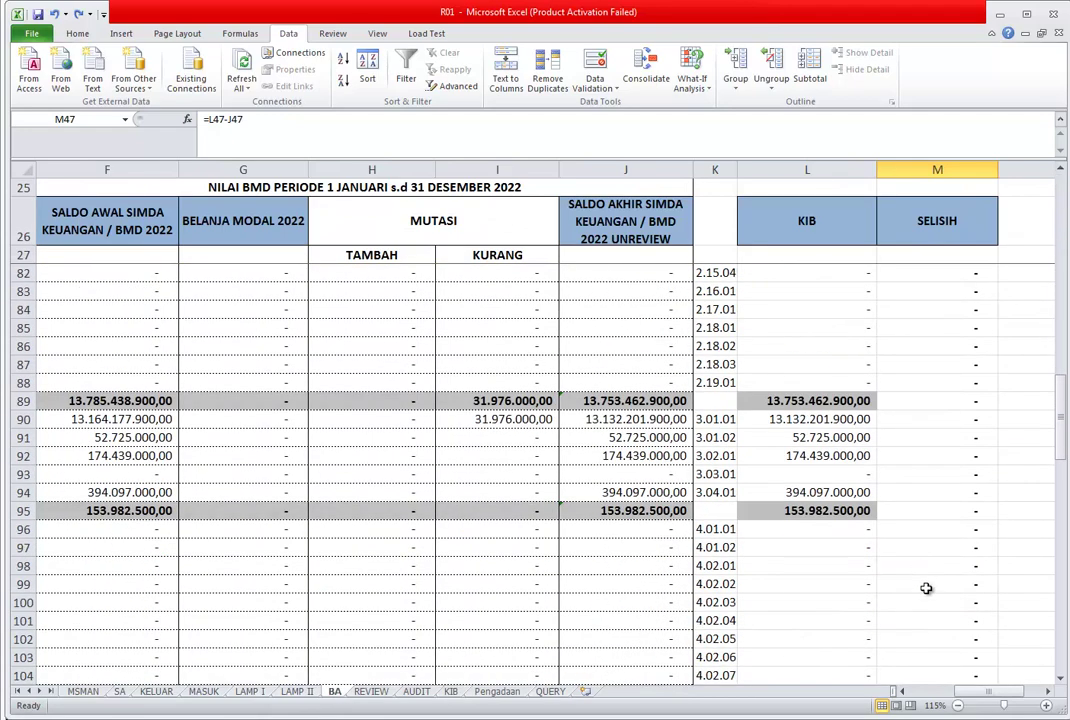
pyautogui.scroll(-9, 812, 602)
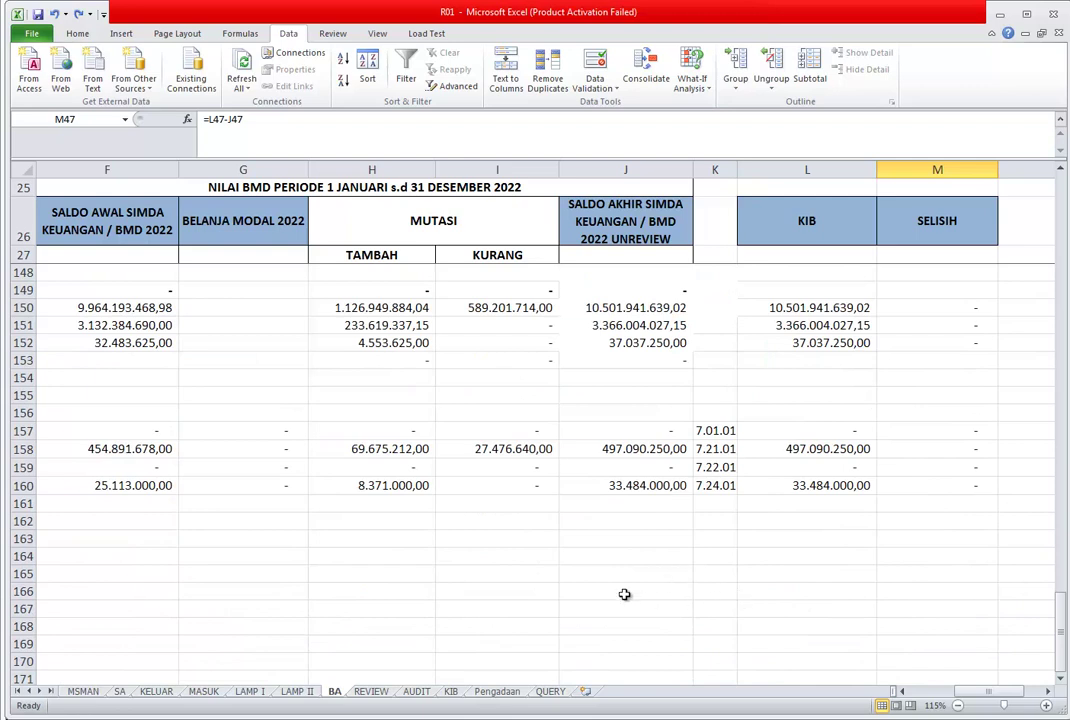
# - Review the PERHITUNGAN PENYUSUTAN 2021 columns on the MASUK sheet and inspect the Kode Nrc formula in AQ18
pyautogui.click(203, 691)
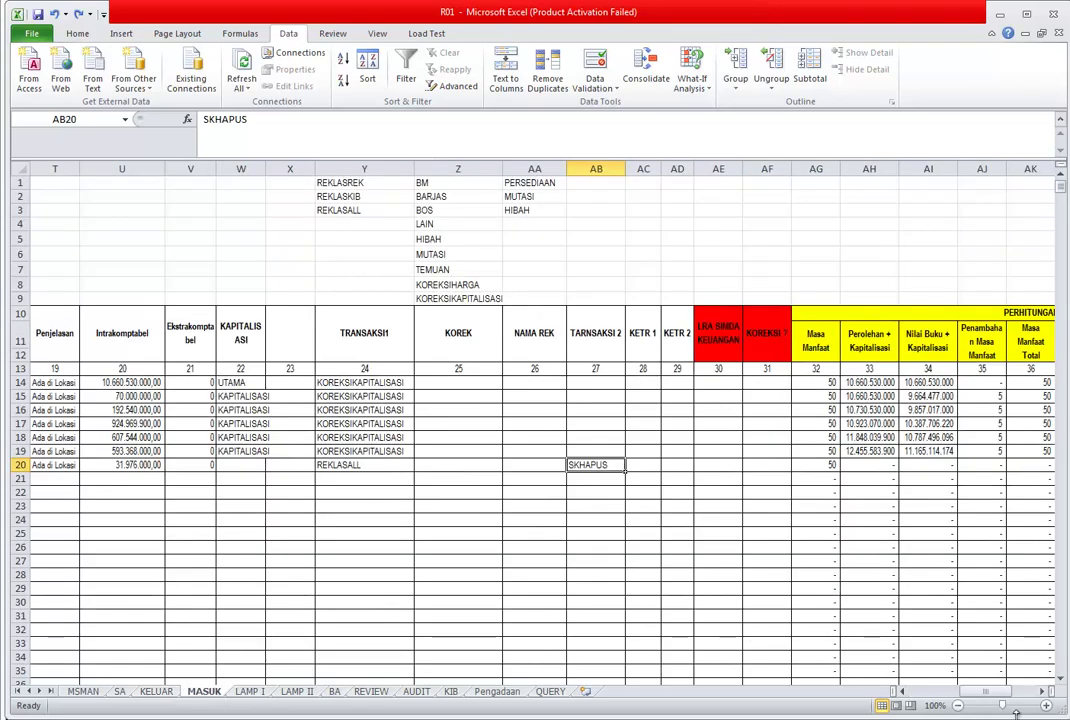
pyautogui.hscroll(5, 845, 590)
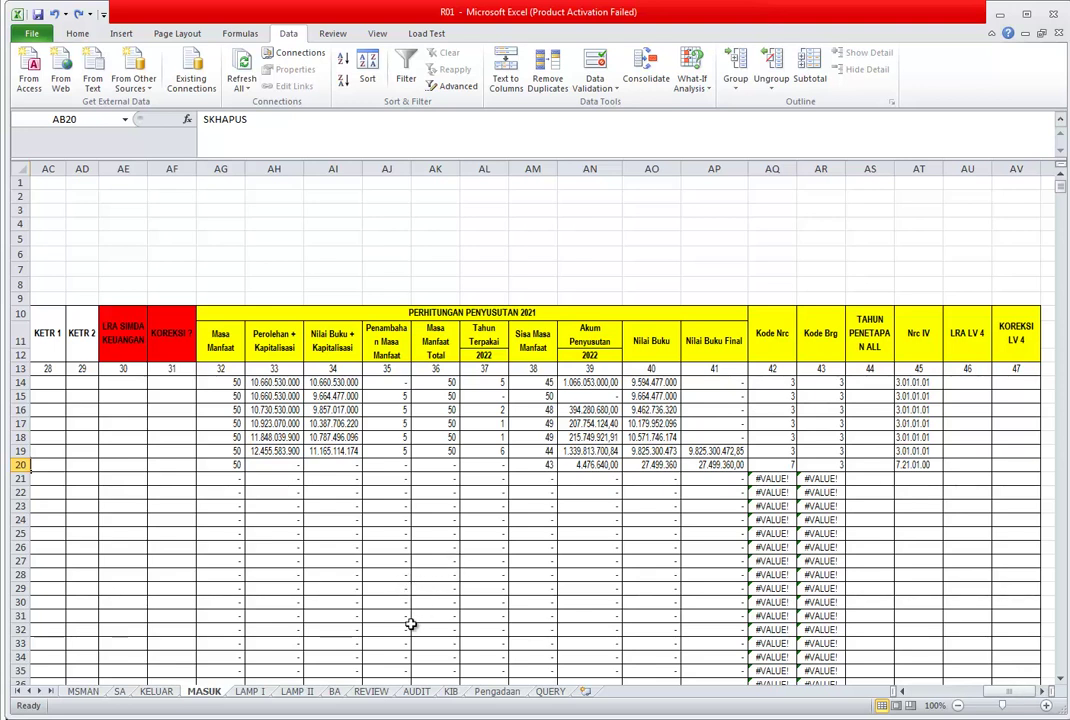
pyautogui.moveTo(258, 423); pyautogui.dragTo(742, 437)
pyautogui.click(770, 437)
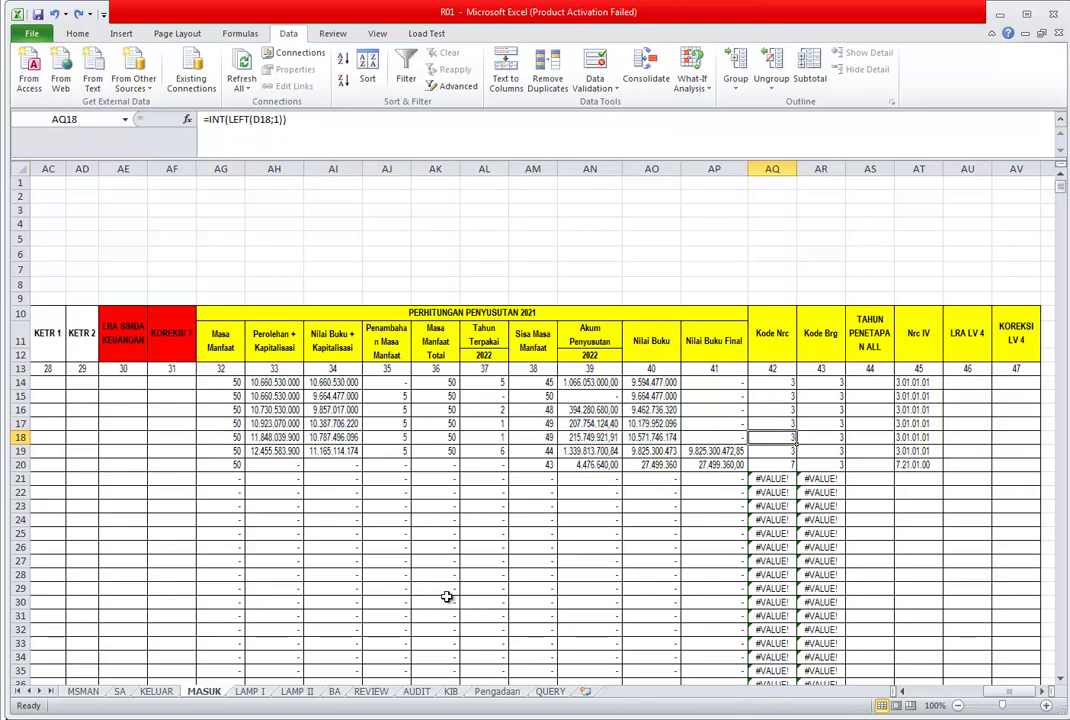
# - Review the totals on the BA sheet and the SELISIH values in M150:M152 below them
pyautogui.click(334, 691)
pyautogui.scroll(8, 770, 540)
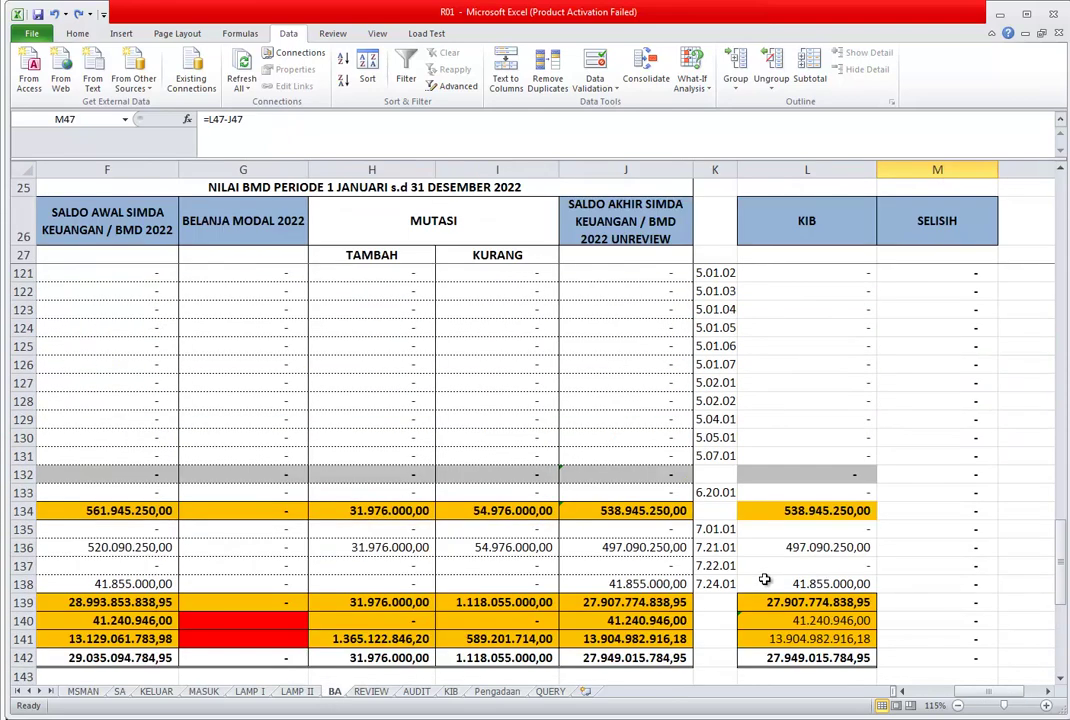
pyautogui.scroll(-8, 772, 575)
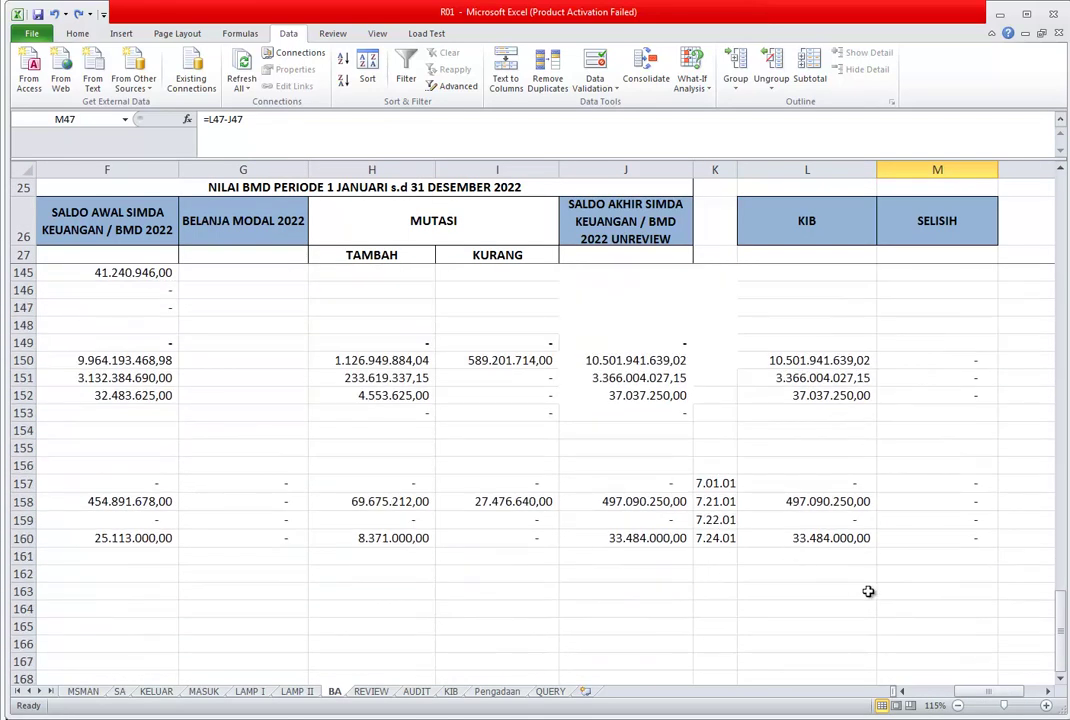
pyautogui.moveTo(980, 363); pyautogui.dragTo(977, 398)
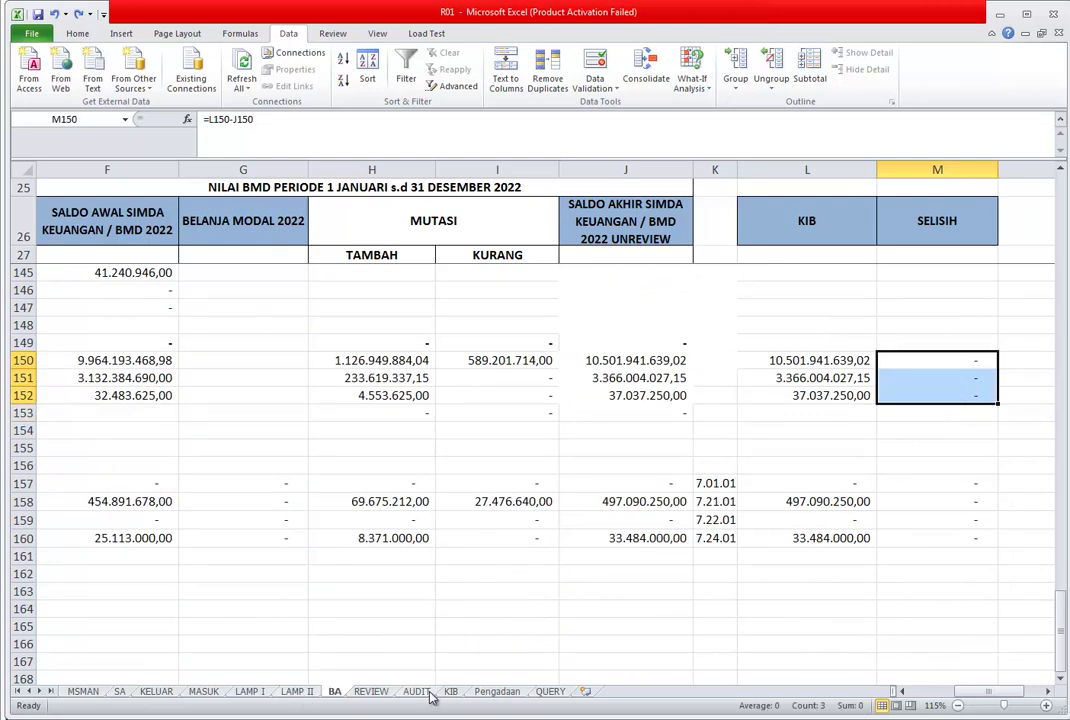
# - Inspect the Nrc IV formula in AT17 and the Nilai Buku Final formula in AP17 on the MASUK sheet
pyautogui.click(204, 692)
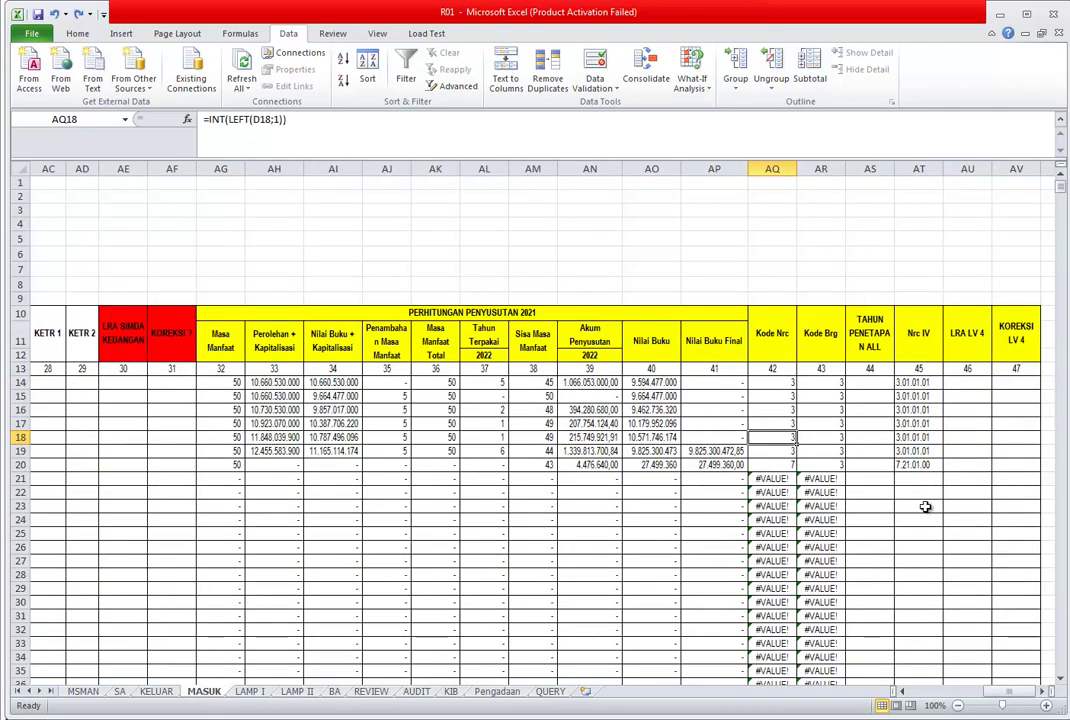
pyautogui.press('Up')
pyautogui.press('Right')
pyautogui.press('Right')
pyautogui.press('Right')
pyautogui.press('Right')
pyautogui.press('Right')
pyautogui.press('Right')
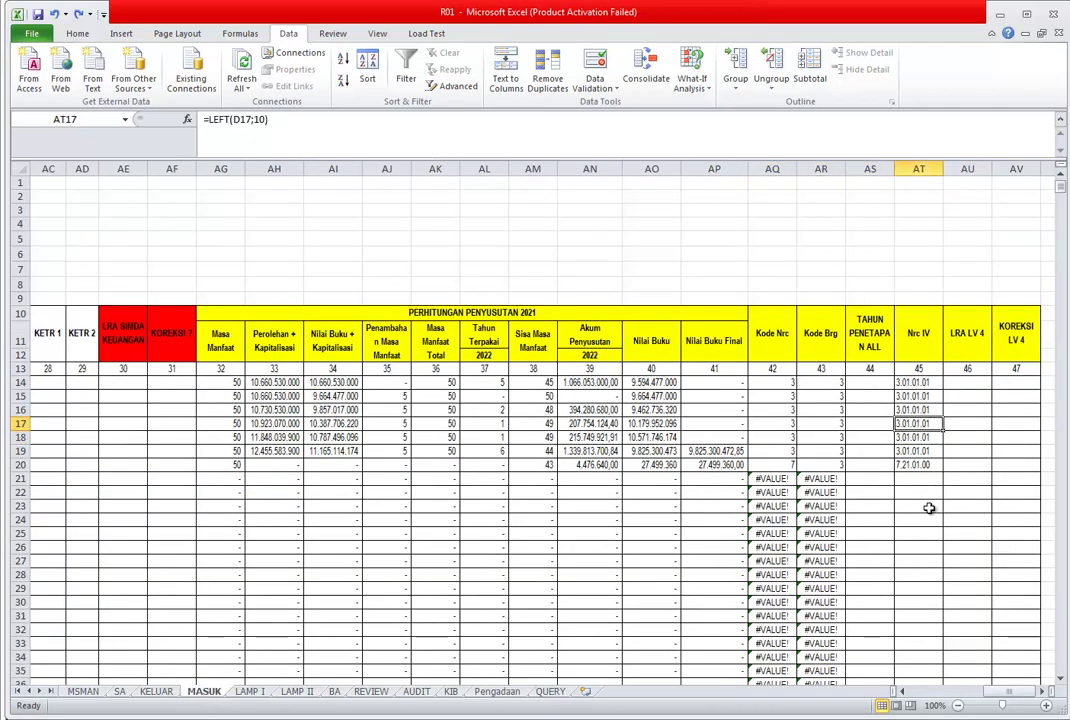
pyautogui.press('Left')
pyautogui.press('Left')
pyautogui.press('Left')
pyautogui.press('Left')
pyautogui.press('Left')
pyautogui.press('Left')
pyautogui.press('Left')
pyautogui.press('Left')
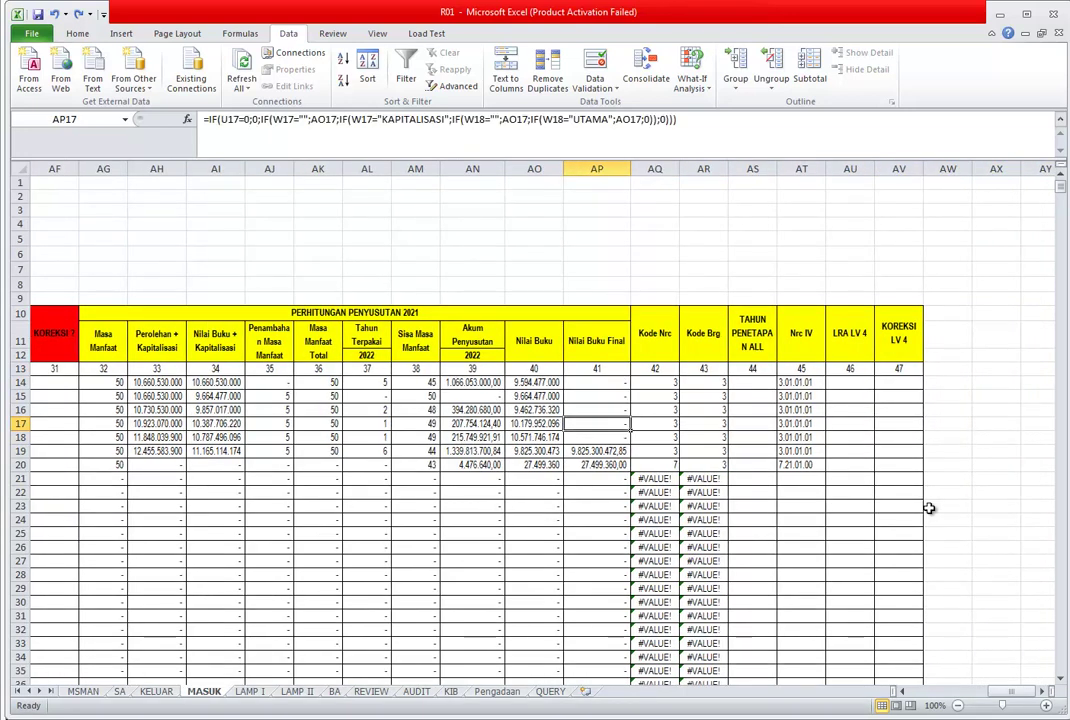
# - Clear the Akum Penyusutan formula in AN19 on the MASUK sheet
pyautogui.press('Down')
pyautogui.press('Down')
pyautogui.press('Right')
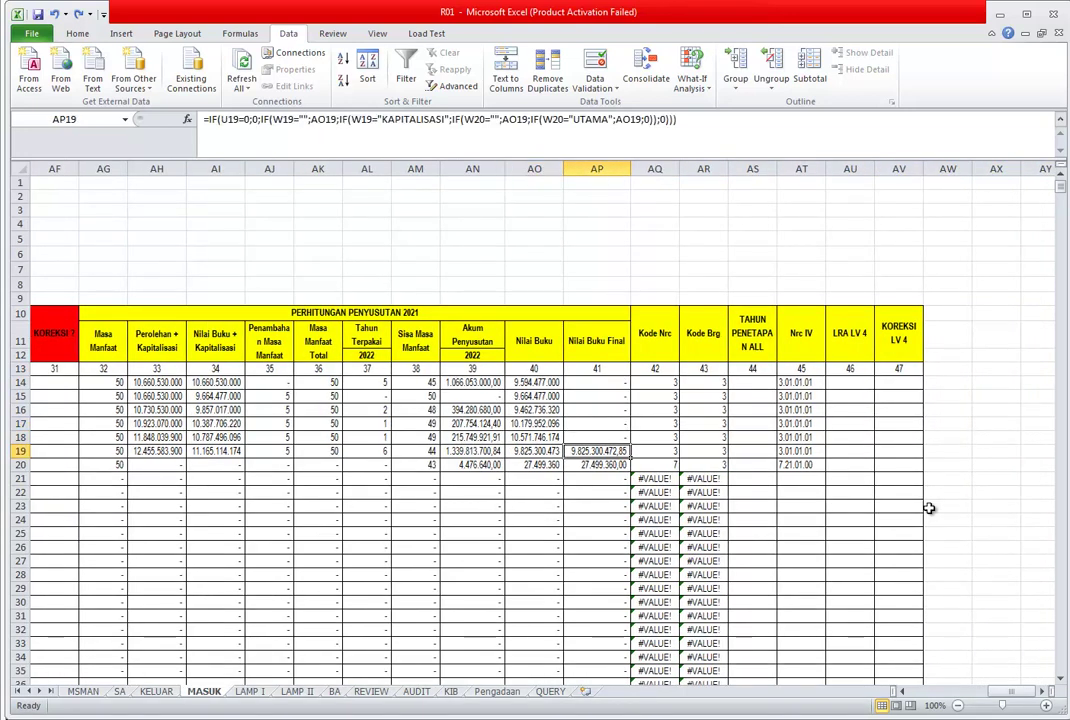
pyautogui.press('Left')
pyautogui.press('Left')
pyautogui.press('Delete')
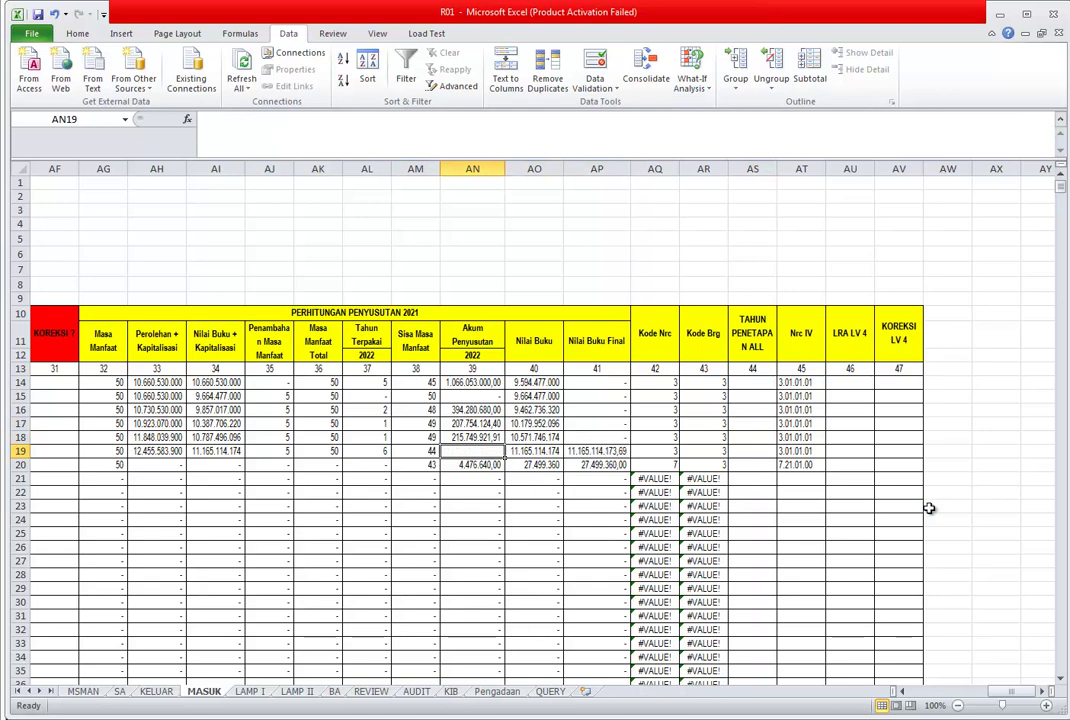
# - Check how the cleared depreciation affects the SELISIH in M151 and the totals rows on the BA sheet
pyautogui.click(334, 692)
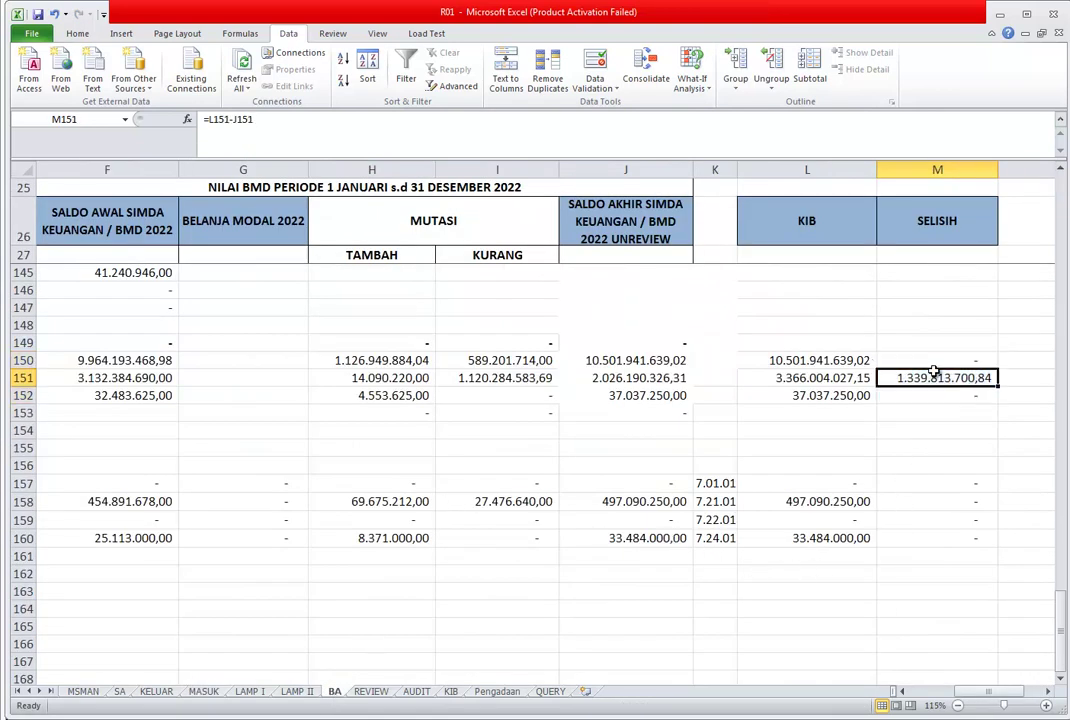
pyautogui.scroll(1, 924, 451)
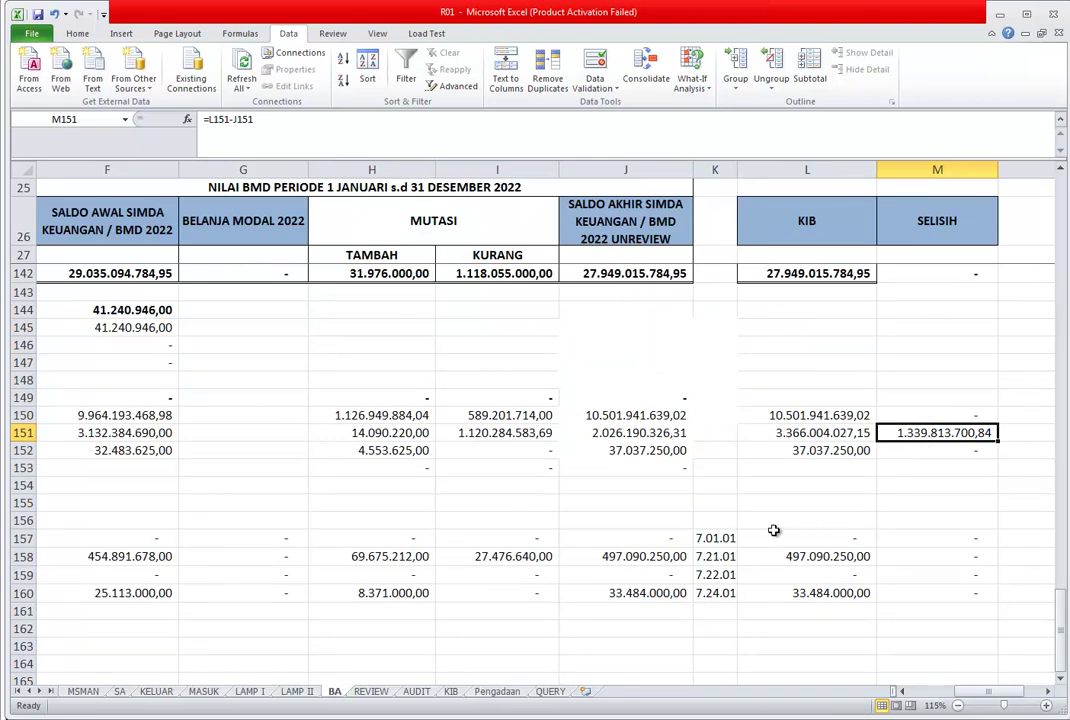
pyautogui.scroll(1, 948, 447)
pyautogui.scroll(-1, 950, 485)
pyautogui.scroll(1, 950, 485)
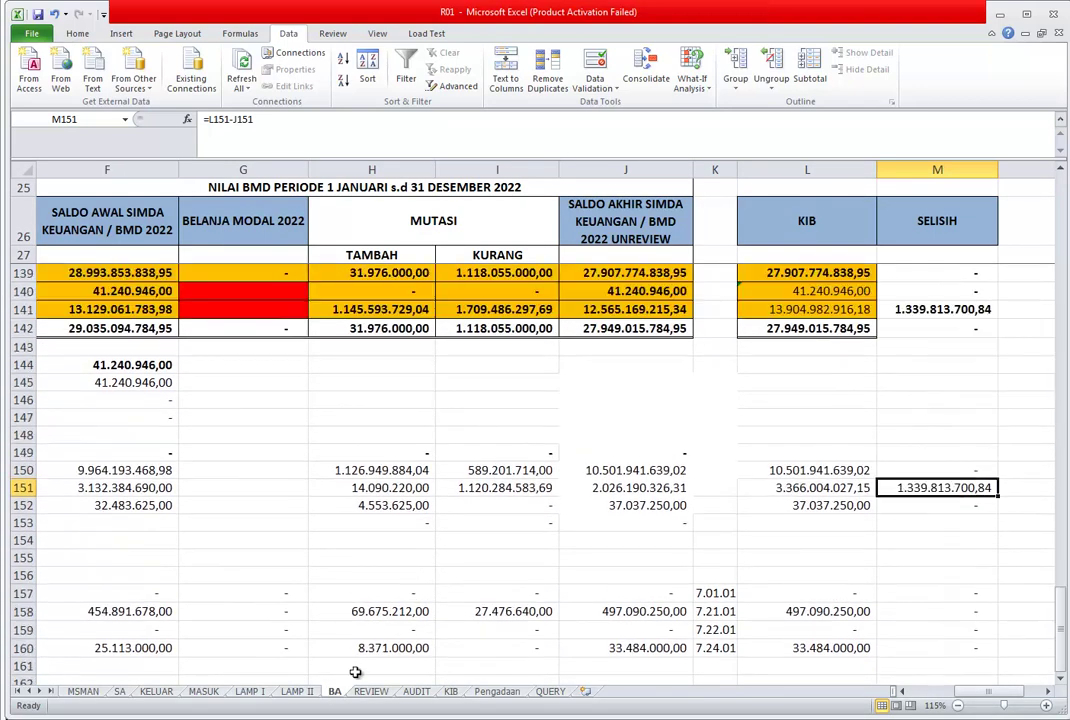
# - Undo the clearing of AN19 on the MASUK sheet and recheck the SELISIH column throughout the BA sheet
pyautogui.click(203, 691)
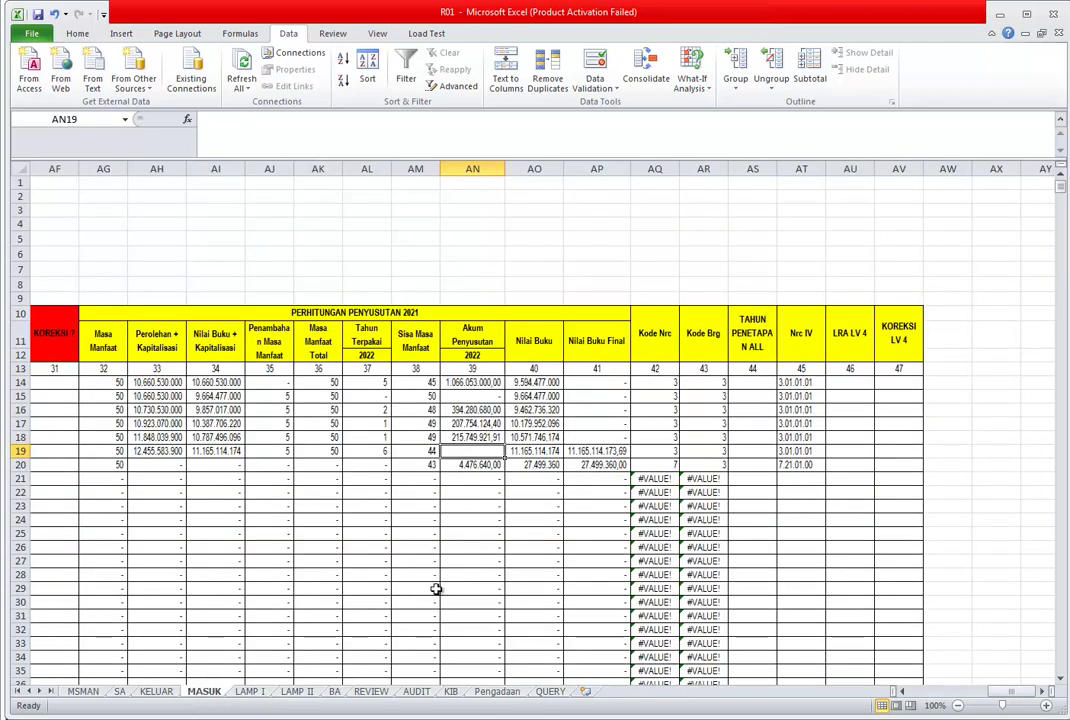
pyautogui.hotkey('ctrl', 'z')
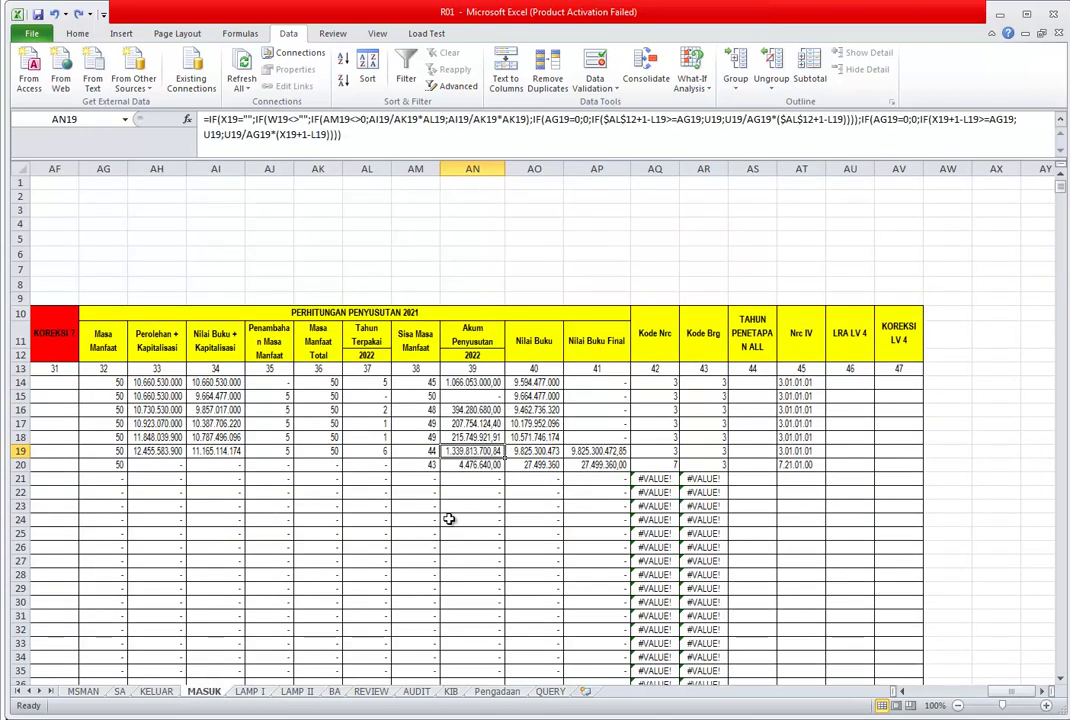
pyautogui.click(336, 691)
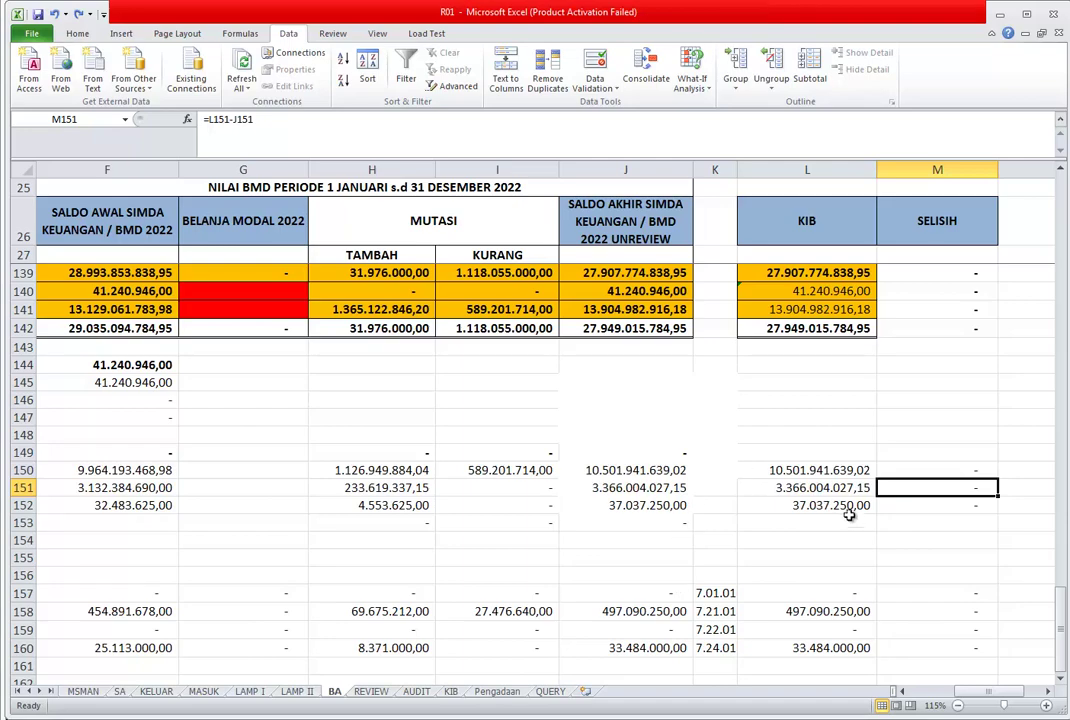
pyautogui.scroll(2, 864, 518)
pyautogui.scroll(-3, 953, 501)
pyautogui.click(963, 455)
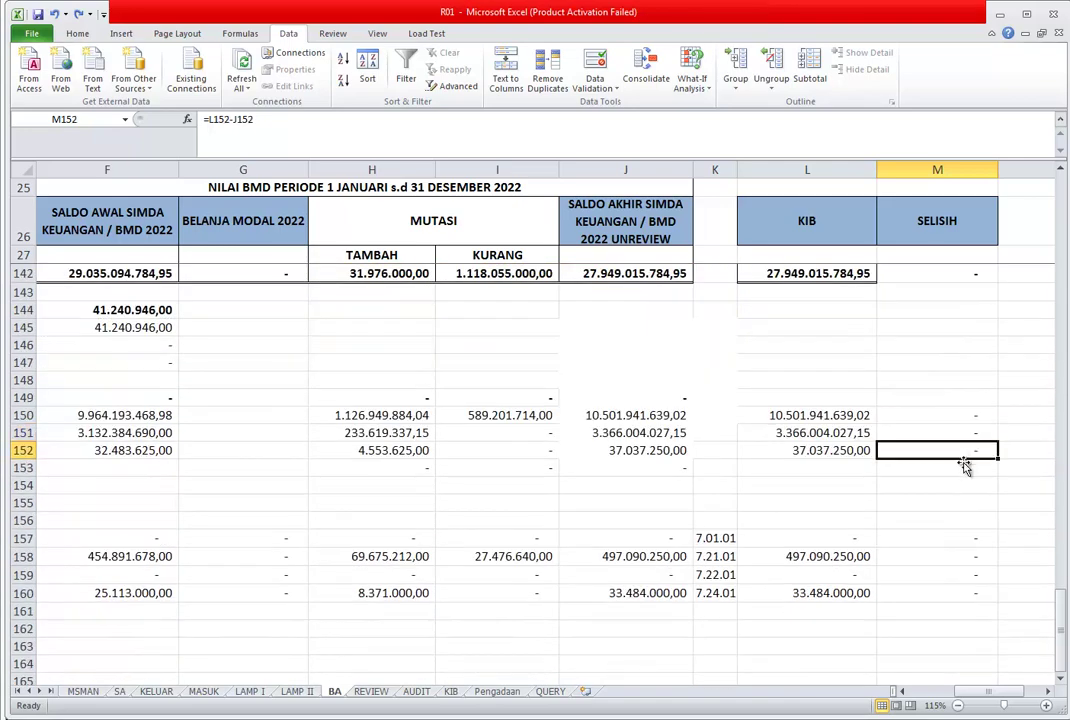
pyautogui.scroll(-4, 965, 540)
pyautogui.scroll(20, 956, 583)
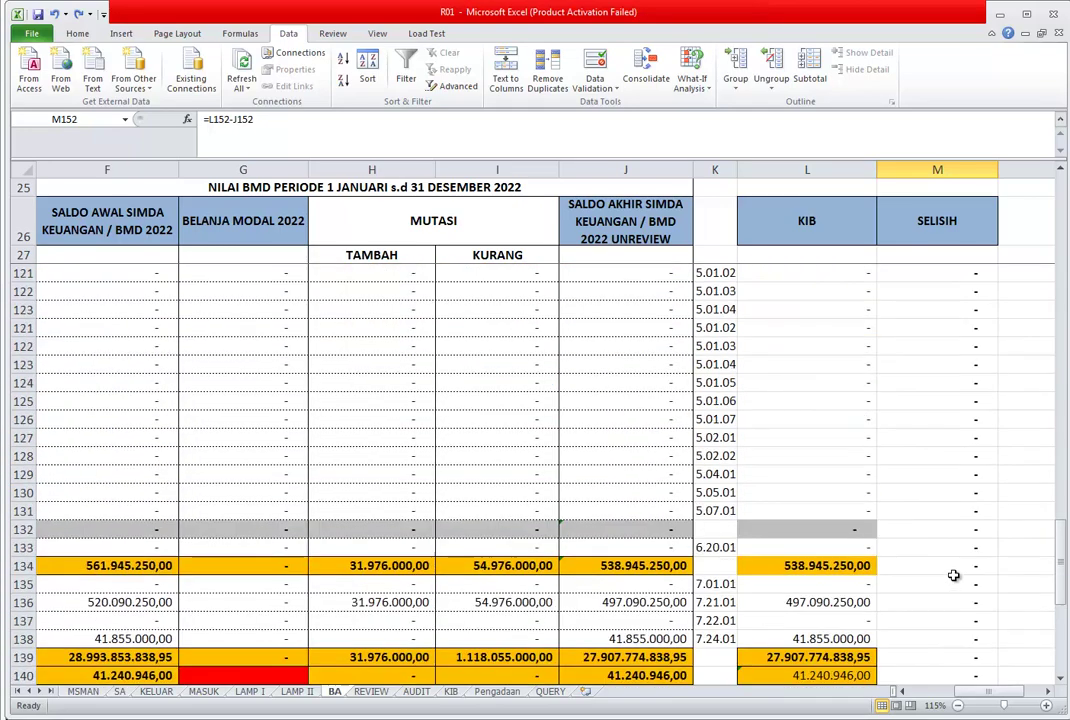
pyautogui.scroll(20, 737, 544)
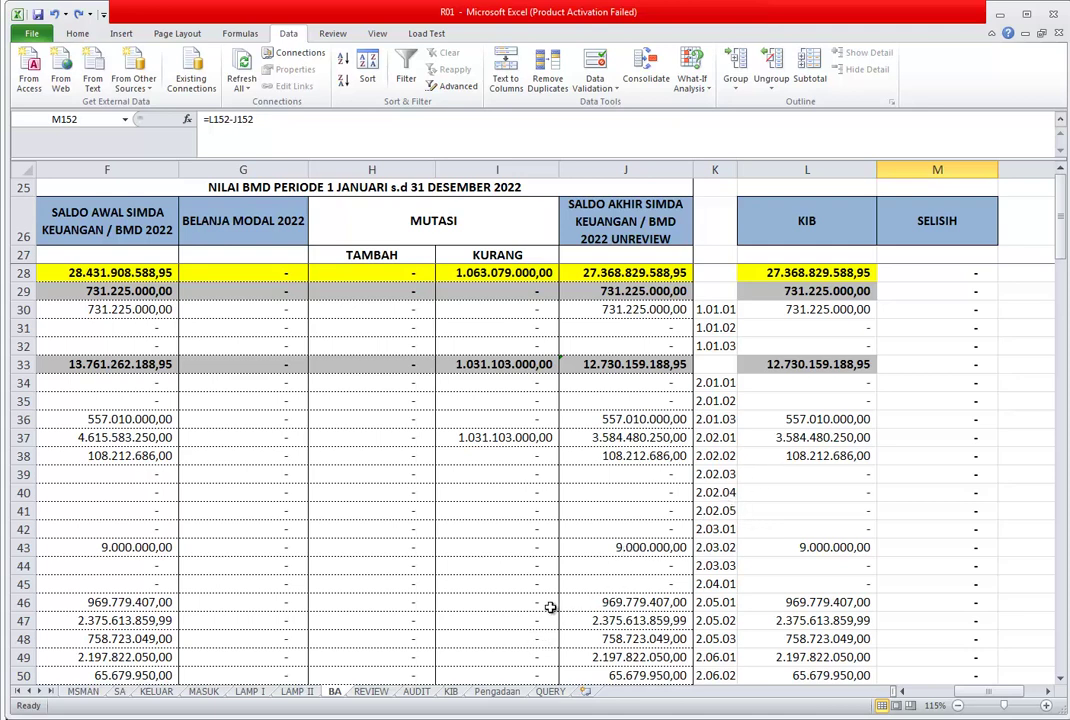
# - View the PENGELUARAN and PEMASUKAN column groups on the REVIEW sheet
pyautogui.click(369, 691)
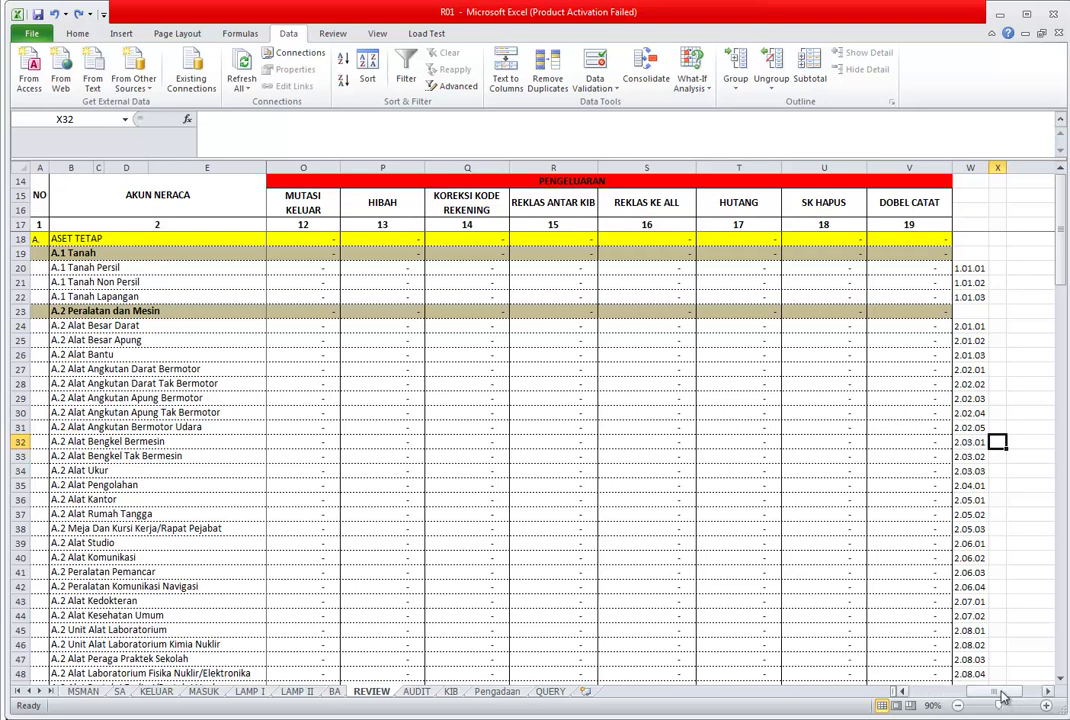
pyautogui.click(936, 691)
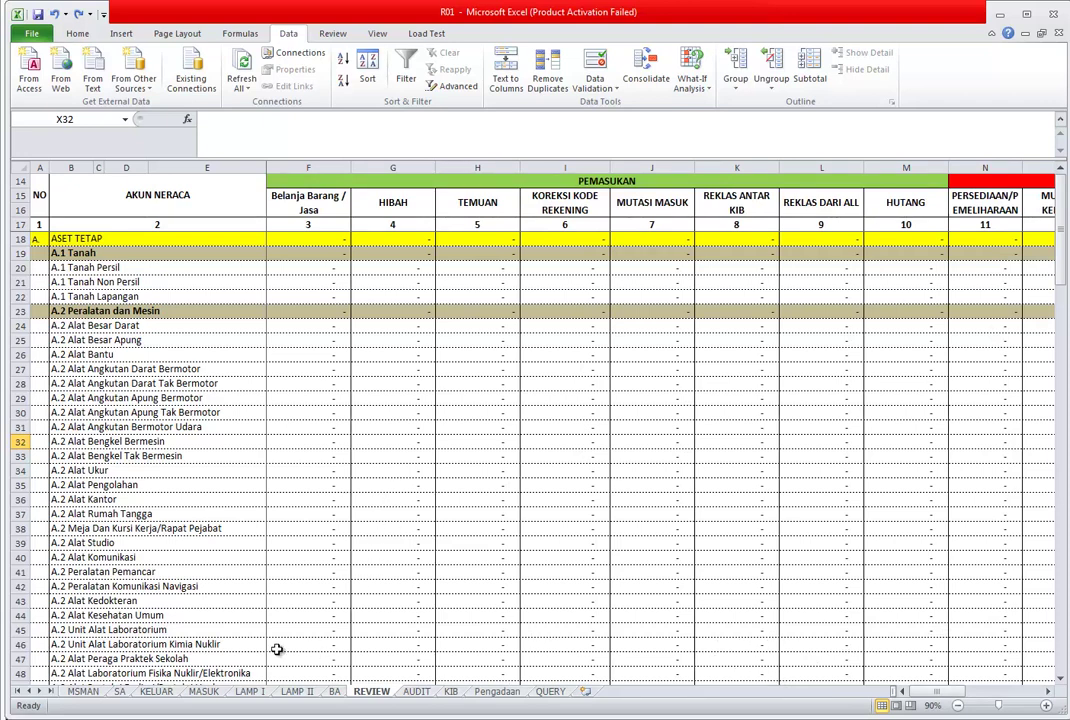
# - Examine the transaction columns of the REKLASALL record in row 20 on the MASUK sheet, through KETR 1 and KETR 2
pyautogui.click(203, 691)
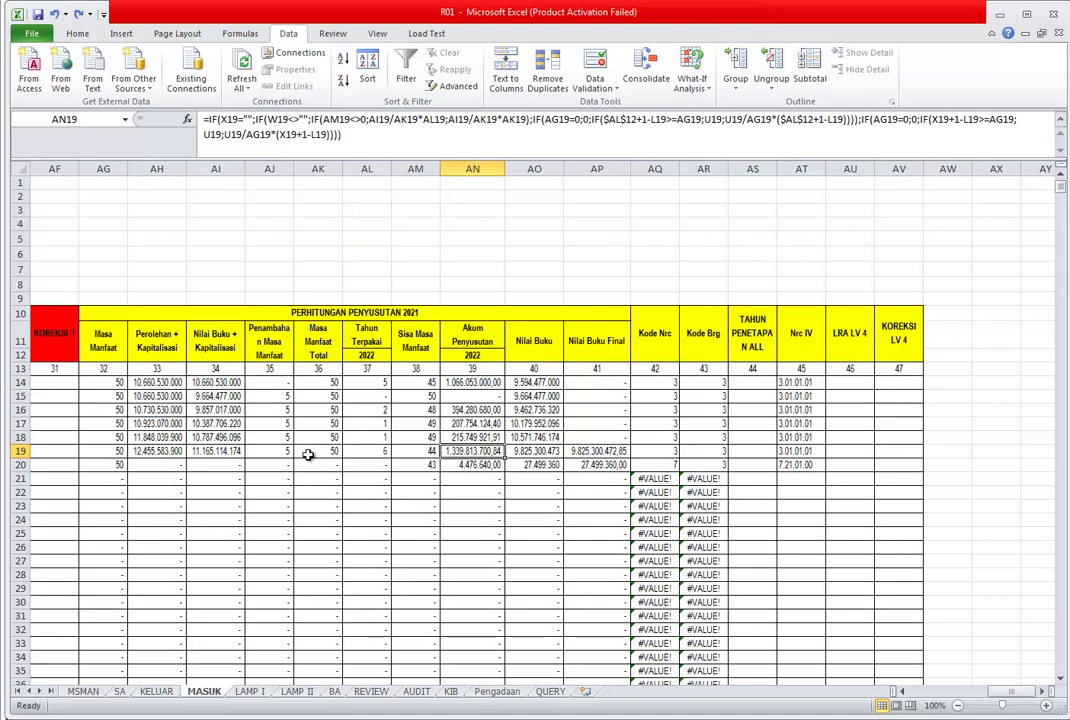
pyautogui.press('Left')
pyautogui.press('Left')
pyautogui.press('Left')
pyautogui.press('Left')
pyautogui.press('Left')
pyautogui.press('Left')
pyautogui.press('Left')
pyautogui.press('Left')
pyautogui.press('Left')
pyautogui.press('Left')
pyautogui.press('Left')
pyautogui.press('Left')
pyautogui.press('Left')
pyautogui.press('Left')
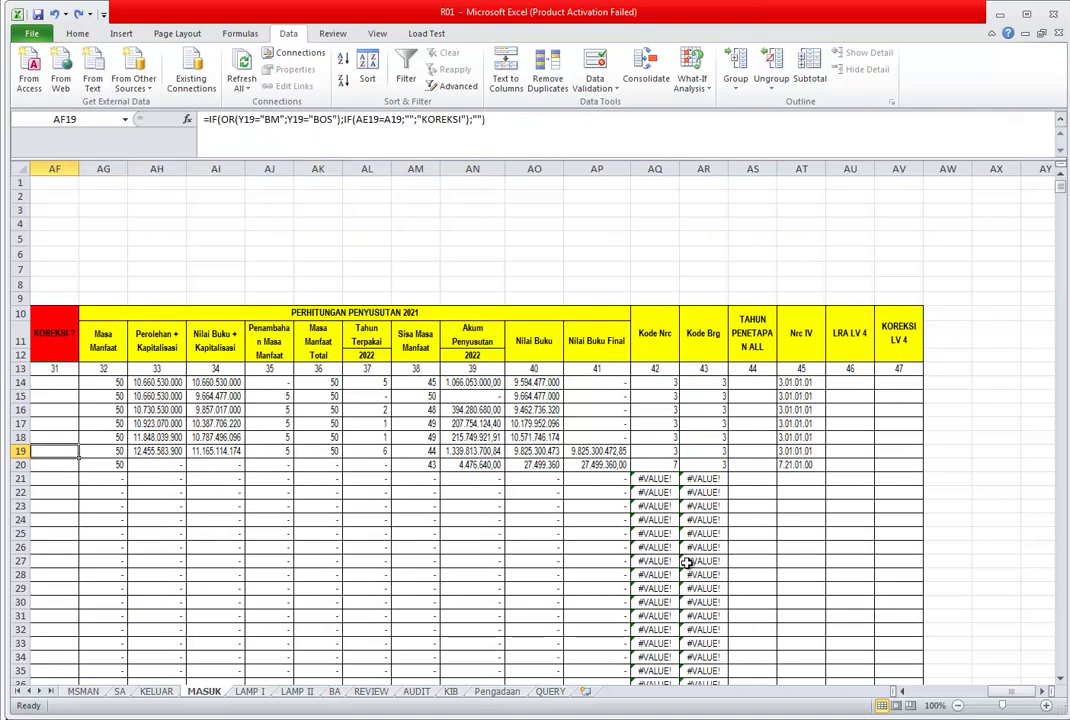
pyautogui.press('Left')
pyautogui.press('Left')
pyautogui.press('Left')
pyautogui.press('Left')
pyautogui.press('Left')
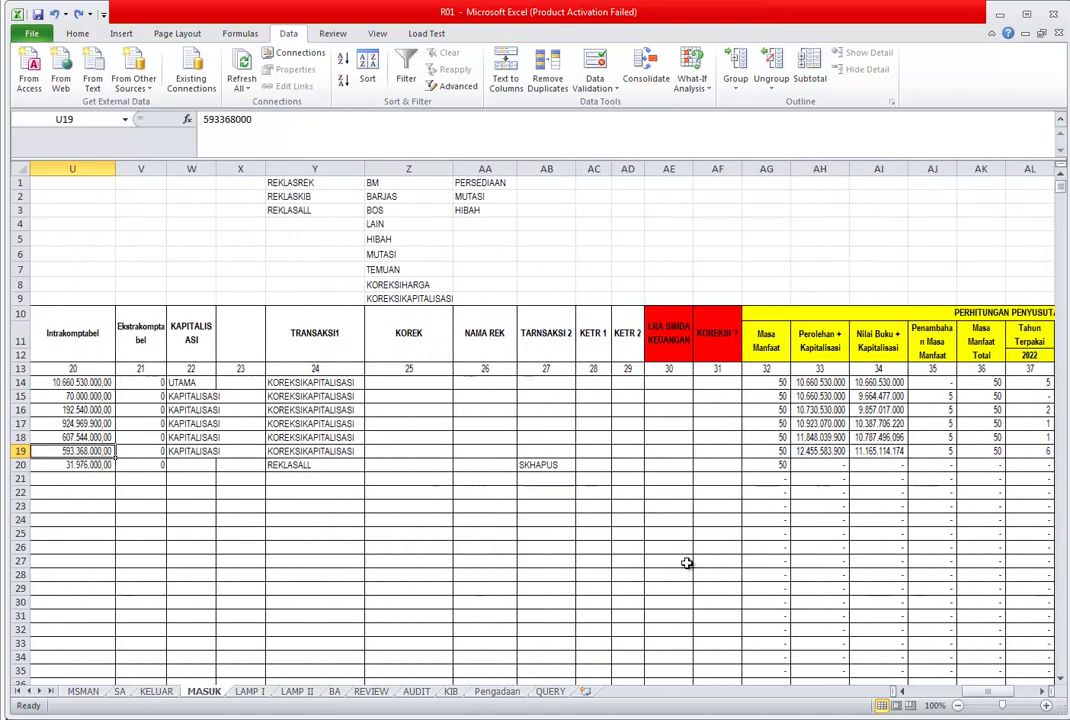
pyautogui.press('Down')
pyautogui.press('Right')
pyautogui.press('Right')
pyautogui.press('Right')
pyautogui.press('Right')
pyautogui.press('Right')
pyautogui.press('Right')
pyautogui.press('Right')
pyautogui.press('Right')
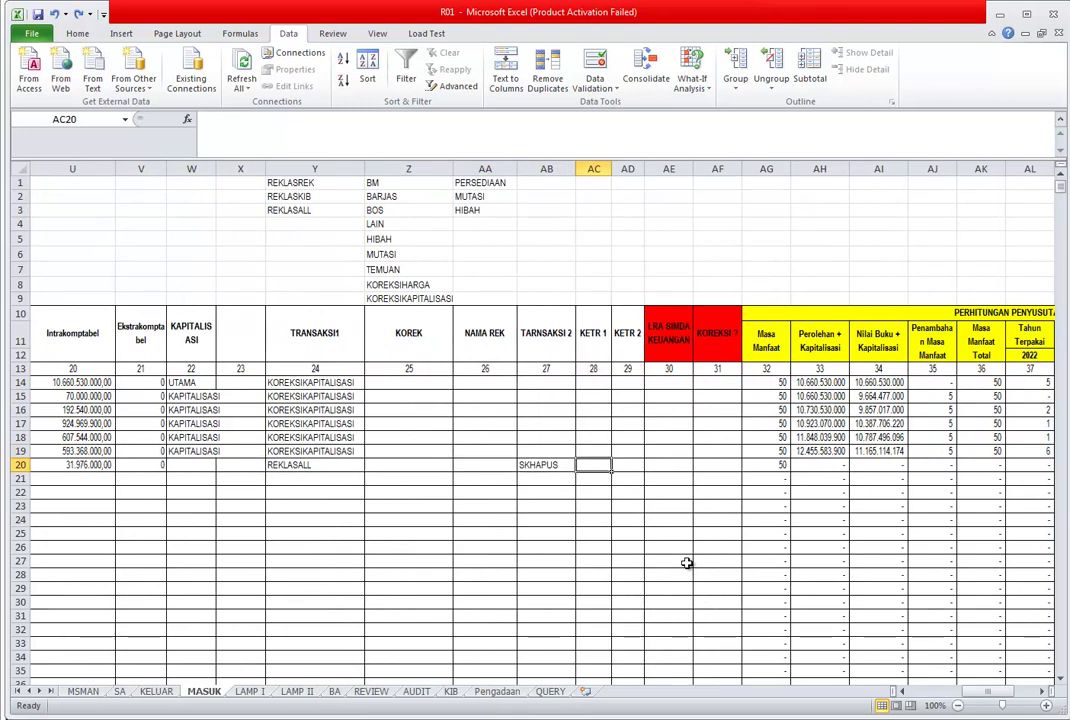
pyautogui.press('Right')
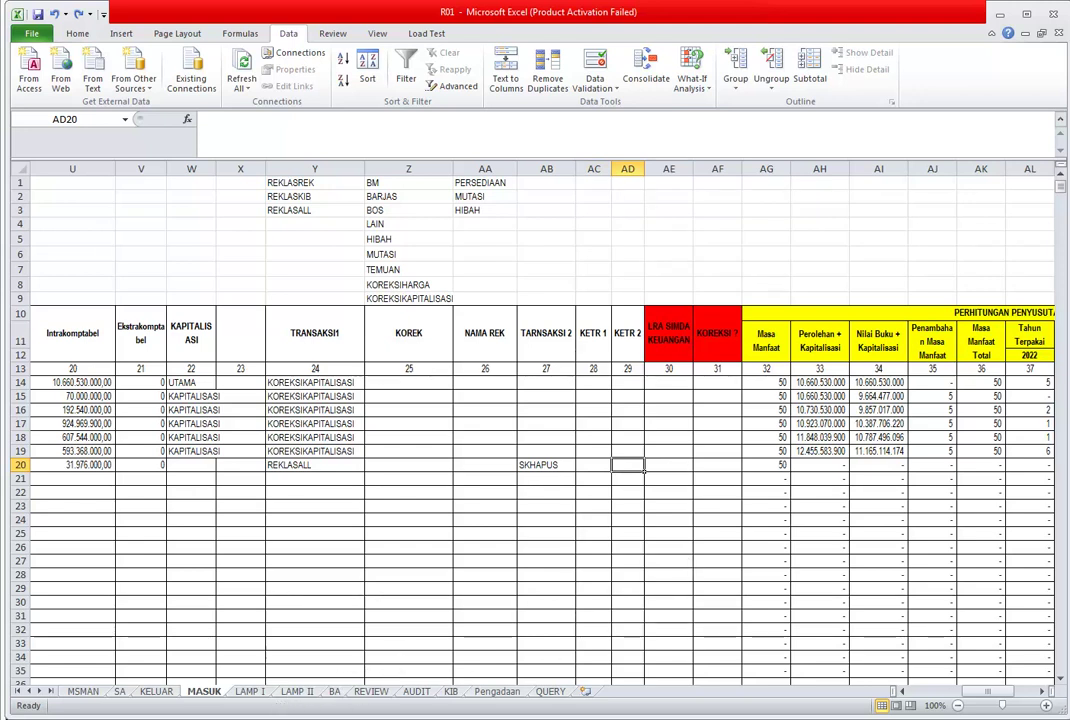
# - Inspect the SUMIFS criteria in I31 on the REVIEW sheet and enter REVIEW as KETR 1 in AC20 on the MASUK sheet
pyautogui.click(372, 692)
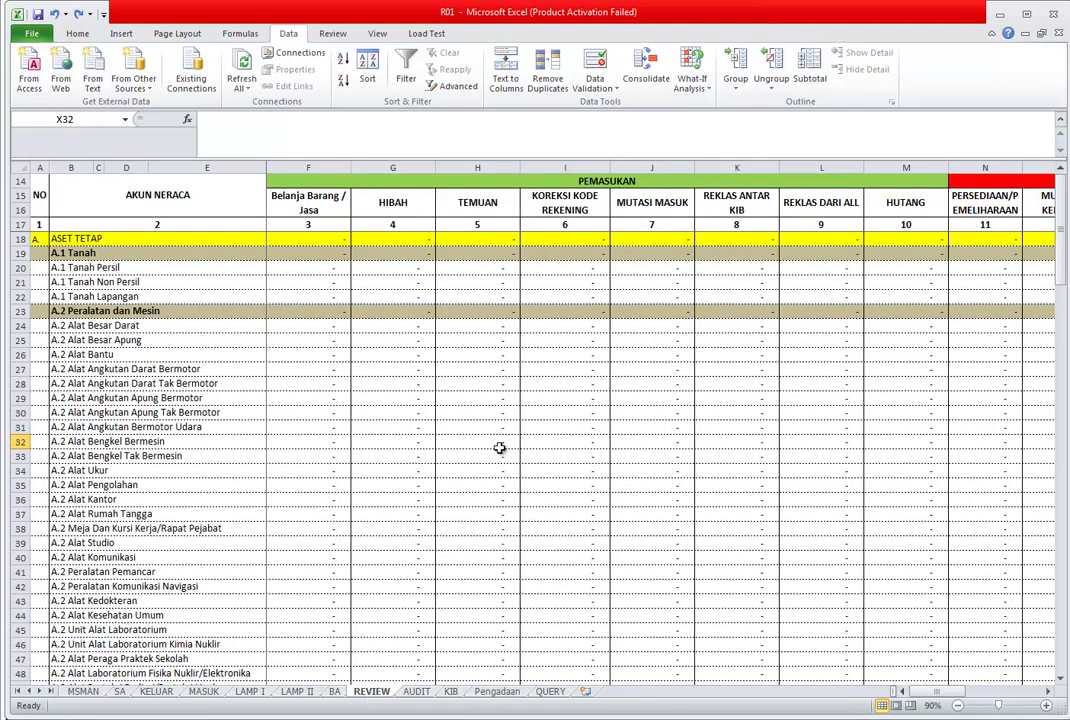
pyautogui.click(605, 427)
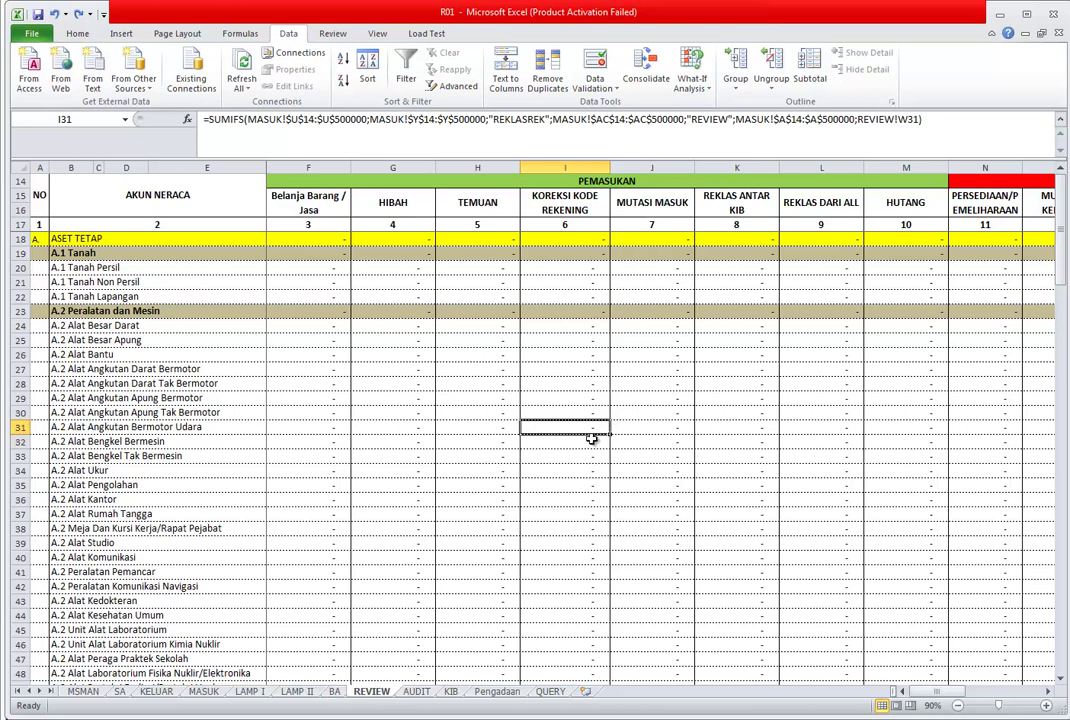
pyautogui.click(203, 692)
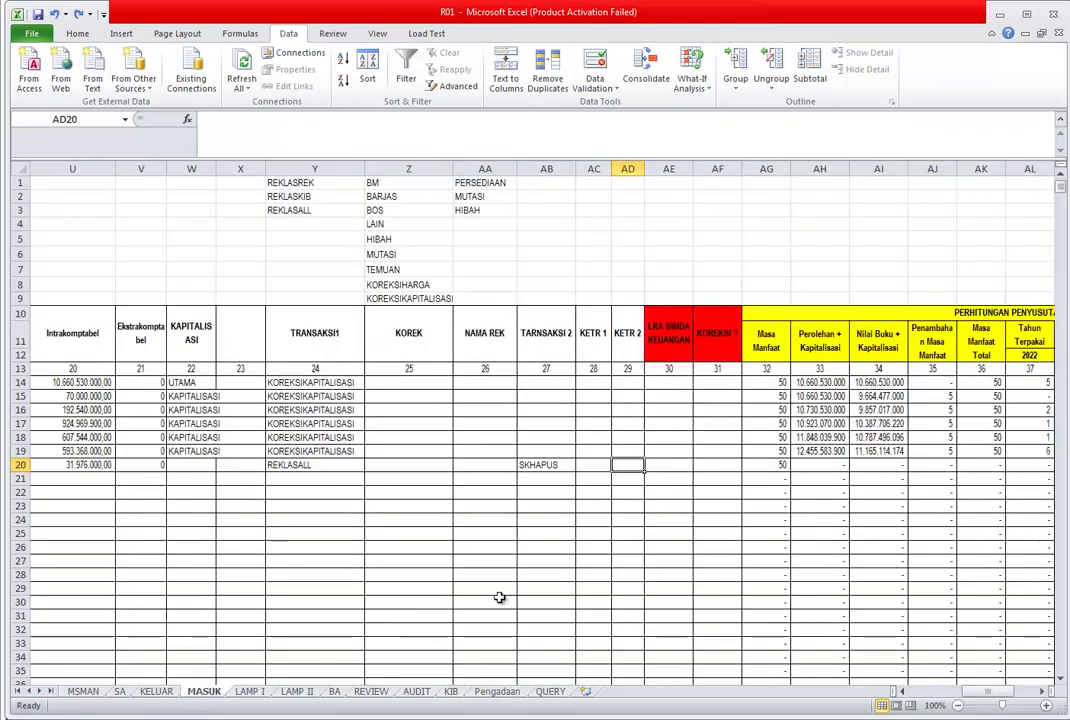
pyautogui.press('Left')
pyautogui.write('RE')
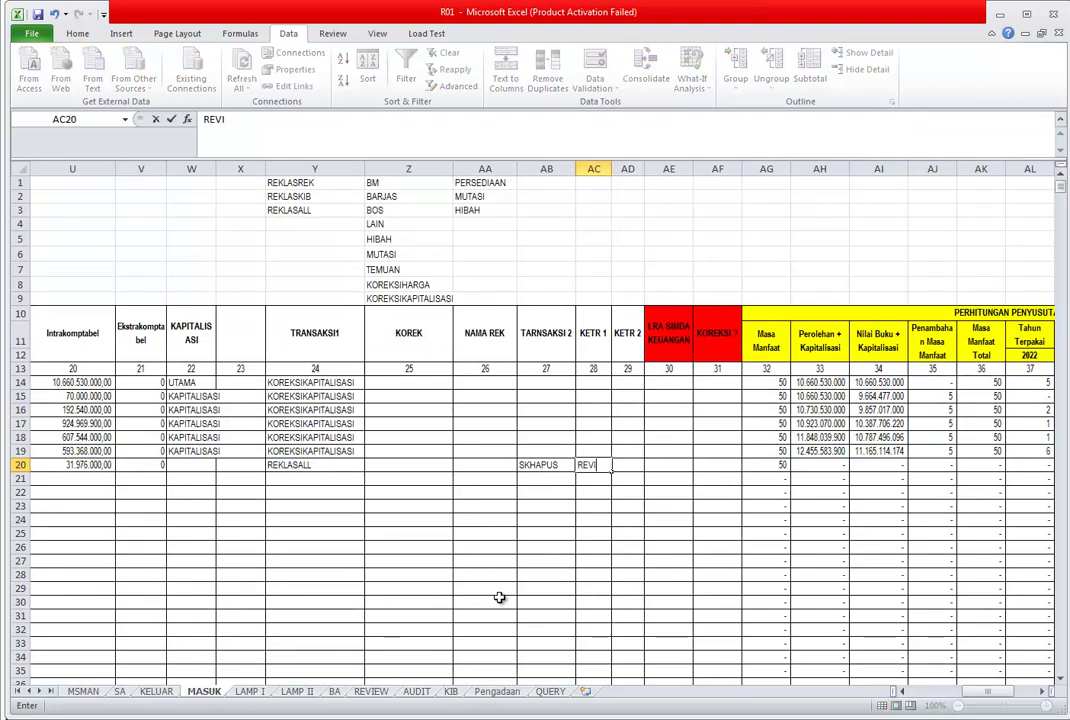
pyautogui.write('VIEW')
pyautogui.hotkey('ctrl', 'Return')
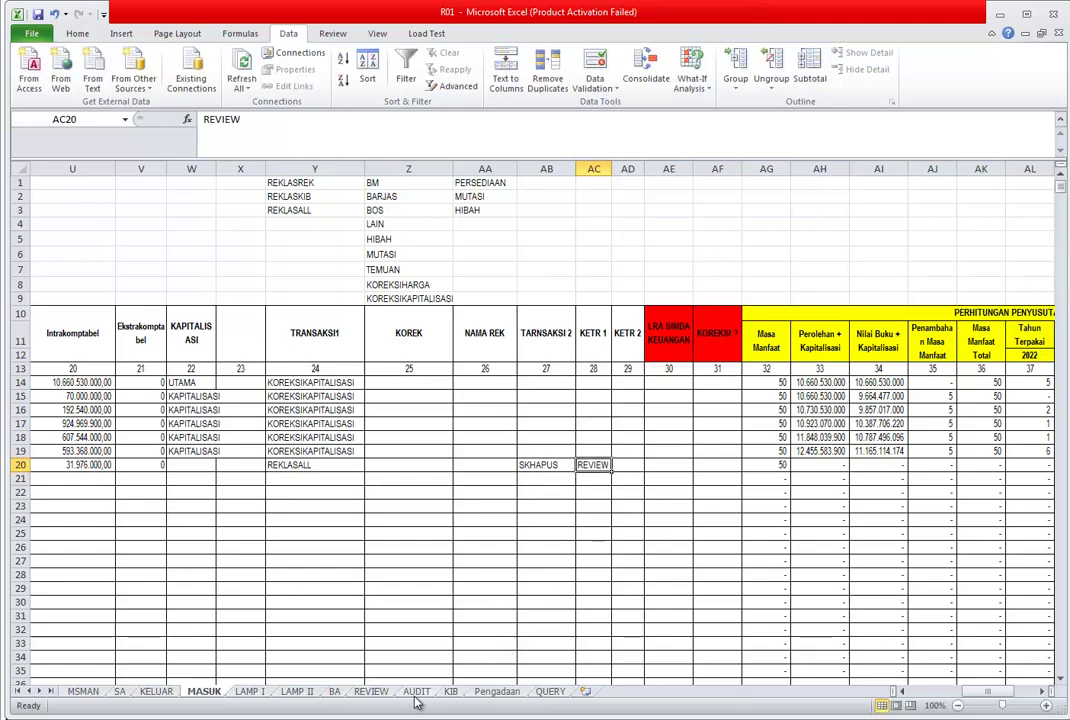
# - Inspect the REKLAS DARI ALL formula for C.2 Aset Lain-lain (Rusak Berat) in L126 on the REVIEW sheet
pyautogui.click(370, 691)
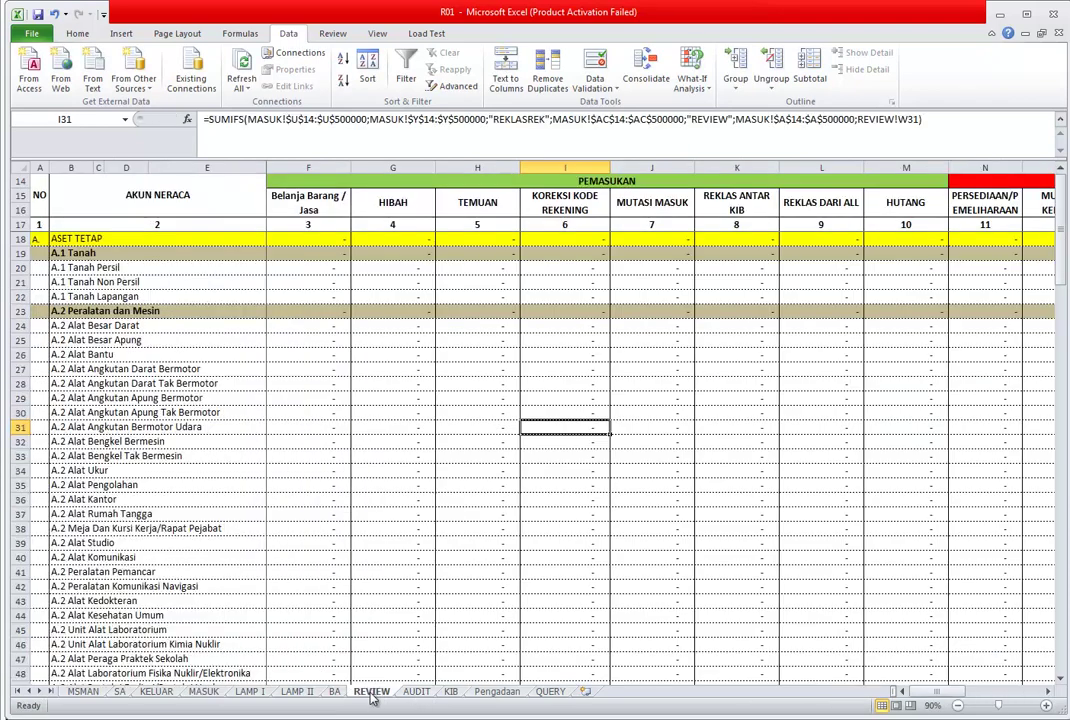
pyautogui.scroll(-20, 549, 598)
pyautogui.scroll(-11, 665, 621)
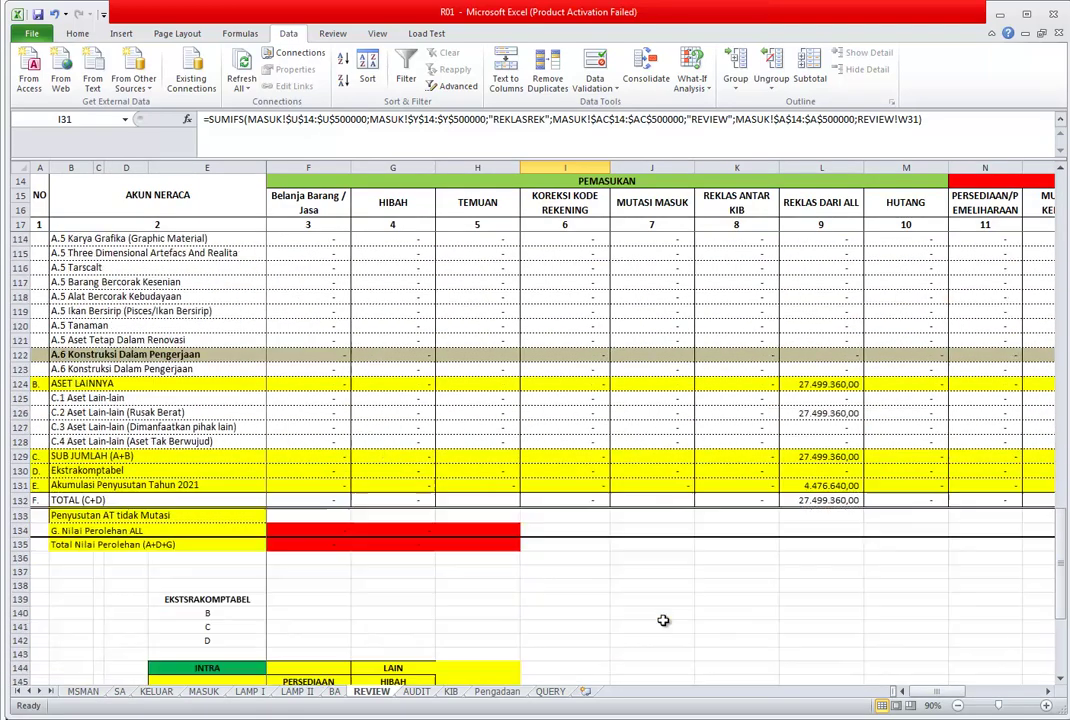
pyautogui.scroll(2, 838, 578)
pyautogui.click(840, 413)
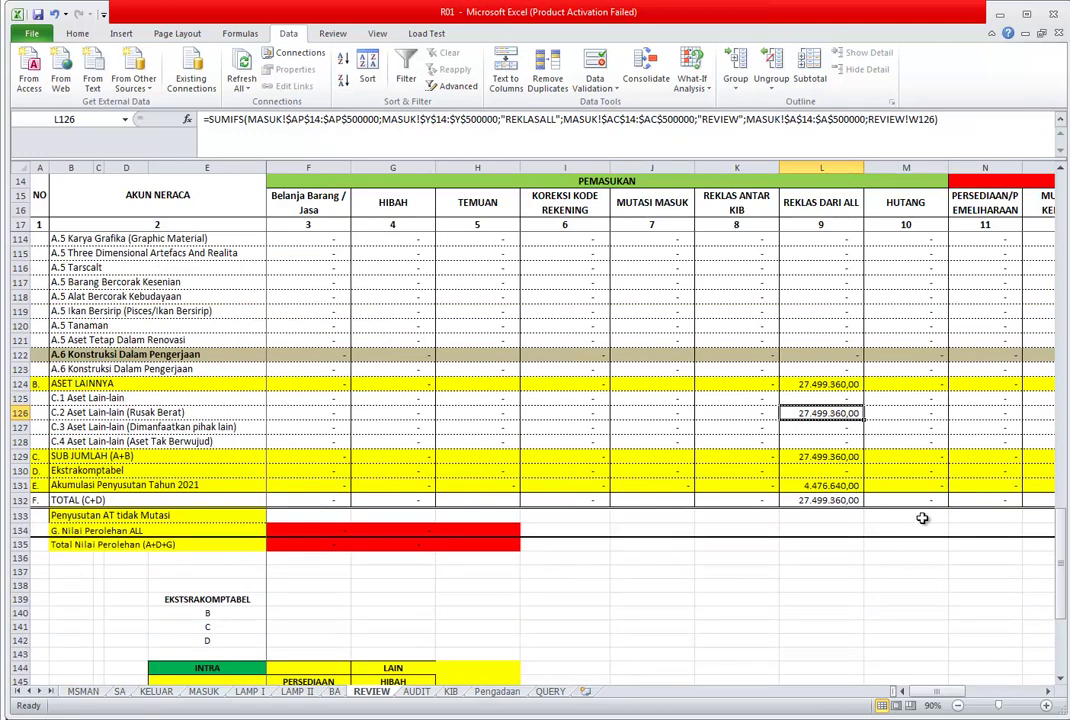
# - Compare the REKLASALL record's depreciation and Nilai Buku Final in row 20 on MASUK with REKLAS DARI ALL on the REVIEW sheet
pyautogui.click(205, 692)
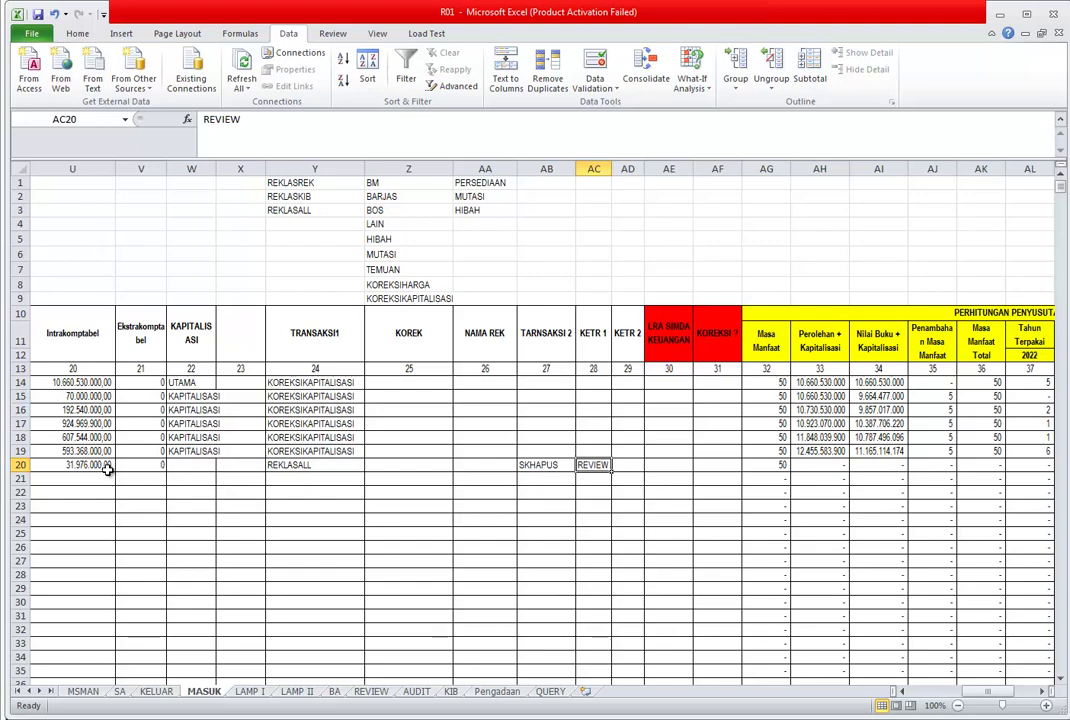
pyautogui.press('Left')
pyautogui.press('Left')
pyautogui.press('Left')
pyautogui.press('Left')
pyautogui.press('Left')
pyautogui.press('Left')
pyautogui.press('Left')
pyautogui.press('Left')
pyautogui.press('Left')
pyautogui.press('Left')
pyautogui.press('Left')
pyautogui.press('Left')
pyautogui.press('Left')
pyautogui.press('Left')
pyautogui.press('Left')
pyautogui.press('Left')
pyautogui.press('Left')
pyautogui.press('Left')
pyautogui.press('Left')
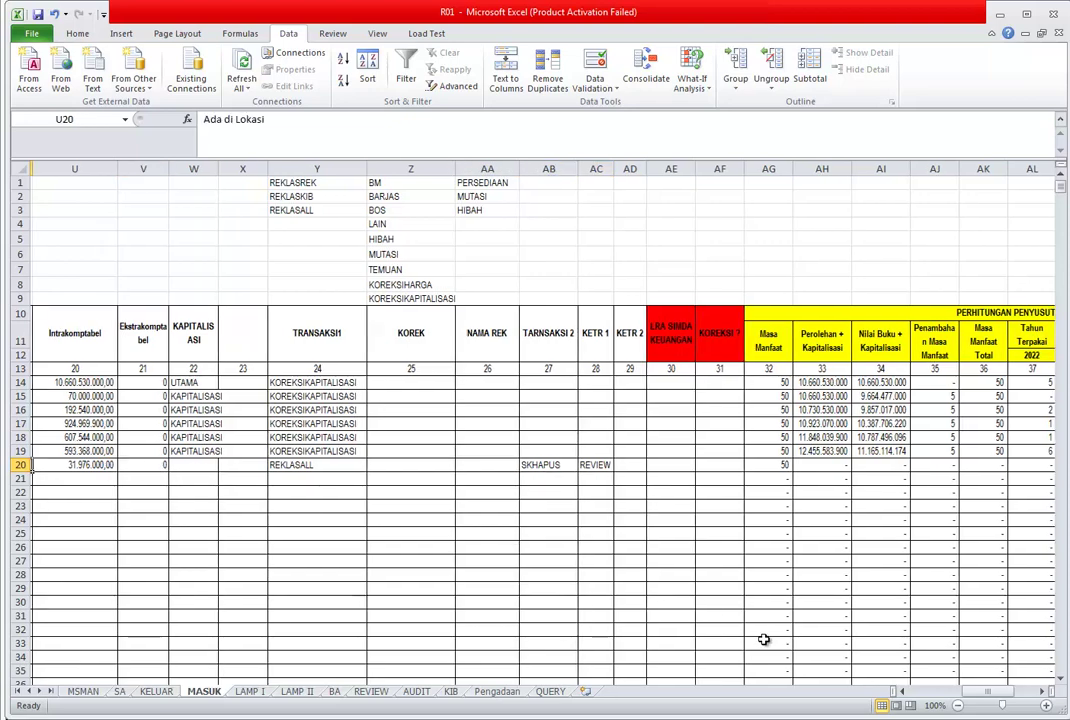
pyautogui.press('Right')
pyautogui.press('Right')
pyautogui.press('Right')
pyautogui.press('Right')
pyautogui.press('Right')
pyautogui.press('Right')
pyautogui.press('Right')
pyautogui.press('Right')
pyautogui.press('Right')
pyautogui.press('Right')
pyautogui.press('Right')
pyautogui.press('Right')
pyautogui.press('Right')
pyautogui.press('Right')
pyautogui.press('Right')
pyautogui.press('Right')
pyautogui.press('Right')
pyautogui.press('Right')
pyautogui.press('Right')
pyautogui.press('Right')
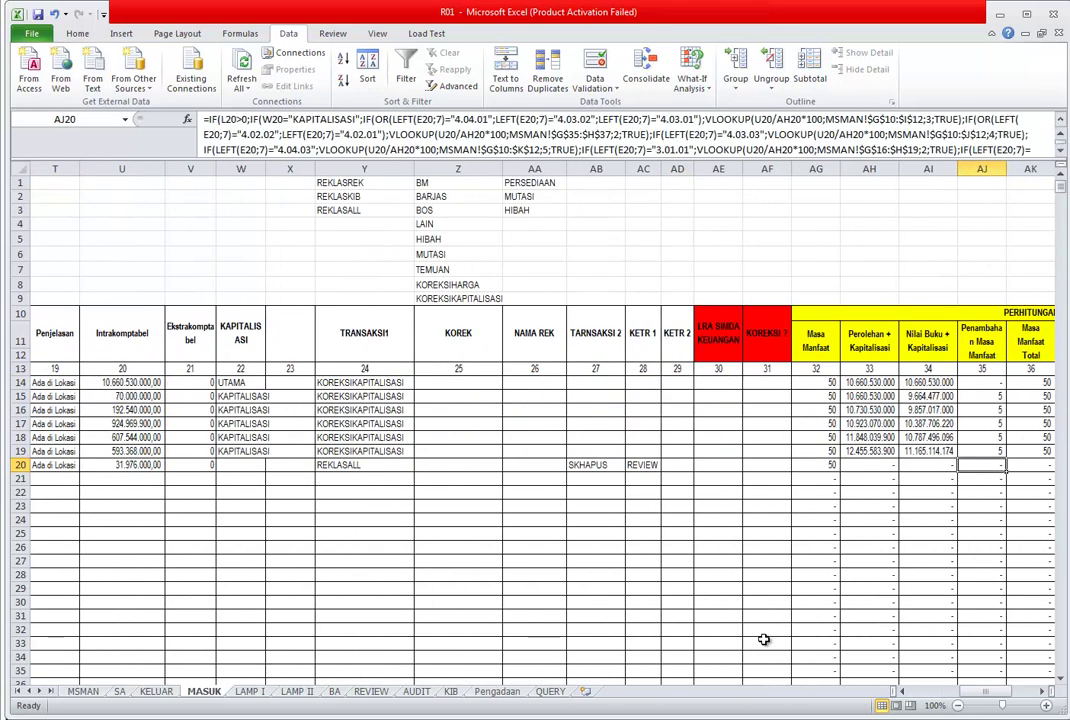
pyautogui.press('Right')
pyautogui.press('Right')
pyautogui.press('Left')
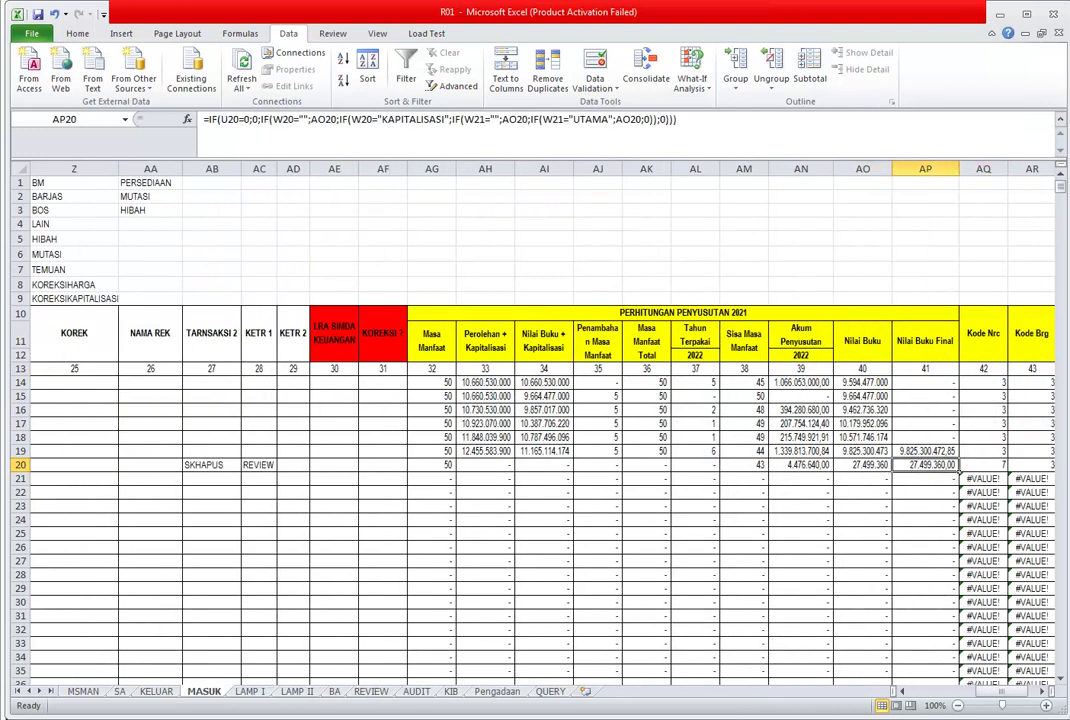
pyautogui.click(369, 691)
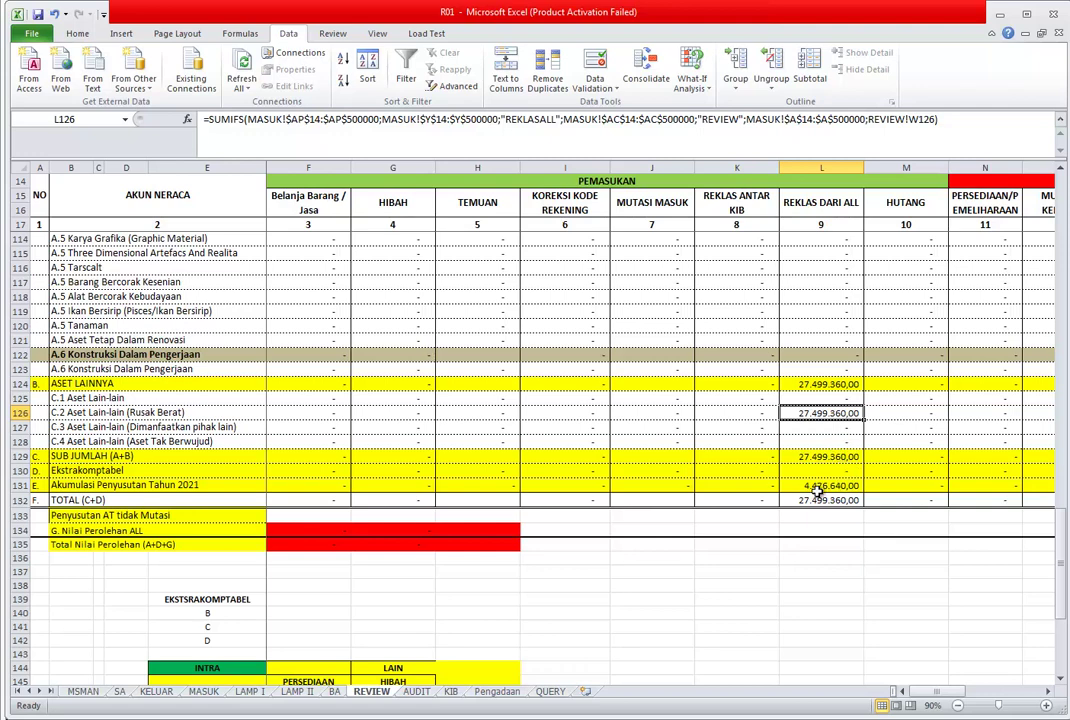
pyautogui.scroll(3, 818, 490)
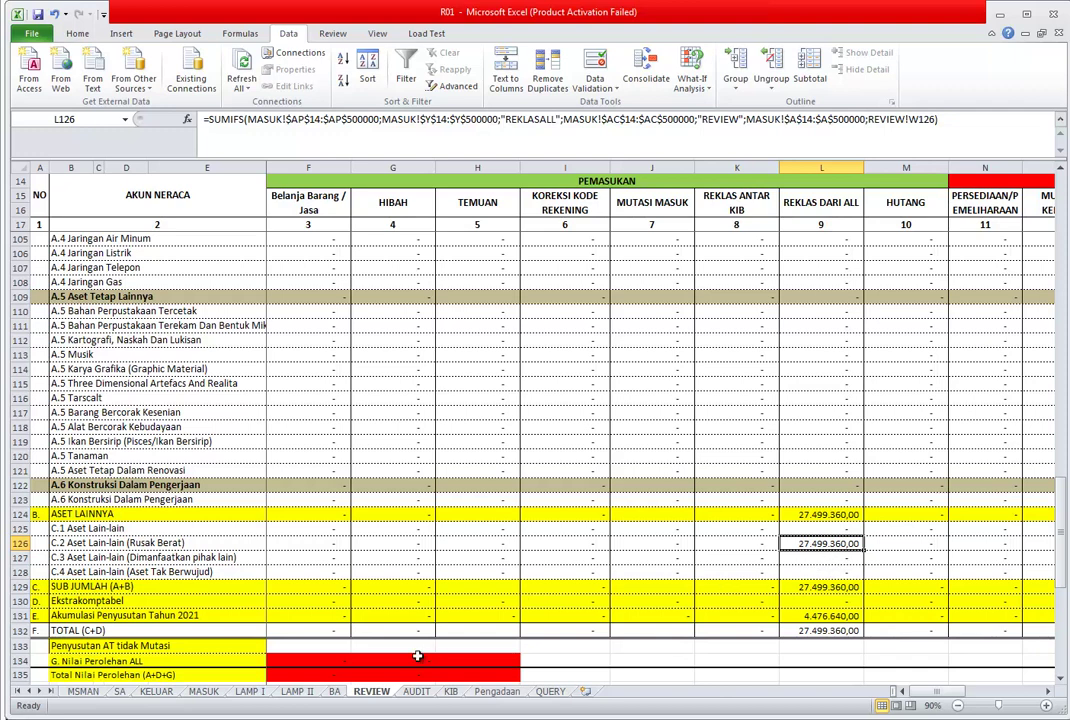
# - Set KETR 1 of the REKLASALL record in AC20 on the MASUK sheet to AUDIT1
pyautogui.click(205, 694)
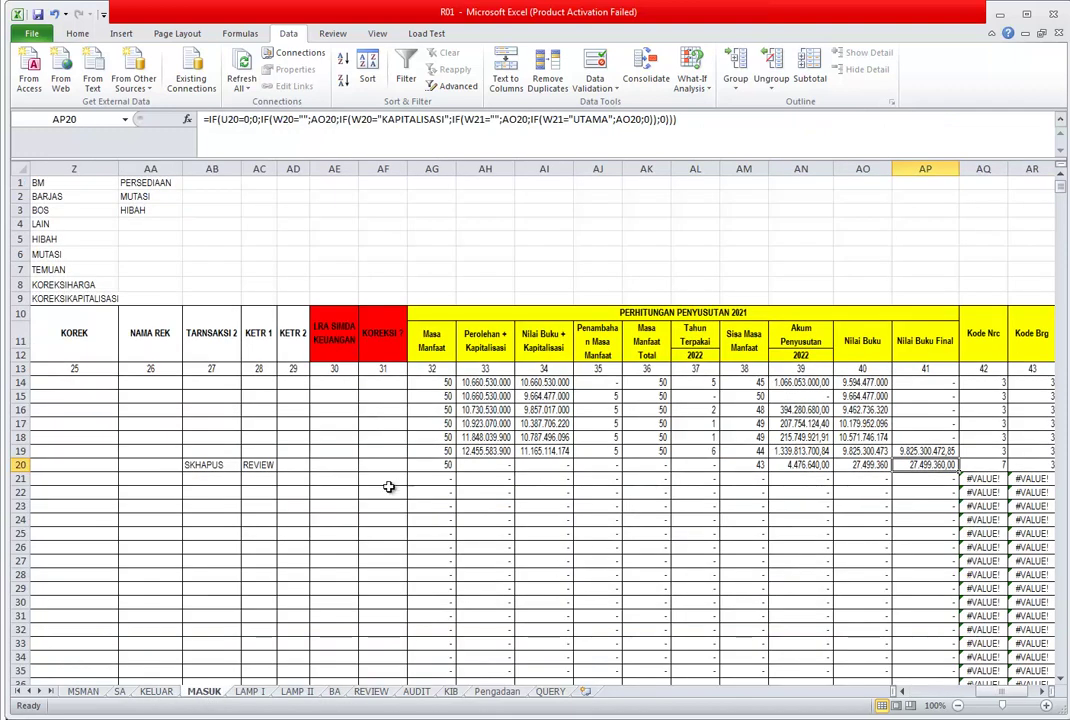
pyautogui.click(270, 466)
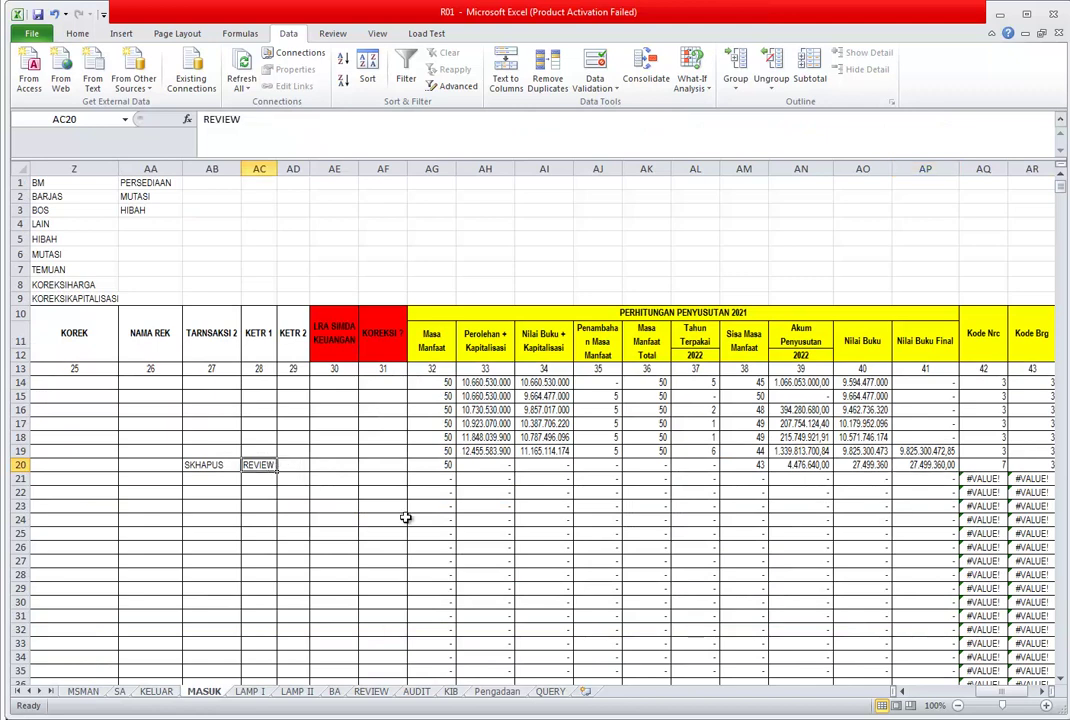
pyautogui.write('AUDIT')
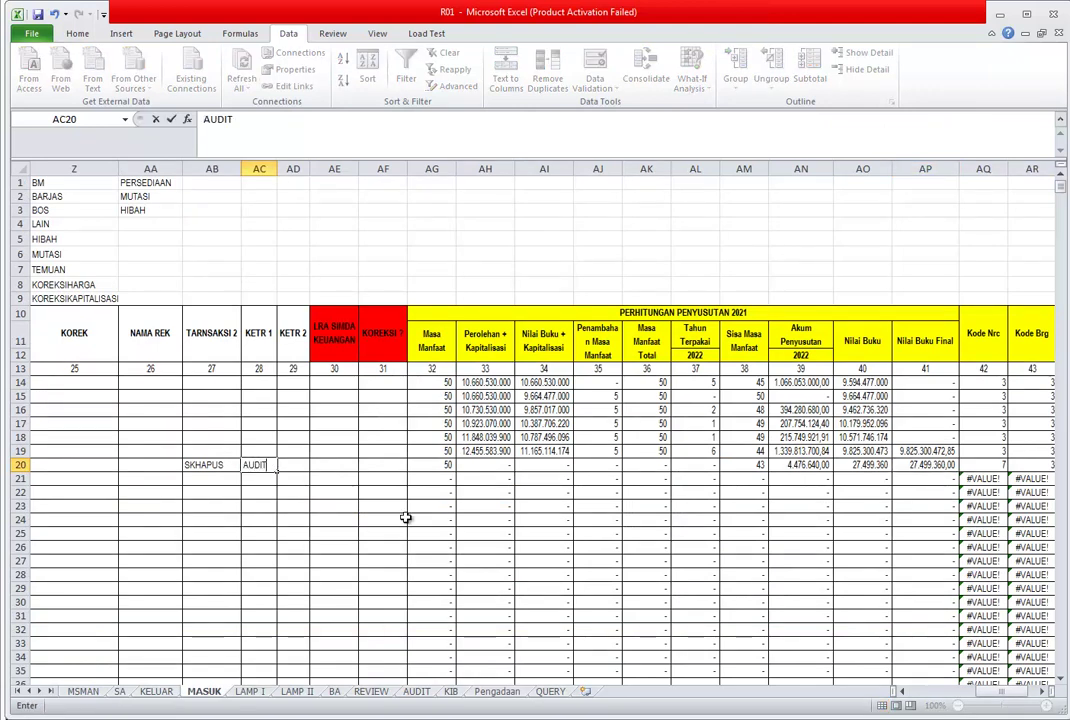
pyautogui.write('1')
pyautogui.hotkey('ctrl', 'Return')
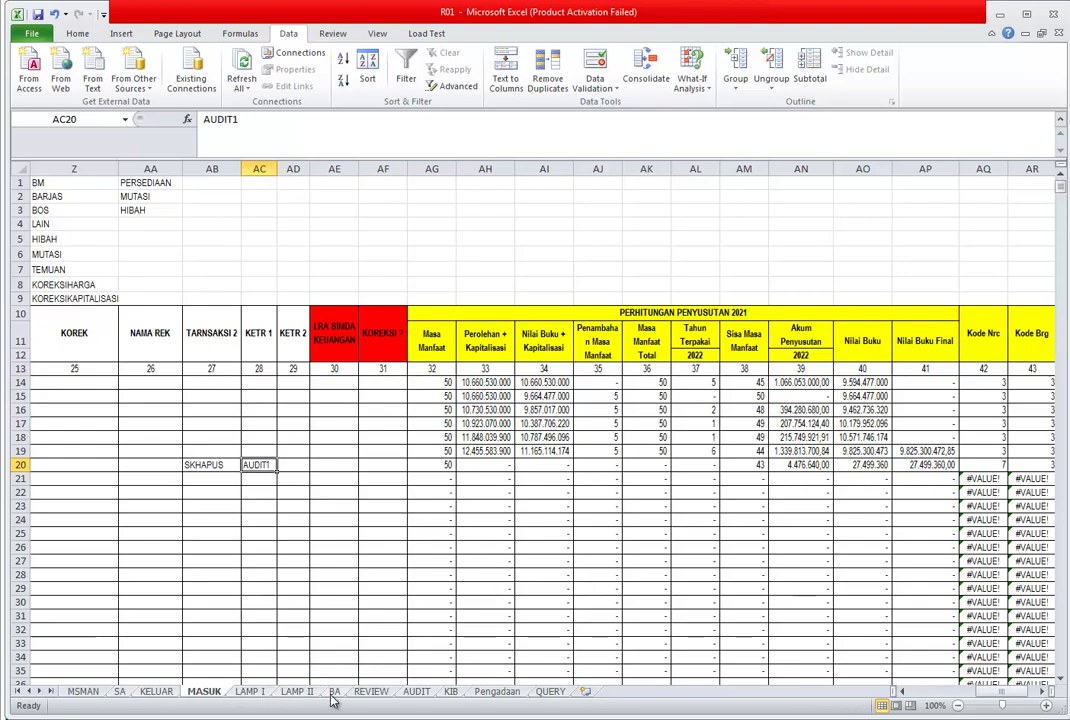
# - Check REKLAS DARI ALL for C.2 Aset Lain-lain (Rusak Berat) on REVIEW and inspect its formula in L126 on AUDIT
pyautogui.click(362, 695)
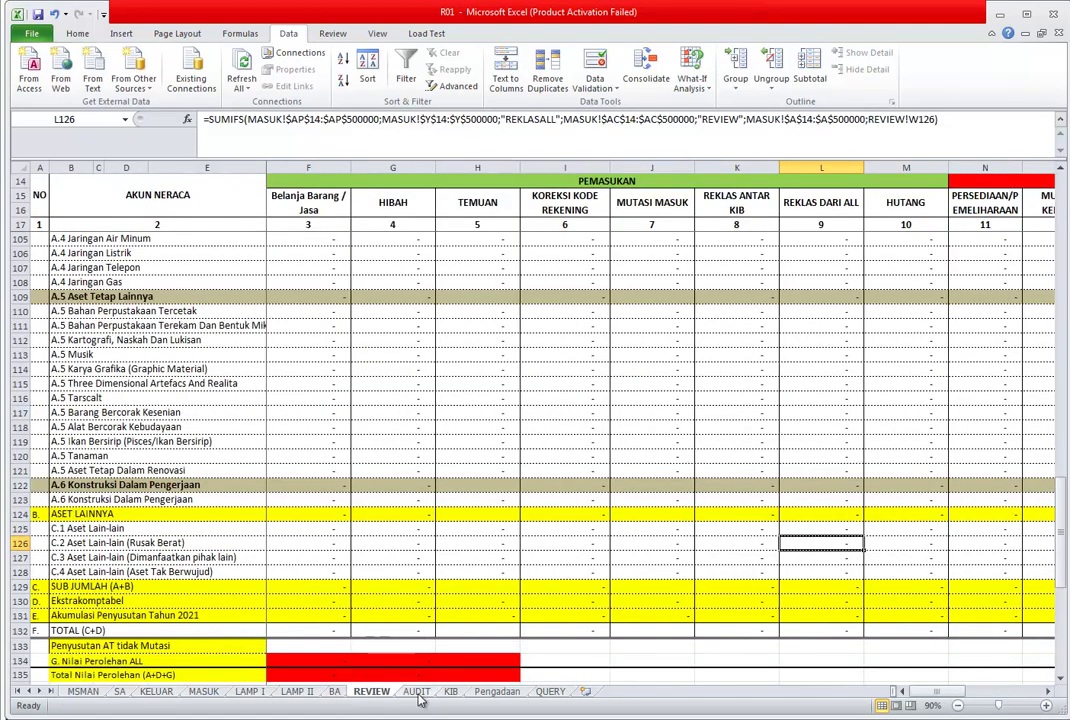
pyautogui.click(416, 691)
pyautogui.scroll(-20, 553, 647)
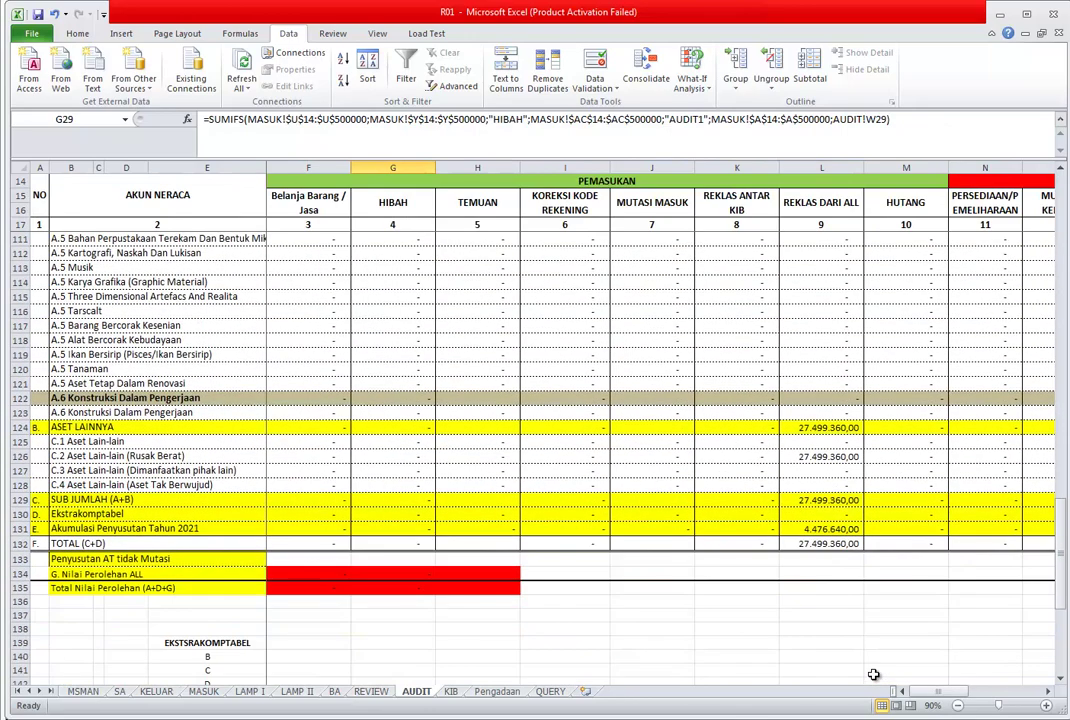
pyautogui.click(828, 456)
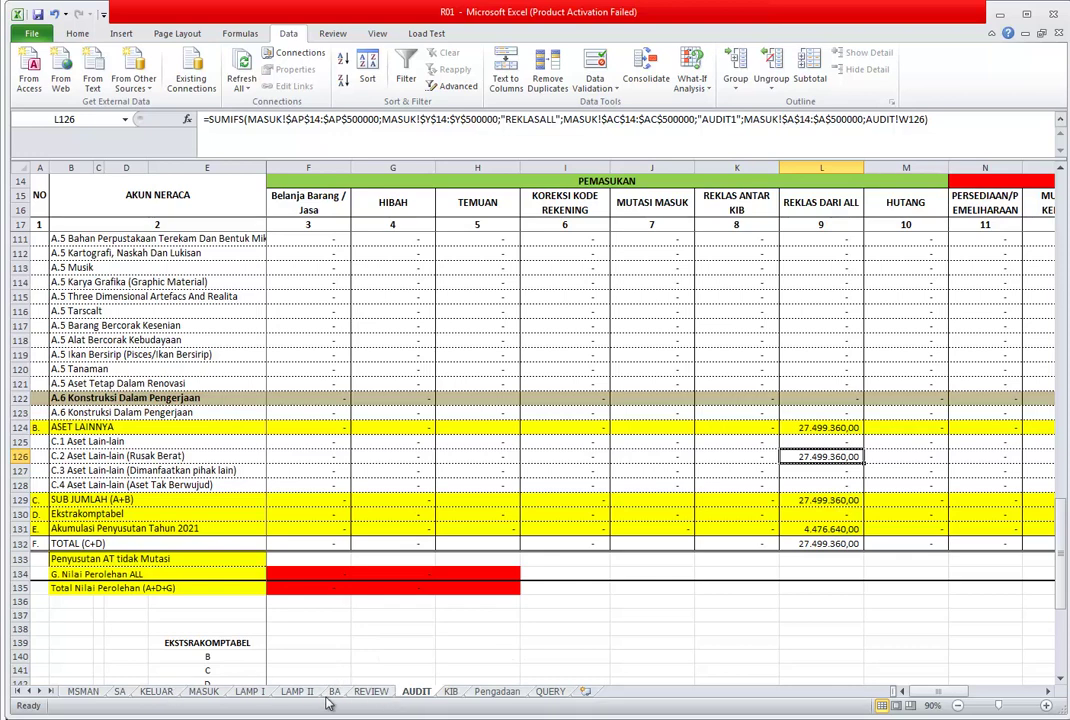
# - Clear KETR 1 in AC20 on the MASUK sheet
pyautogui.click(160, 692)
pyautogui.click(203, 692)
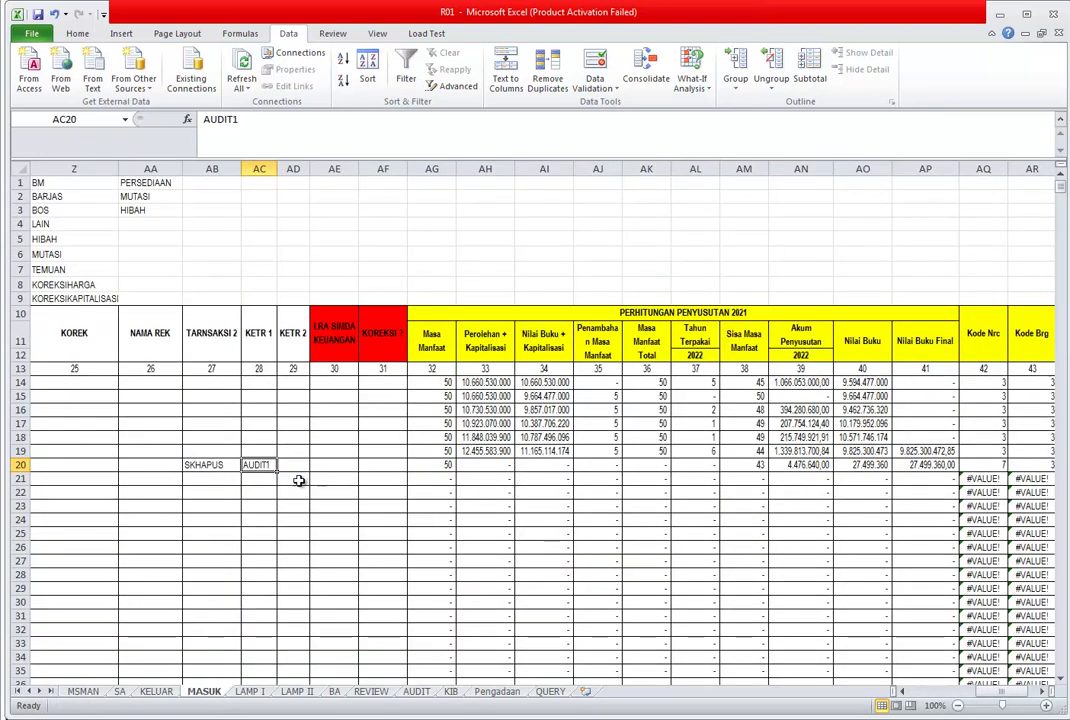
pyautogui.press('Delete')
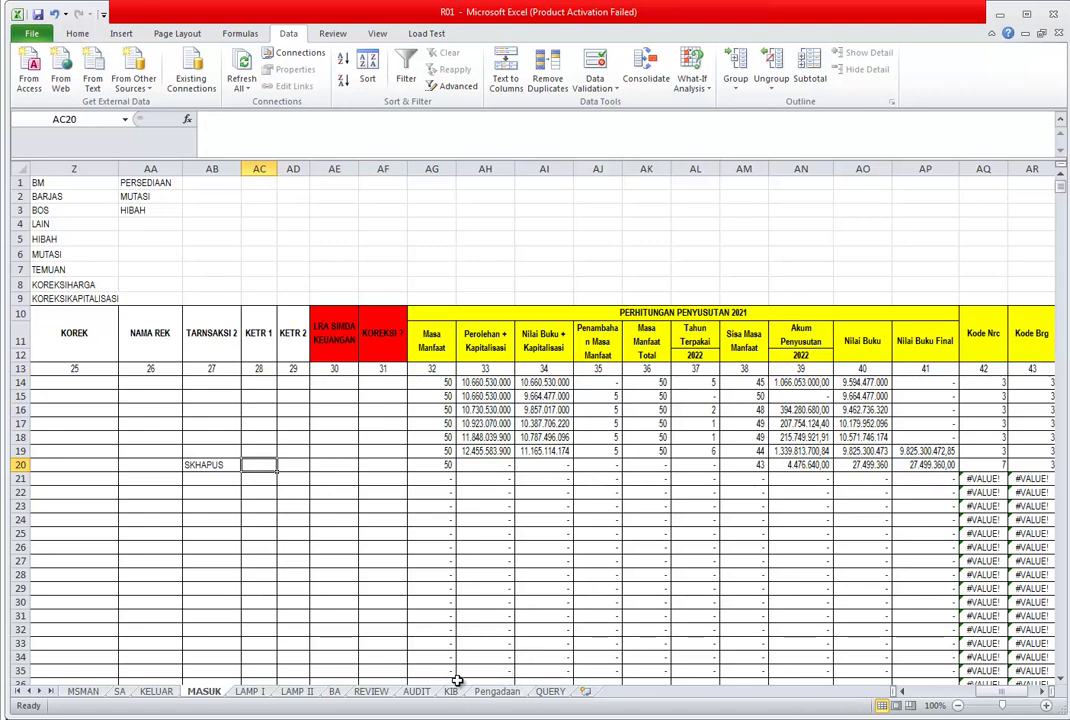
# - View the QUERY sheet and inspect the VLOOKUP formula in AB14 beside SELISIH KK on the Pengadaan sheet
pyautogui.click(550, 692)
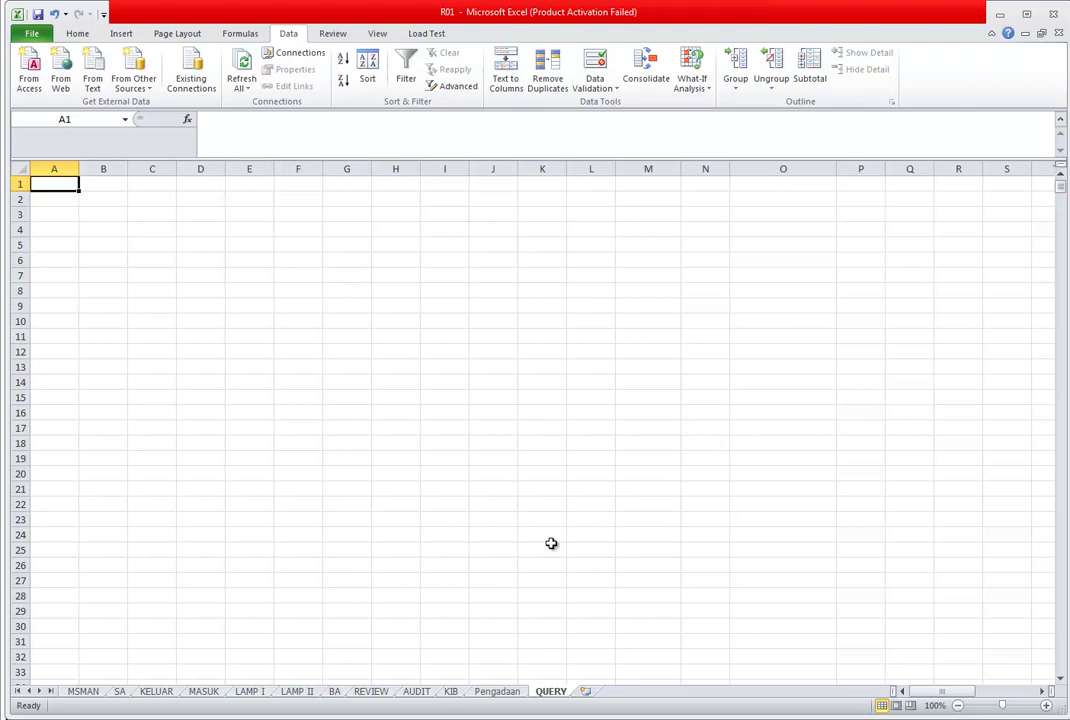
pyautogui.click(497, 691)
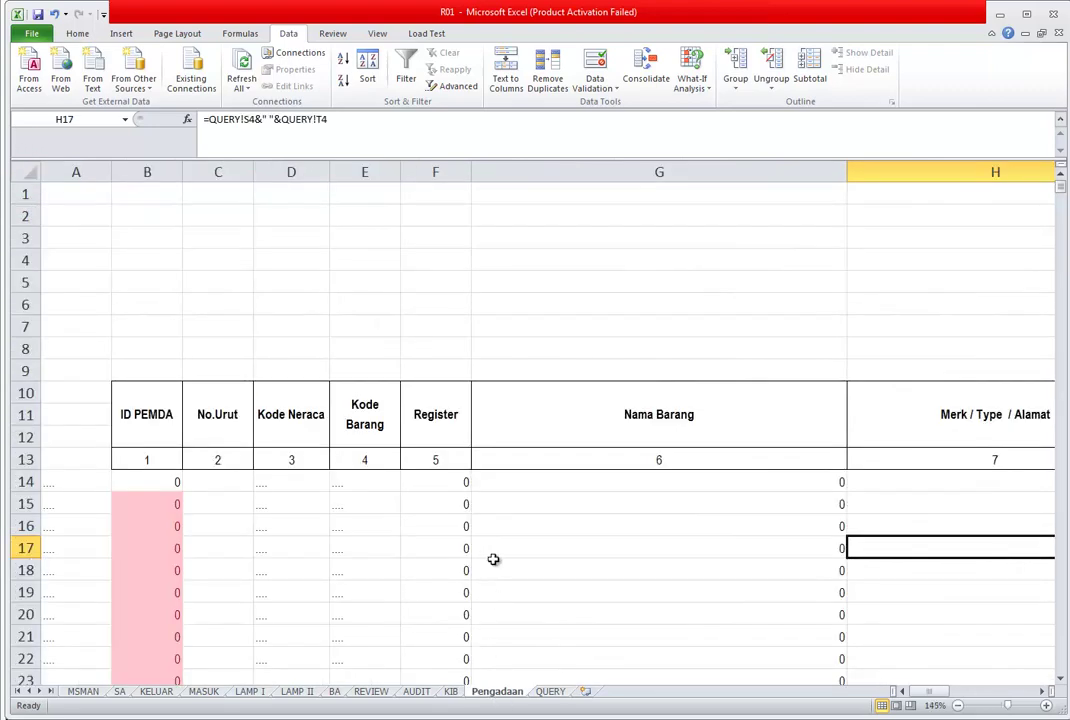
pyautogui.scroll(-4, 493, 559)
pyautogui.moveTo(930, 691); pyautogui.dragTo(1003, 704)
pyautogui.scroll(4, 1015, 633)
pyautogui.click(845, 481)
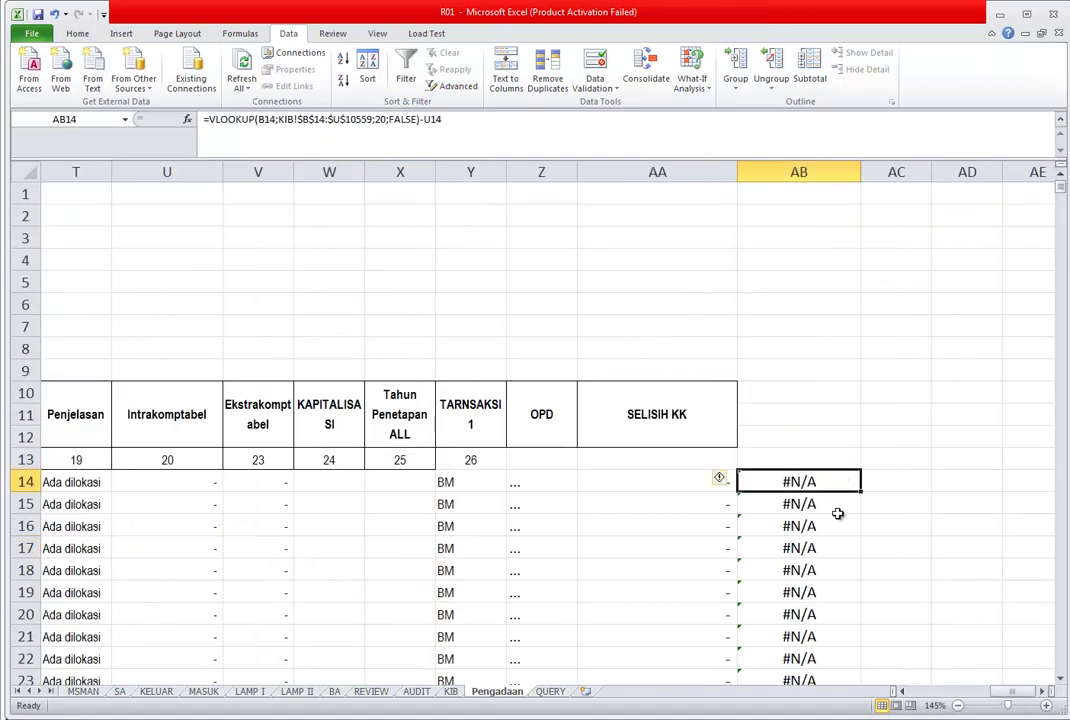
# - Examine the asset records around row 1331 on the KIB sheet and view the QUERY sheet alongside them
pyautogui.click(451, 691)
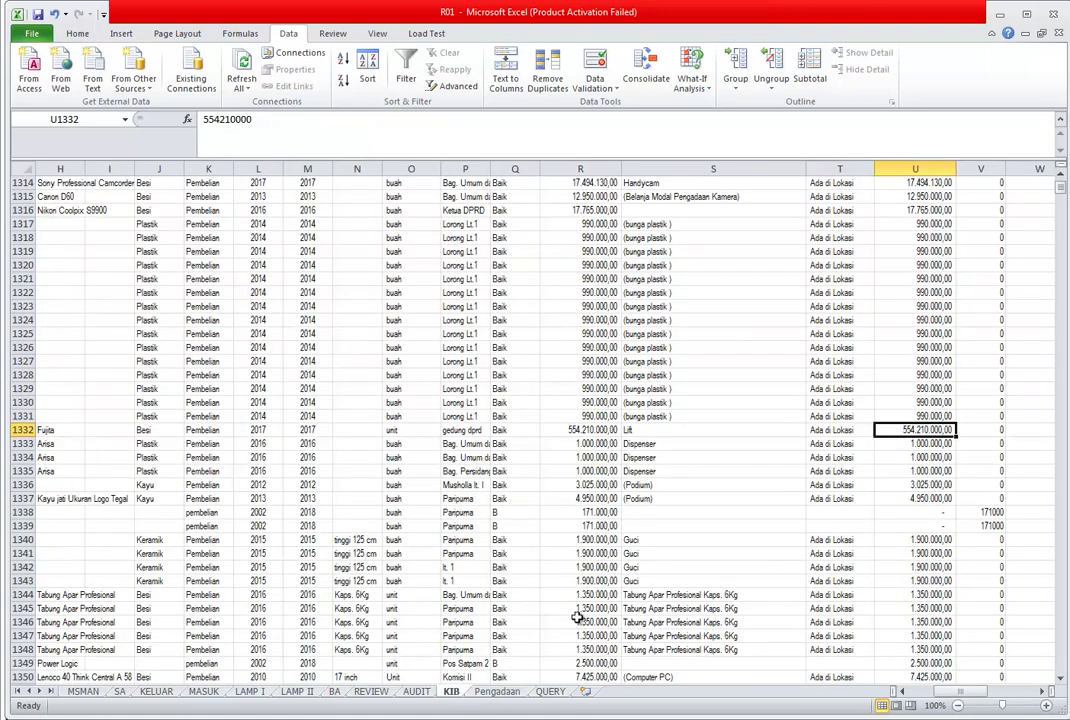
pyautogui.click(549, 691)
pyautogui.click(452, 691)
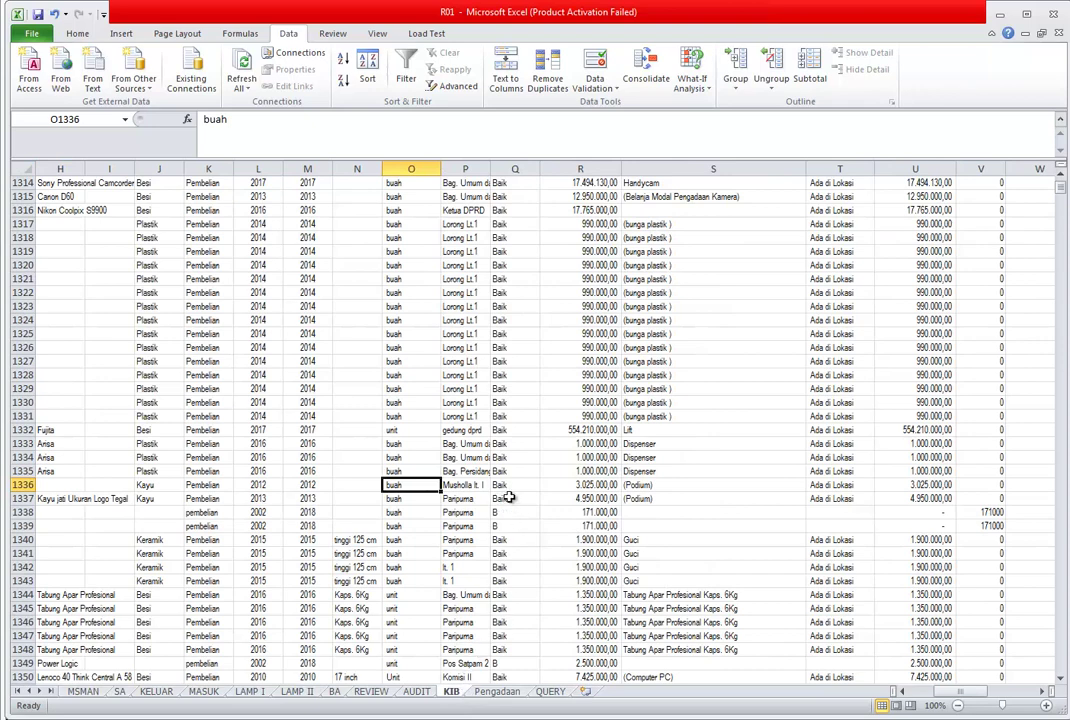
pyautogui.click(470, 416)
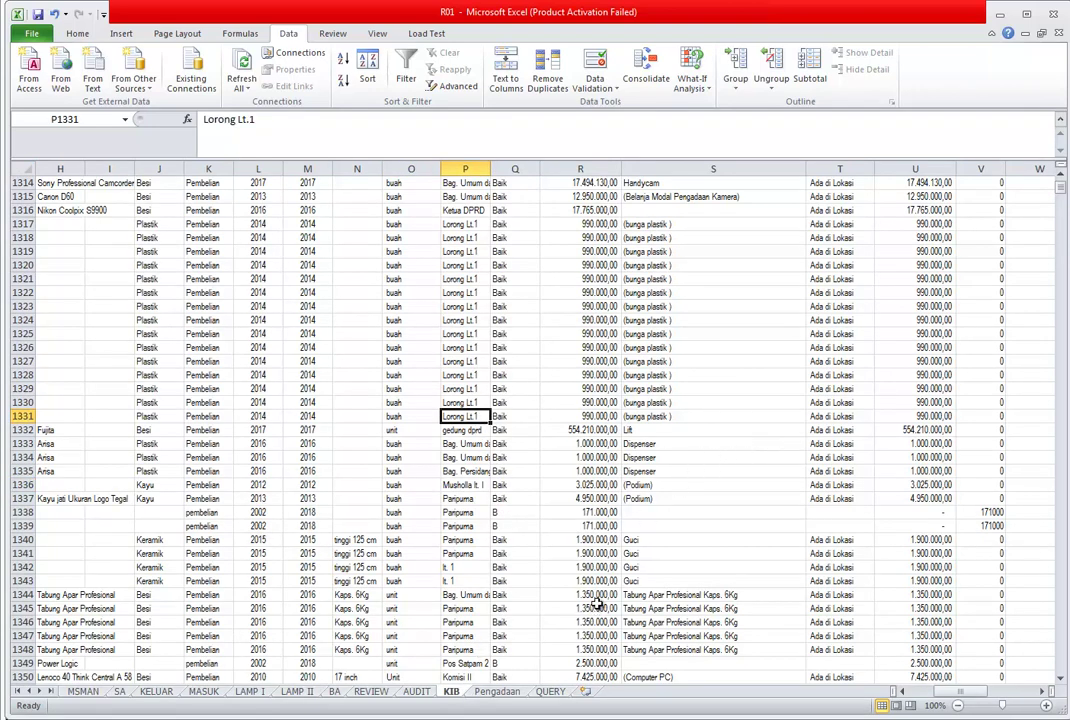
pyautogui.click(549, 691)
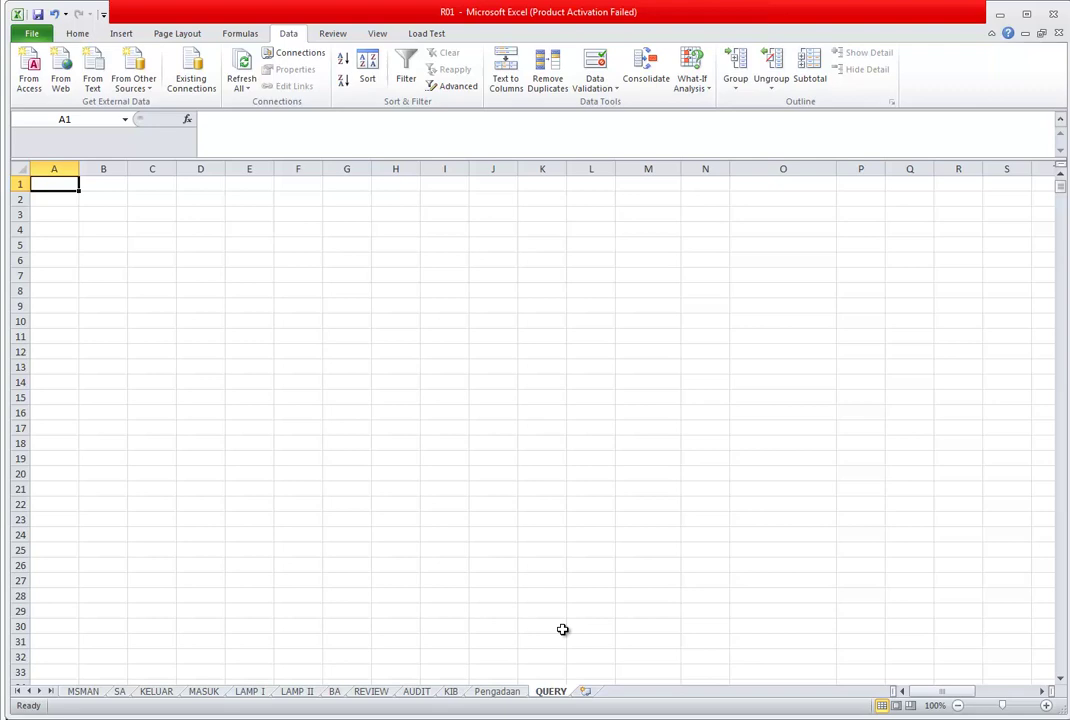
# - Scan the VLOOKUP difference results down column AB on the Pengadaan sheet
pyautogui.click(496, 691)
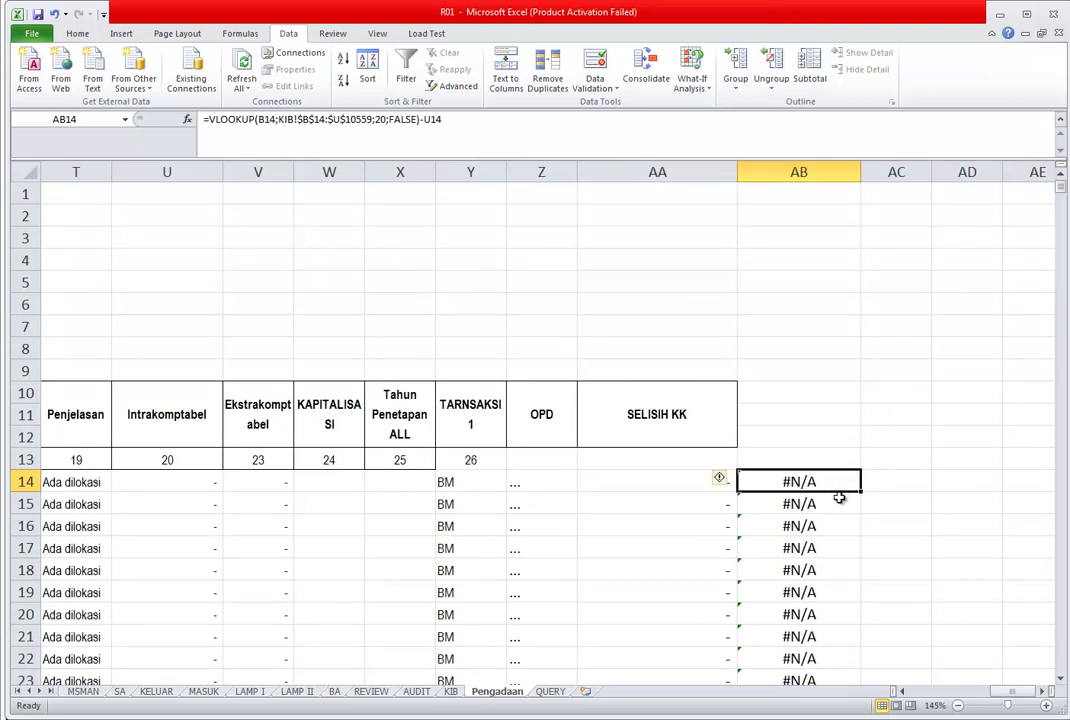
pyautogui.scroll(-7, 819, 528)
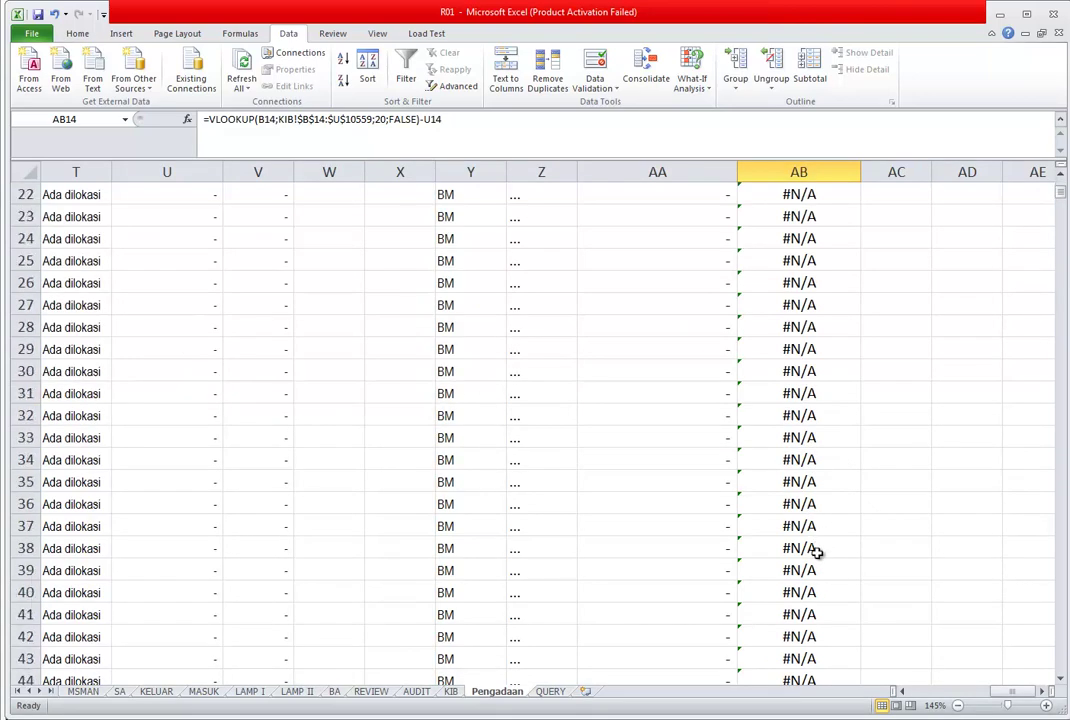
pyautogui.scroll(1, 812, 550)
pyautogui.scroll(4, 817, 551)
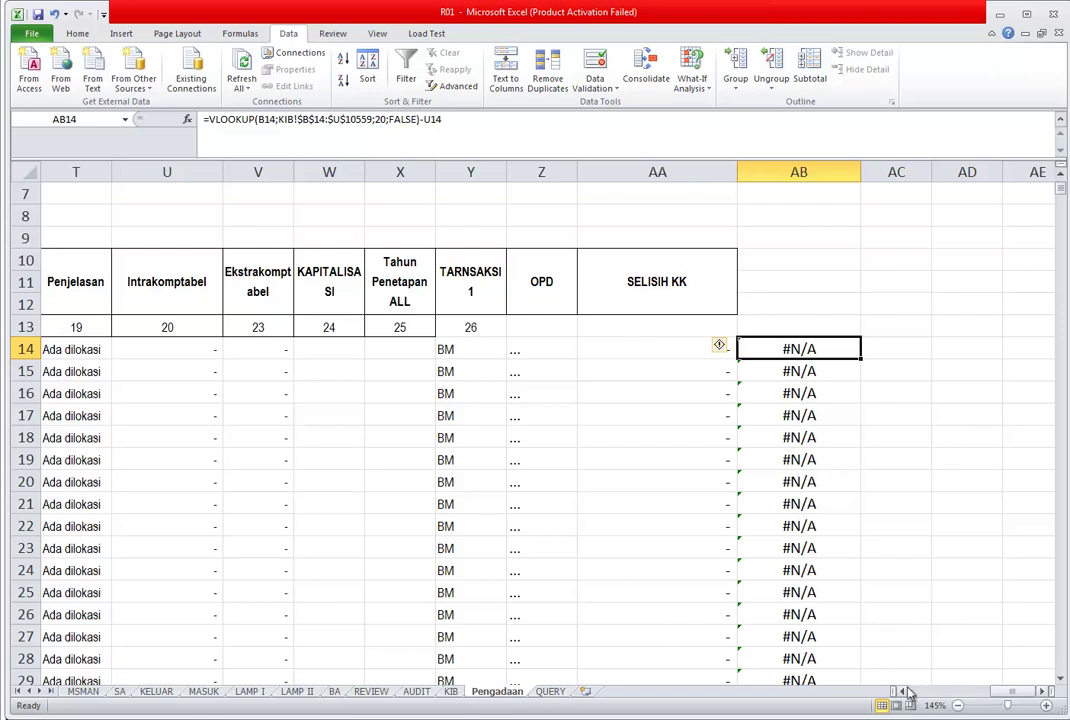
# - Revisit the QUERY, Pengadaan and KIB sheets and recheck REKLAS DARI ALL in L126 on the AUDIT sheet
pyautogui.click(550, 691)
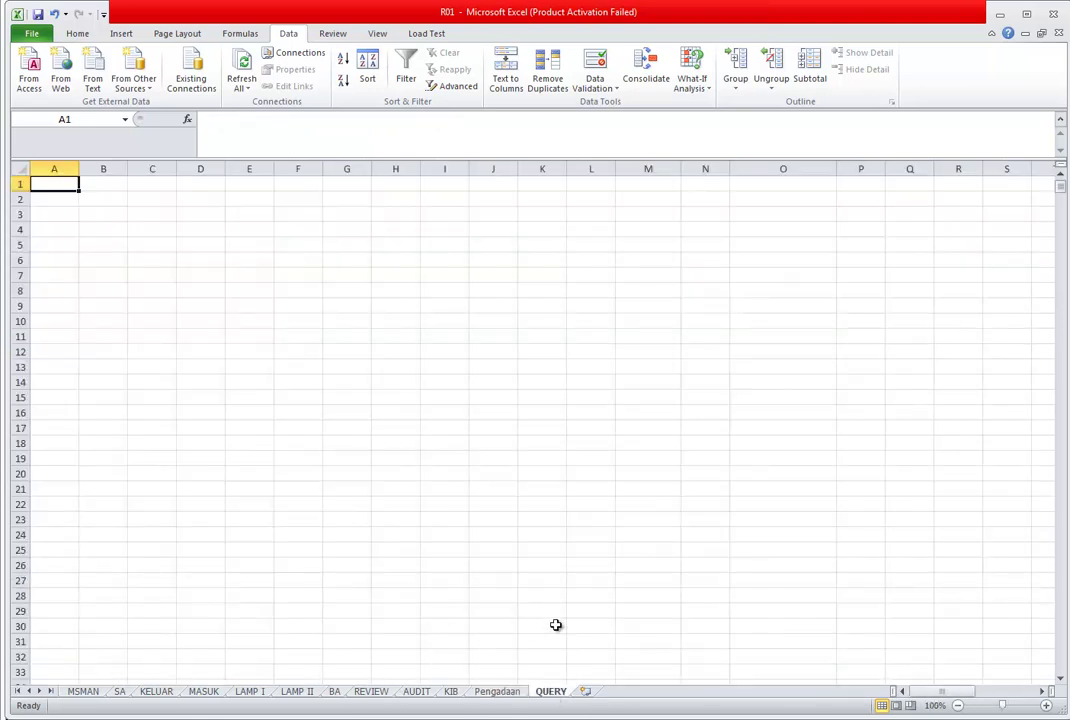
pyautogui.click(506, 691)
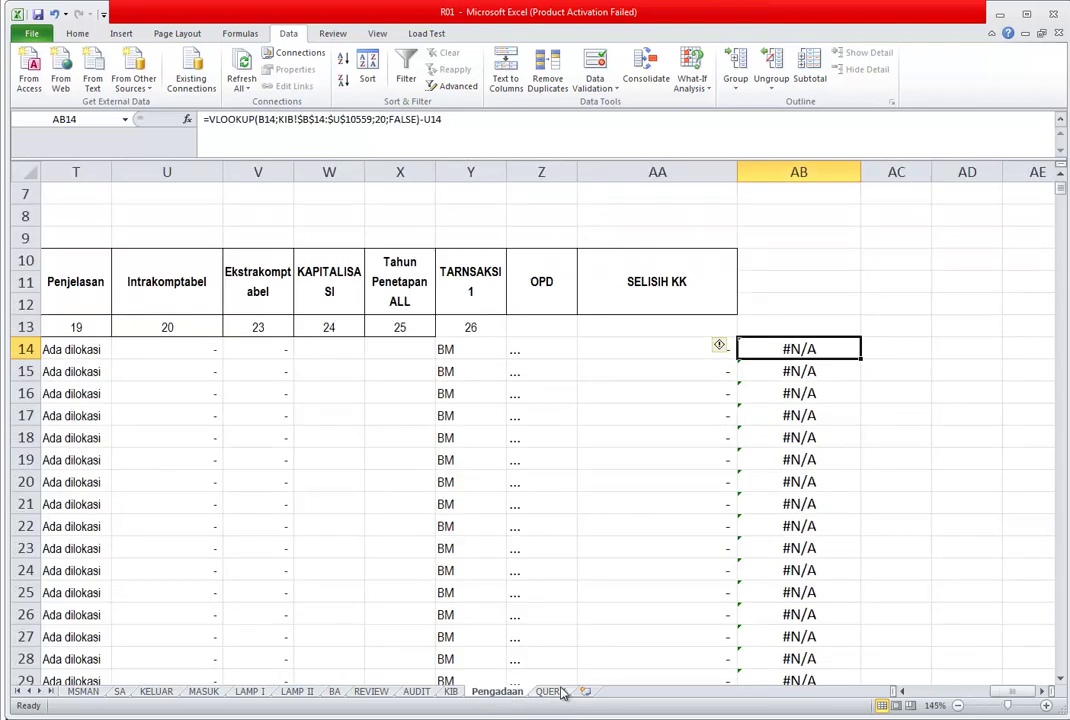
pyautogui.click(451, 691)
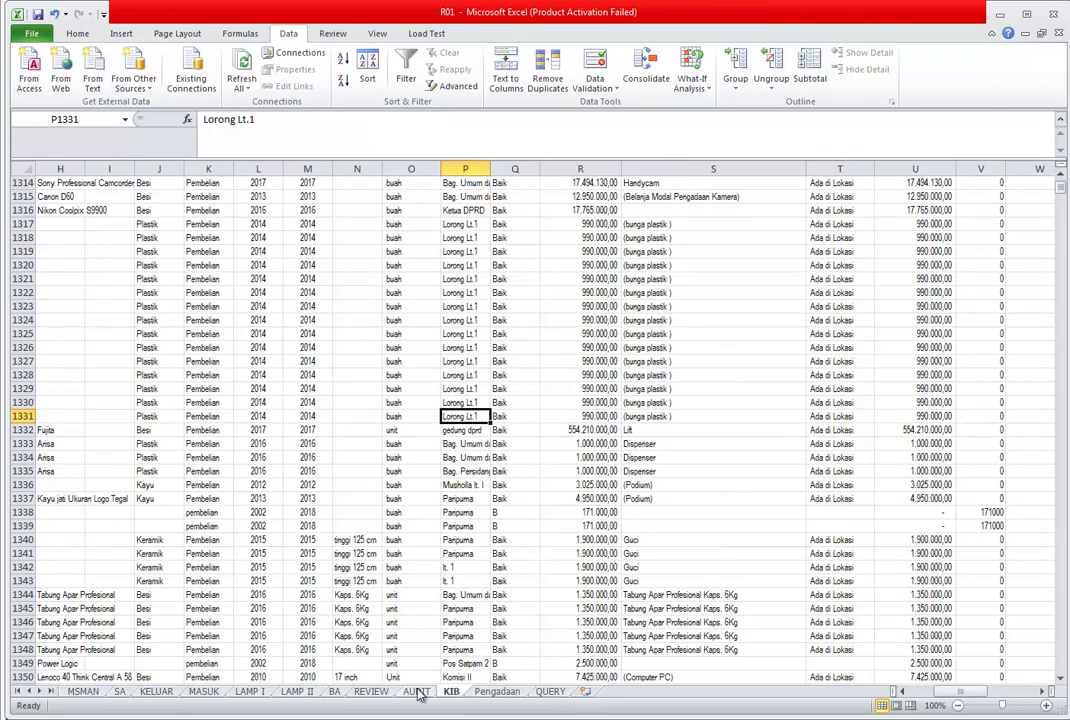
pyautogui.click(417, 691)
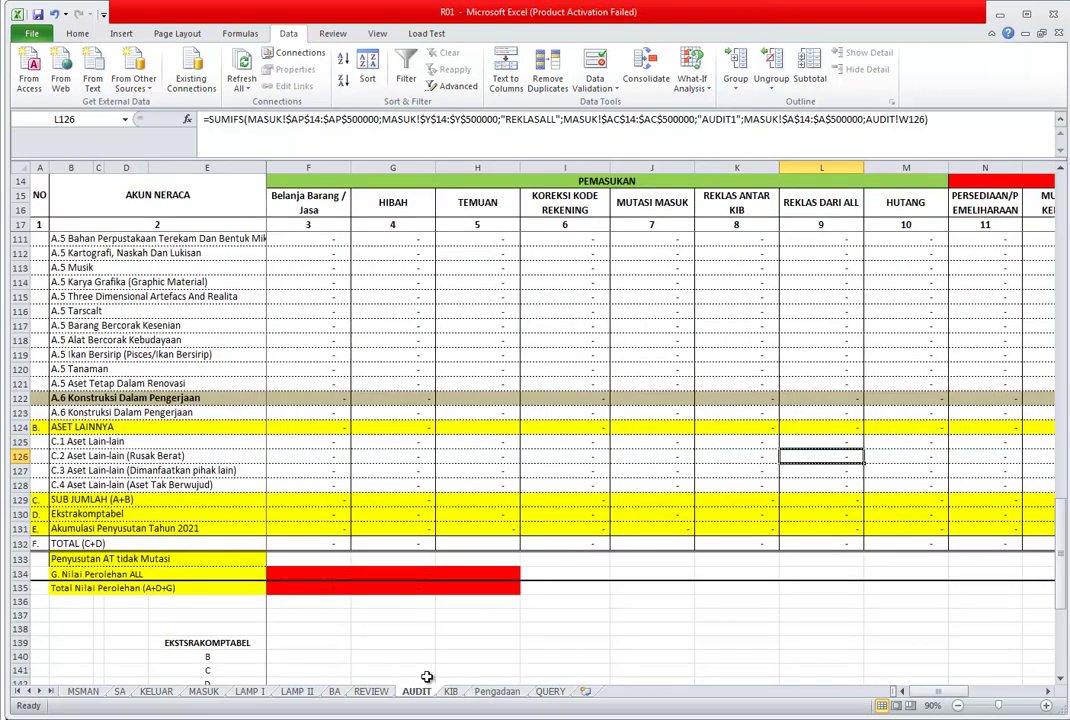